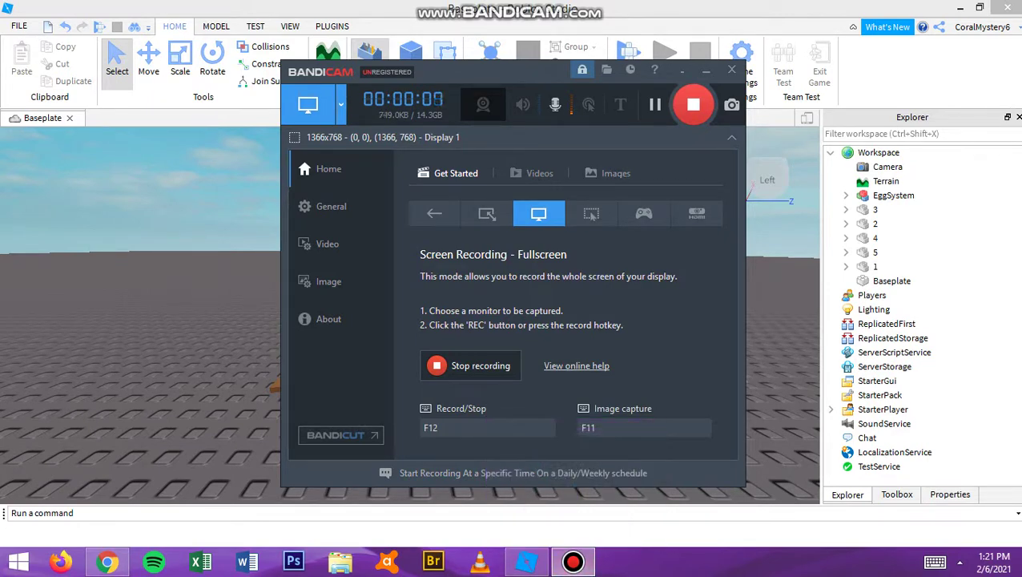
- Expand the EggSystem model and delete its IMPORTANT script
{"action": "left_click", "coordinate": [572, 560]}
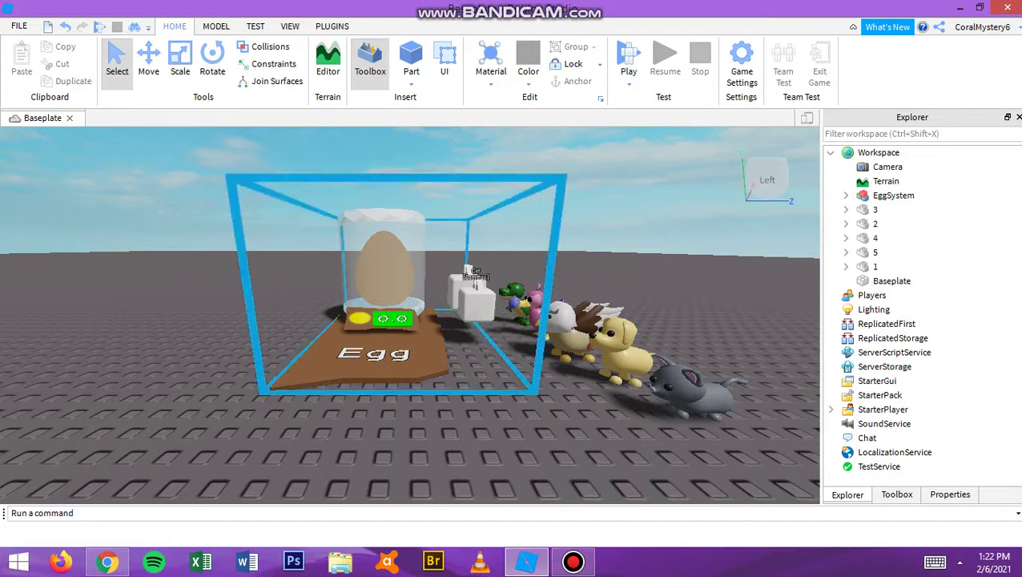
{"action": "left_click", "coordinate": [893, 195]}
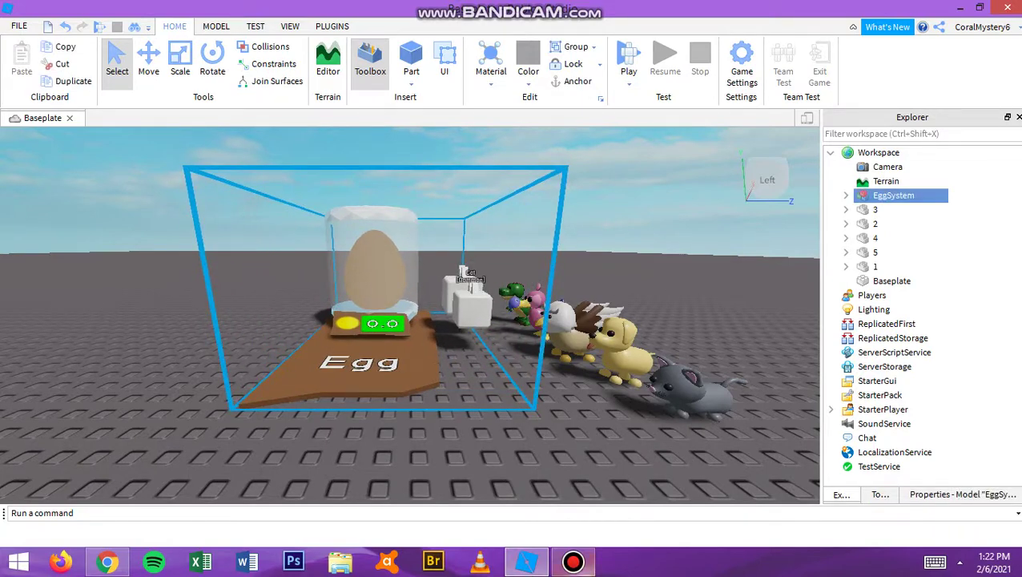
{"action": "left_click", "coordinate": [573, 560]}
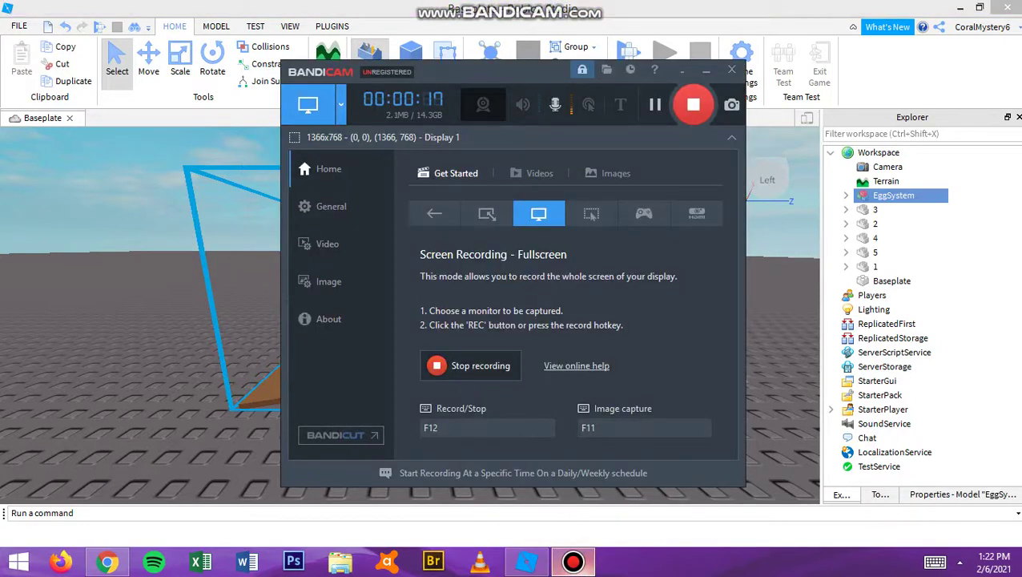
{"action": "left_click", "coordinate": [573, 560]}
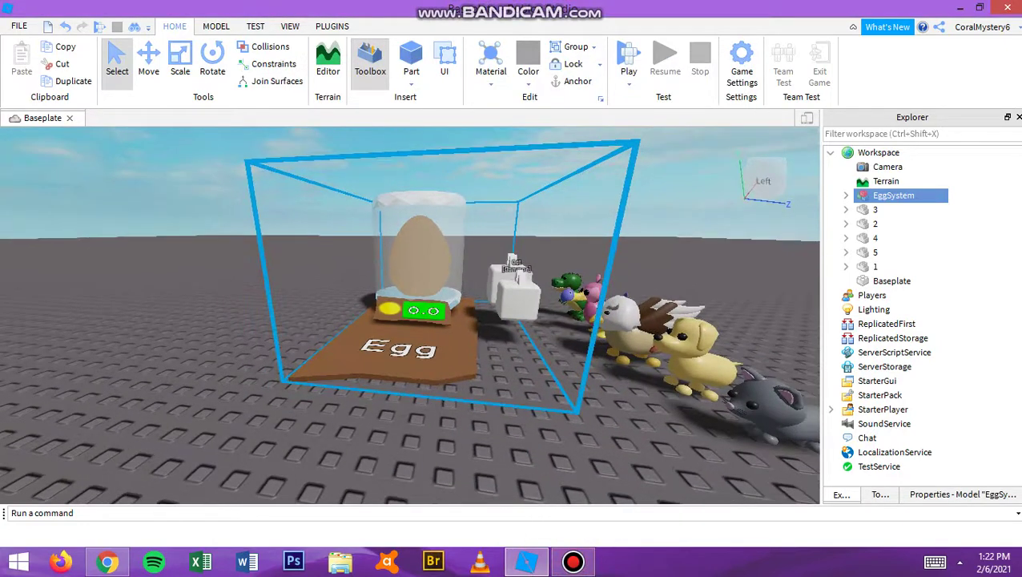
{"action": "key", "text": "d"}
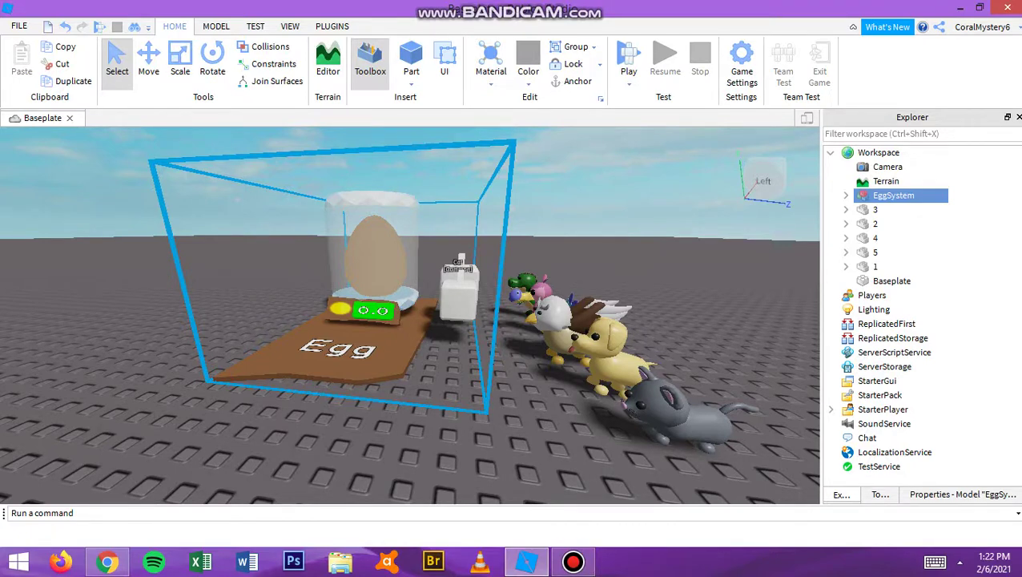
{"action": "left_click", "coordinate": [845, 196]}
{"action": "left_click", "coordinate": [911, 209]}
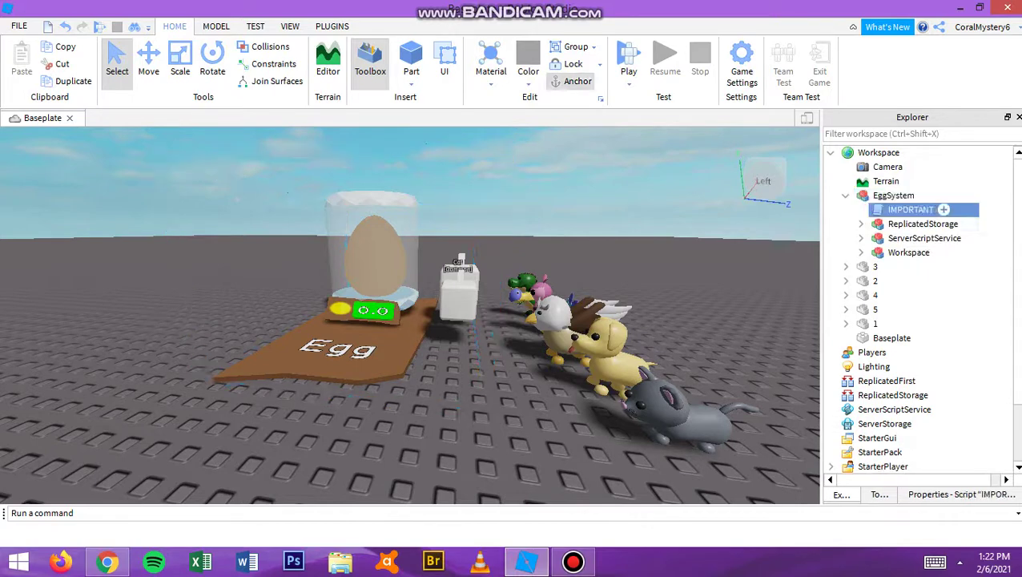
{"action": "key", "text": "Delete"}
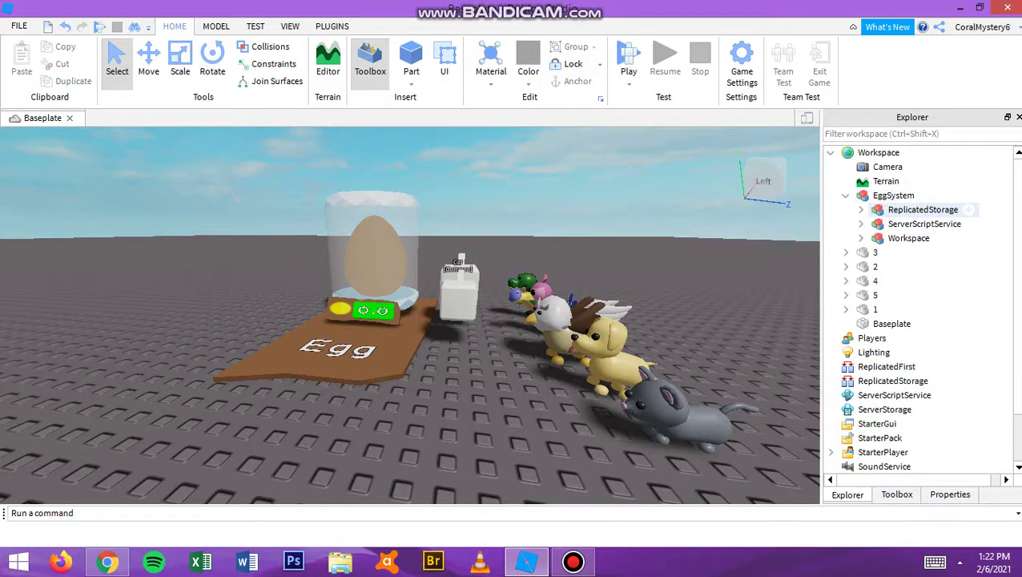
- Move the ReplicatedStorage and ServerScriptService sub-models into their services and ungroup them
{"action": "left_click", "coordinate": [921, 210]}
{"action": "left_click_drag", "start_coordinate": [921, 209], "coordinate": [905, 381]}
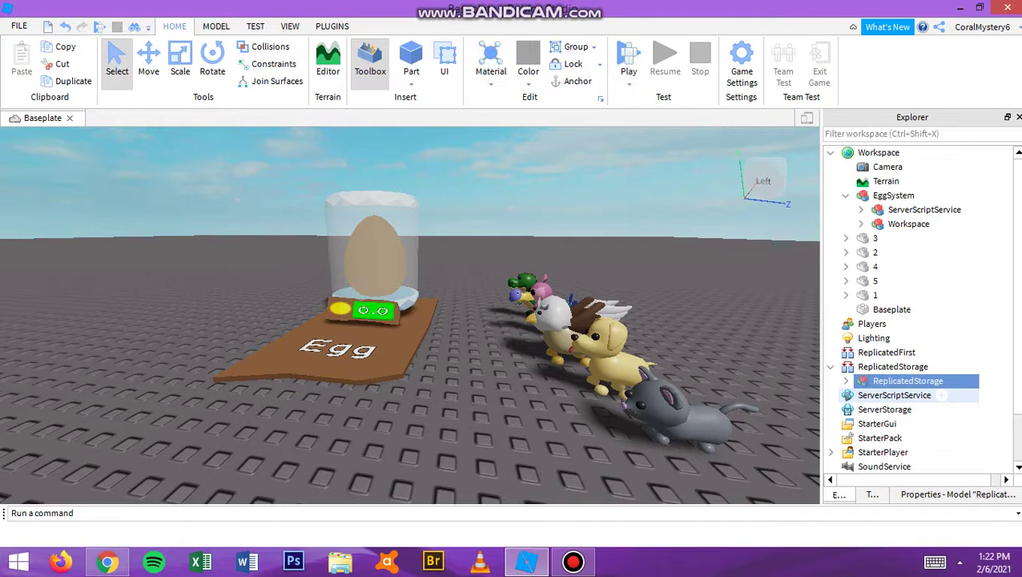
{"action": "key", "text": "ctrl+u"}
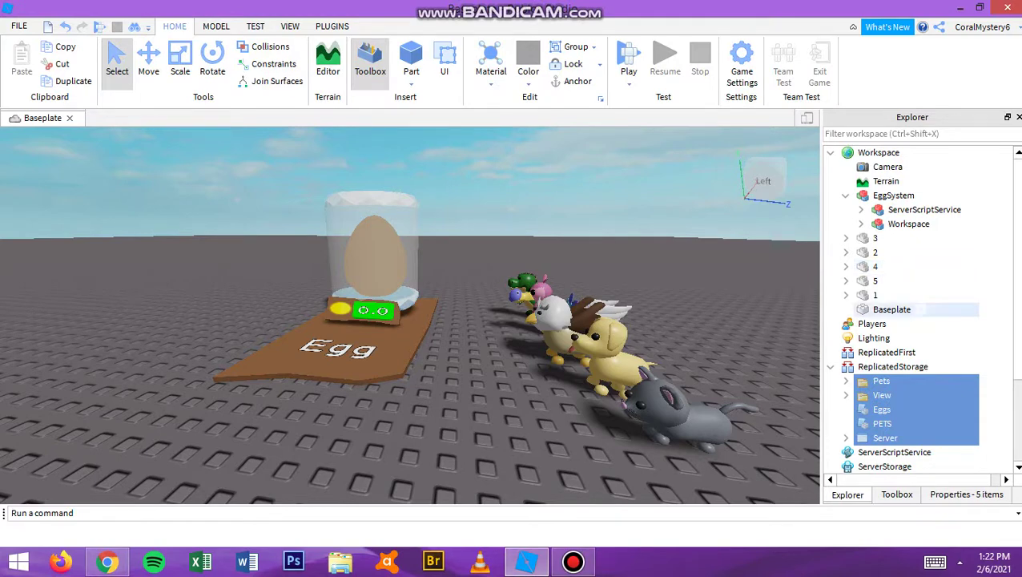
{"action": "left_click", "coordinate": [830, 366]}
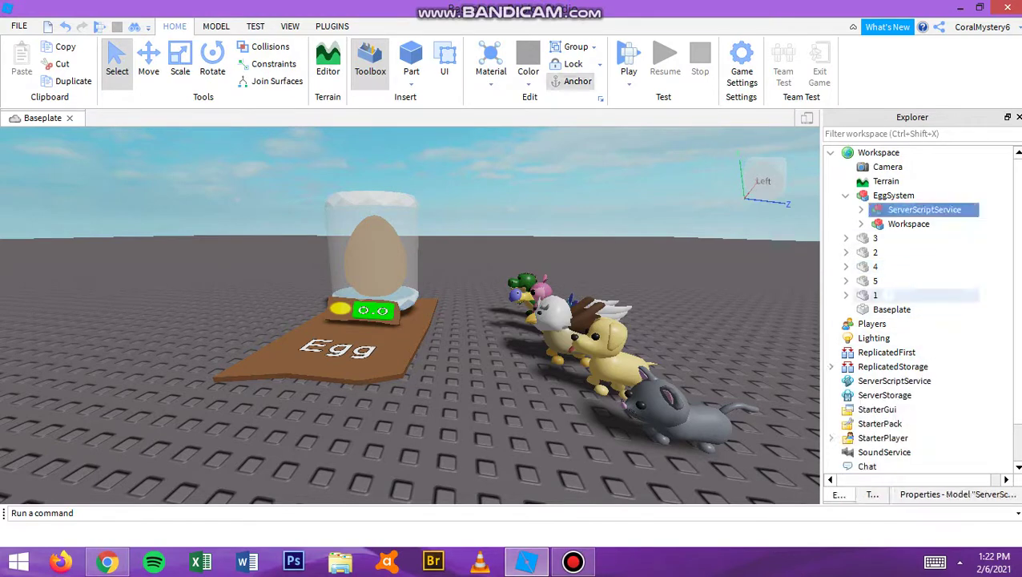
{"action": "left_click_drag", "start_coordinate": [924, 209], "coordinate": [894, 366]}
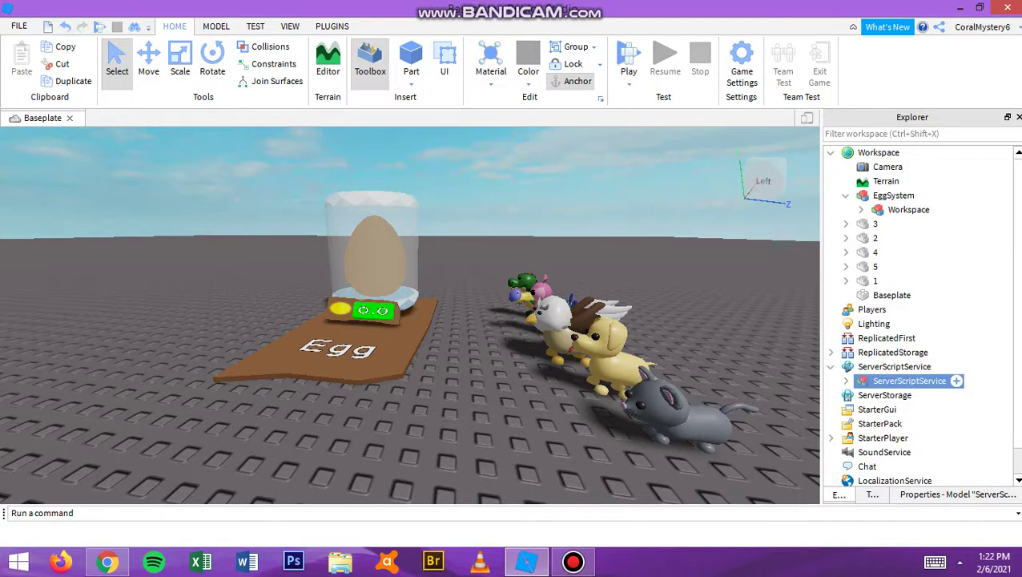
{"action": "key", "text": "ctrl+u"}
- Move the Workspace sub-model into Workspace and ungroup it, leaving the Eggs folder
{"action": "left_click", "coordinate": [830, 366]}
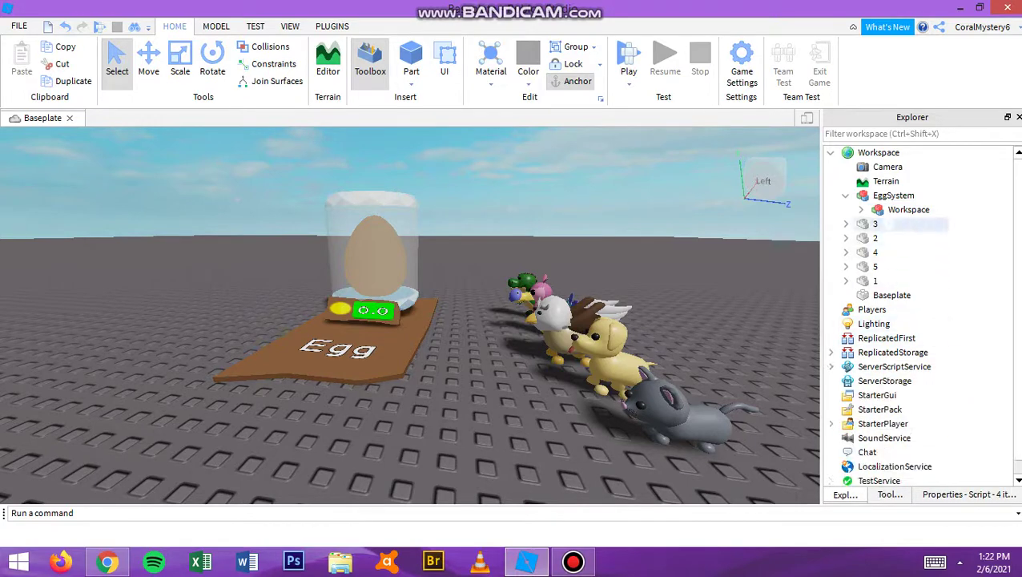
{"action": "left_click_drag", "start_coordinate": [908, 209], "coordinate": [879, 152]}
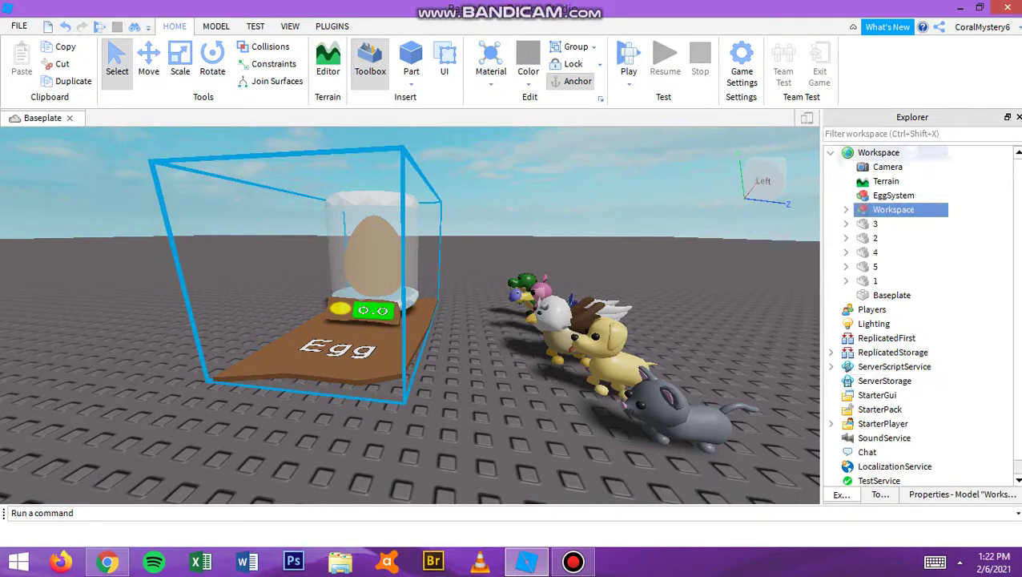
{"action": "key", "text": "ctrl+u"}
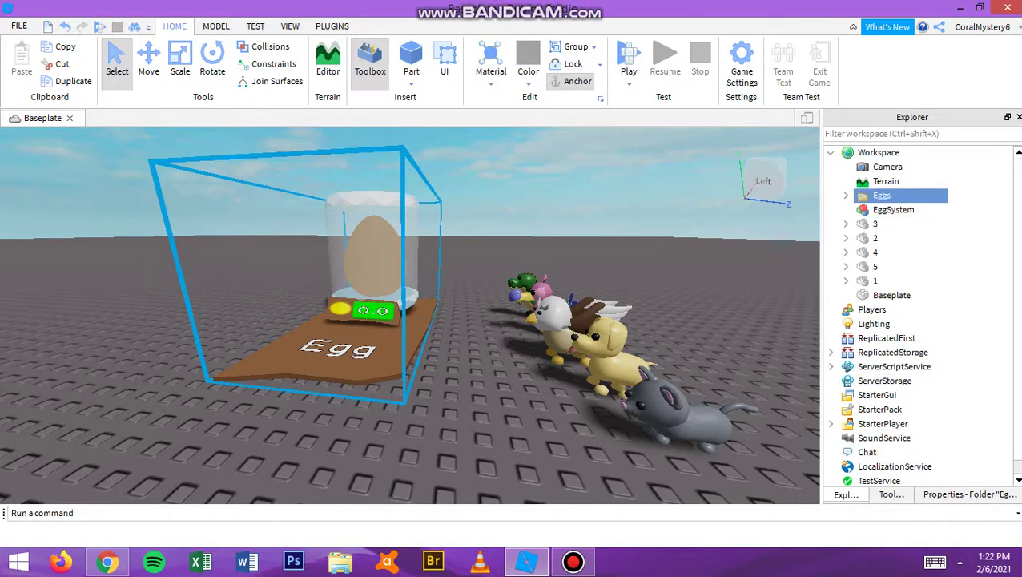
{"action": "left_click", "coordinate": [573, 561]}
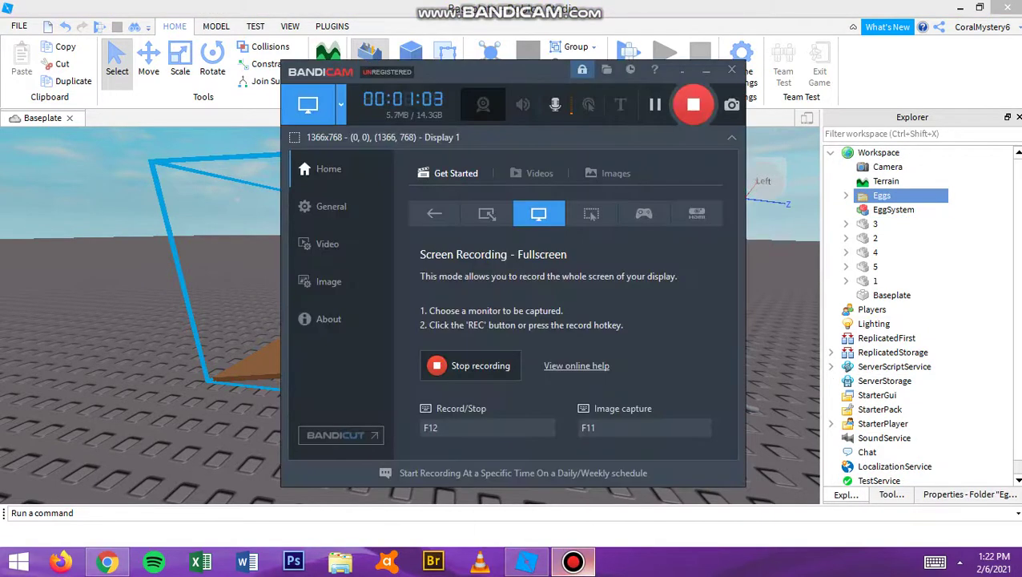
{"action": "left_click", "coordinate": [572, 561]}
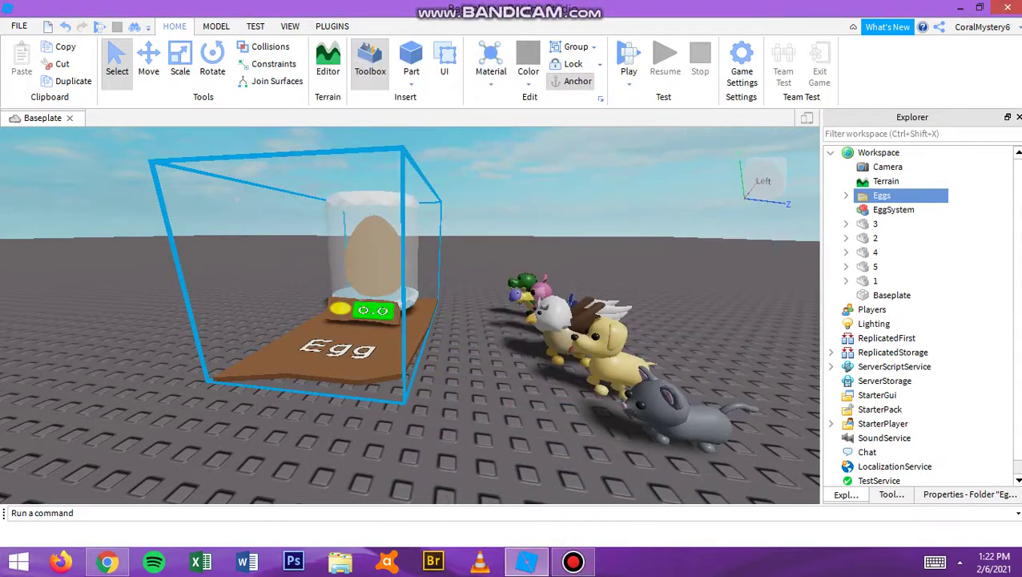
- Start a play-test and walk the character up to the Common Egg stand
{"action": "key", "text": "Escape"}
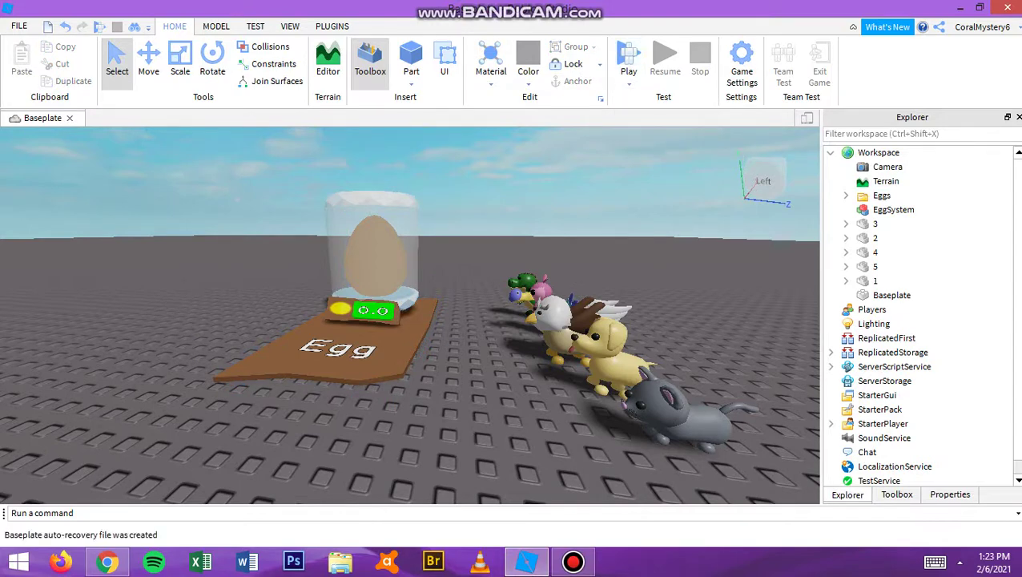
{"action": "left_click", "coordinate": [629, 64]}
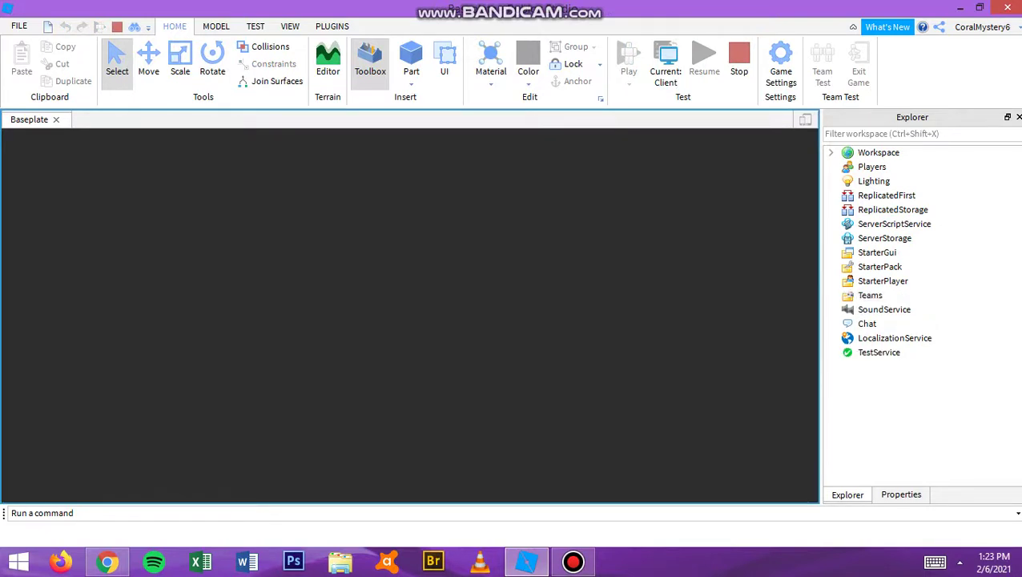
{"action": "mouse_move", "coordinate": [572, 562]}
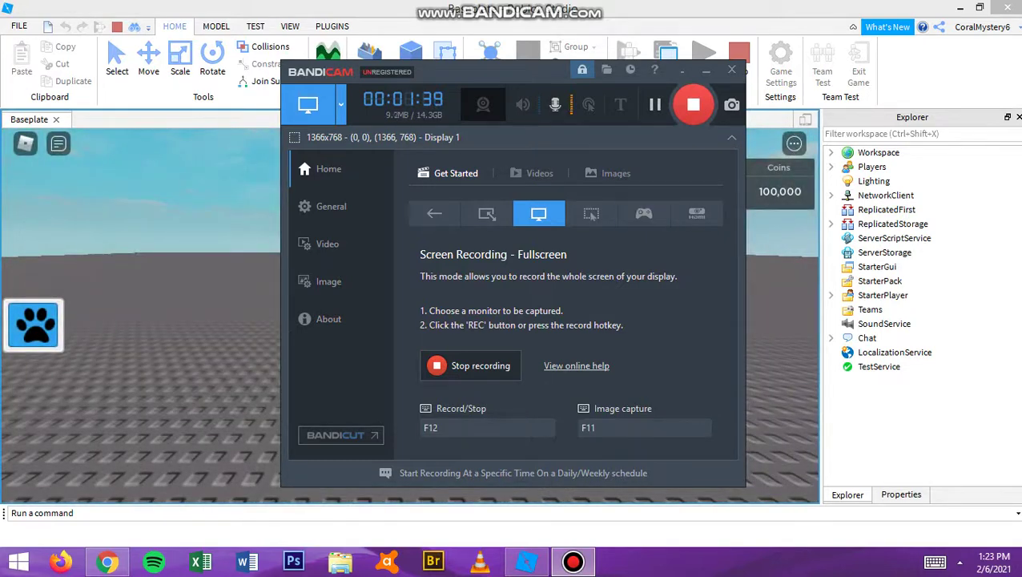
{"action": "left_click", "coordinate": [573, 561]}
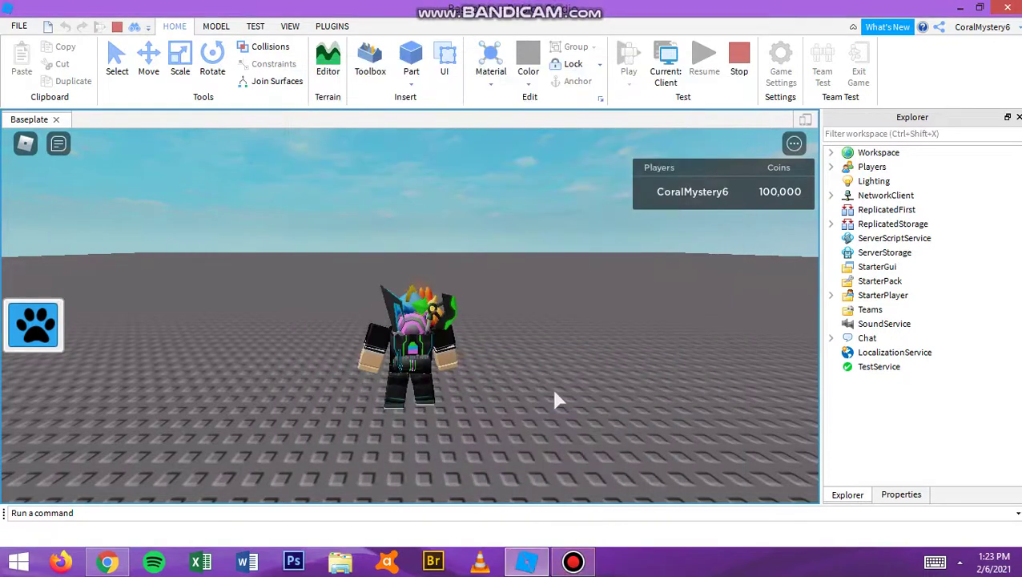
{"action": "key", "text": "s"}
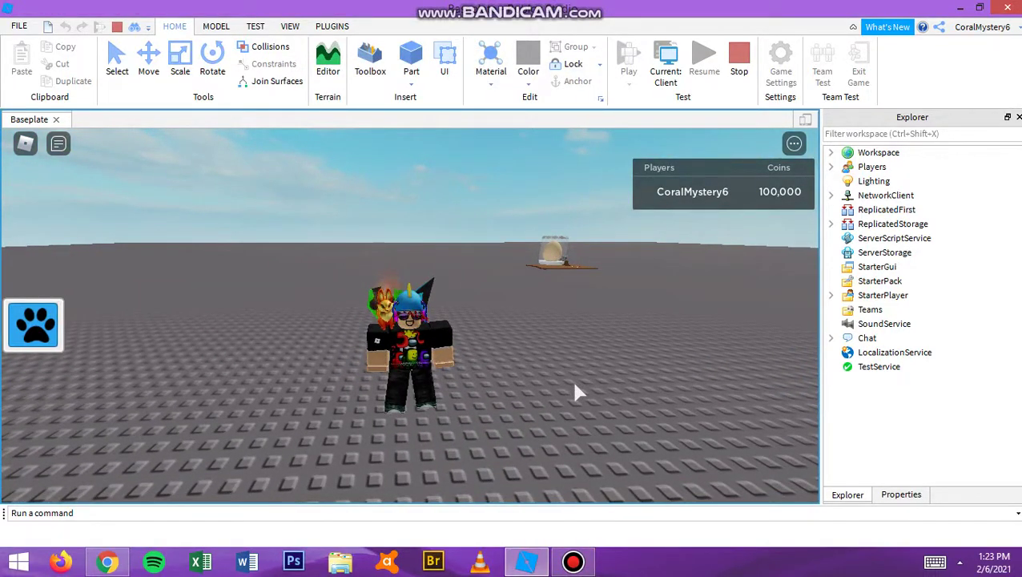
{"action": "key", "text": "w"}
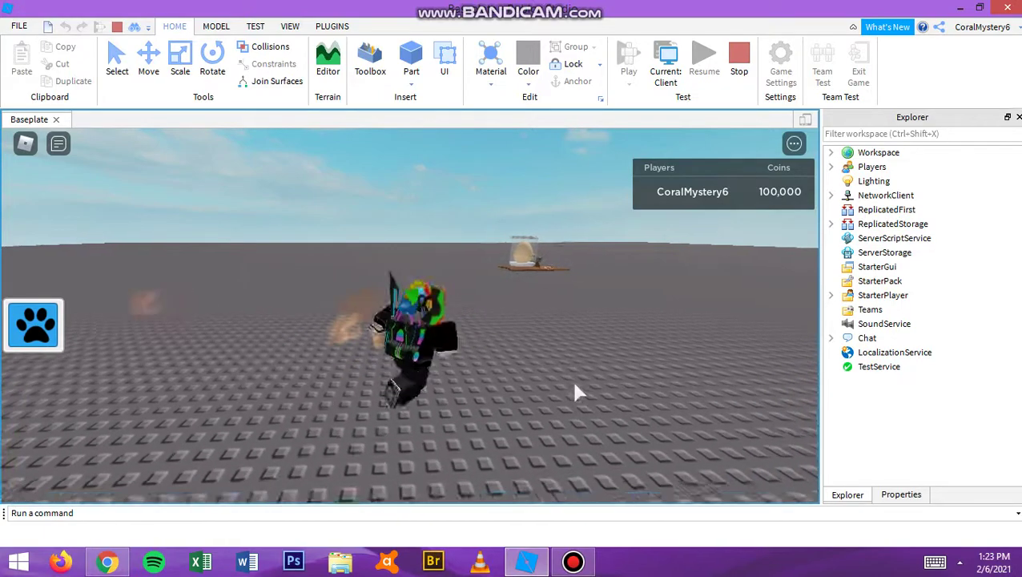
{"action": "key", "text": "s"}
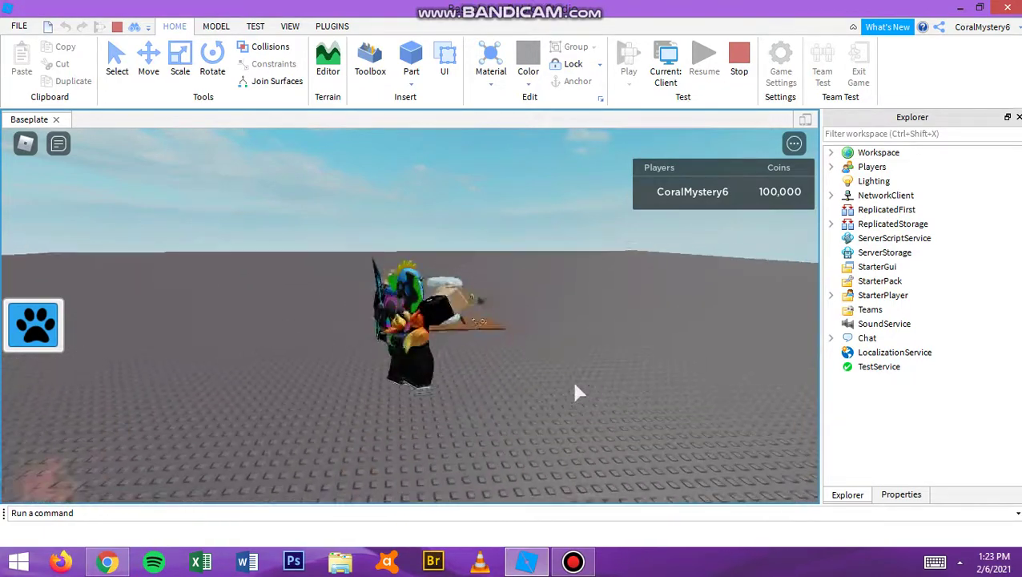
{"action": "key", "text": "a"}
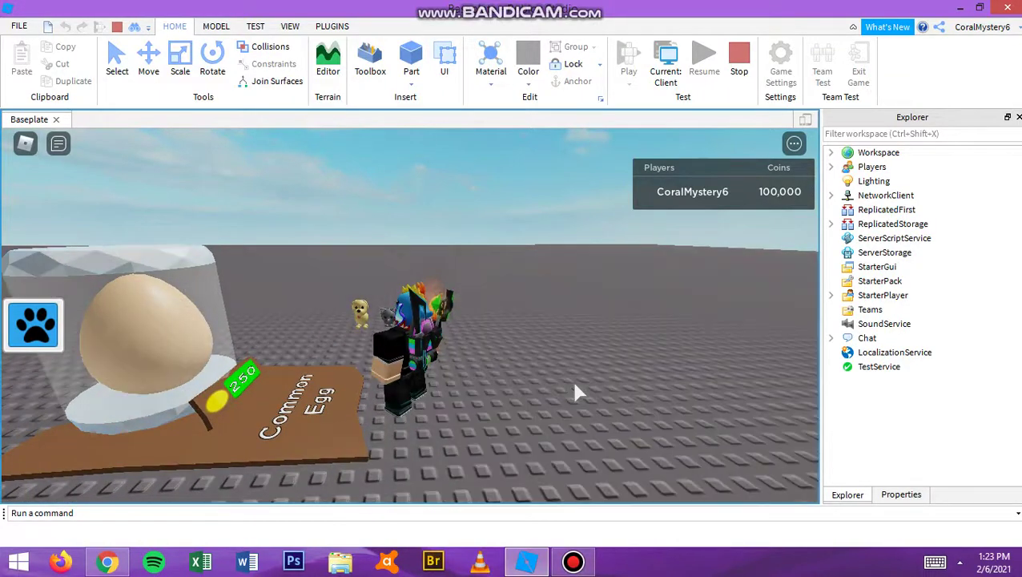
- Hatch the Common Egg for 250 coins and equip the Cat pet, orbiting to view it
{"action": "right_click_drag", "start_coordinate": [498, 382], "coordinate": [376, 355]}
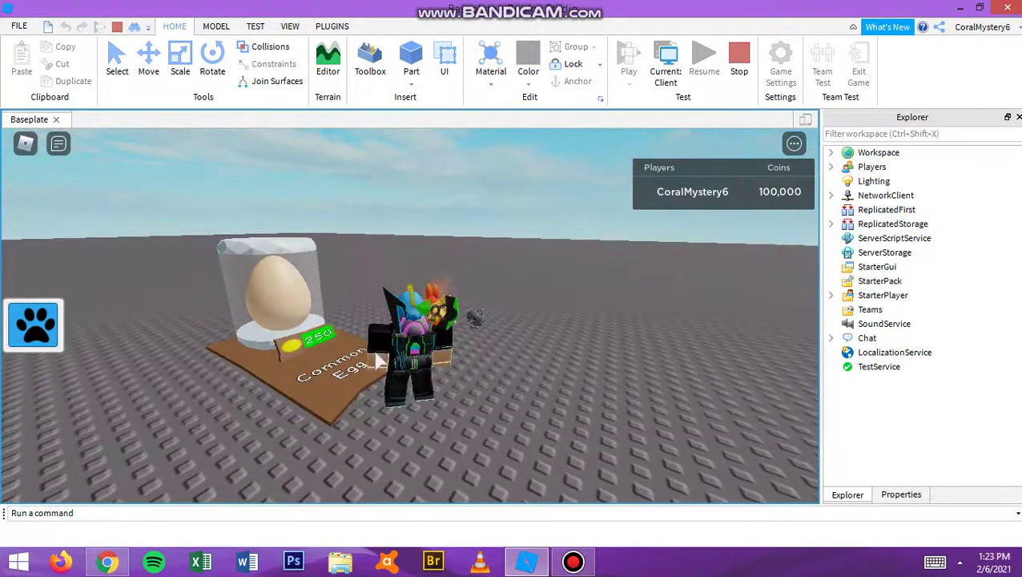
{"action": "left_click", "coordinate": [318, 337]}
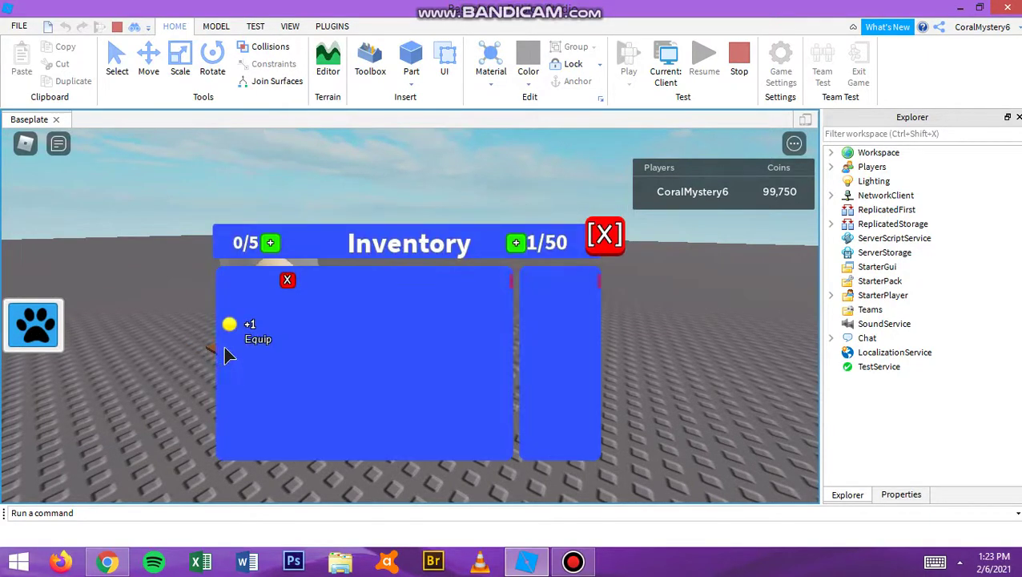
{"action": "left_click", "coordinate": [613, 239]}
{"action": "right_click_drag", "start_coordinate": [613, 239], "coordinate": [480, 256]}
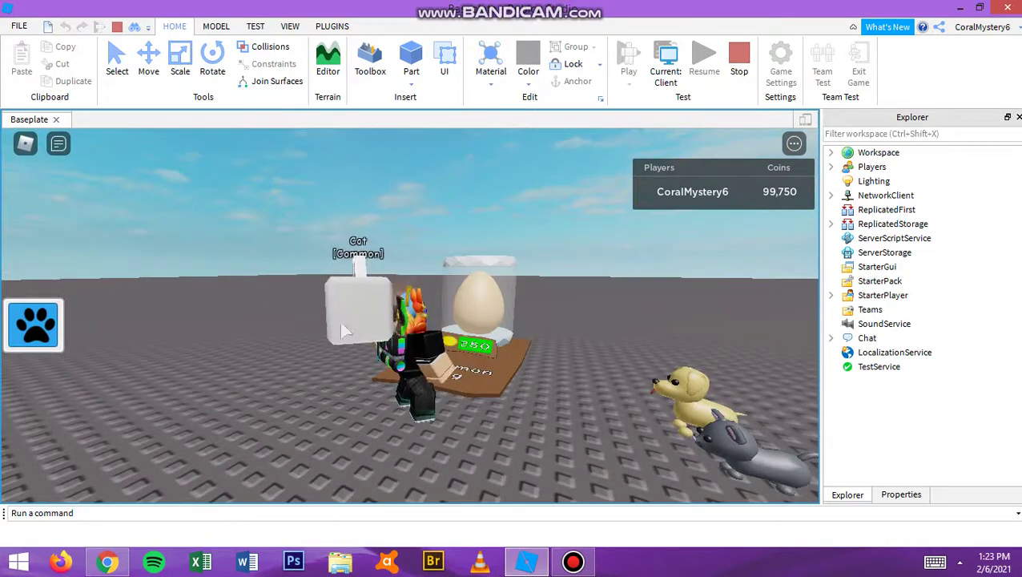
{"action": "right_click_drag", "start_coordinate": [353, 268], "coordinate": [350, 268]}
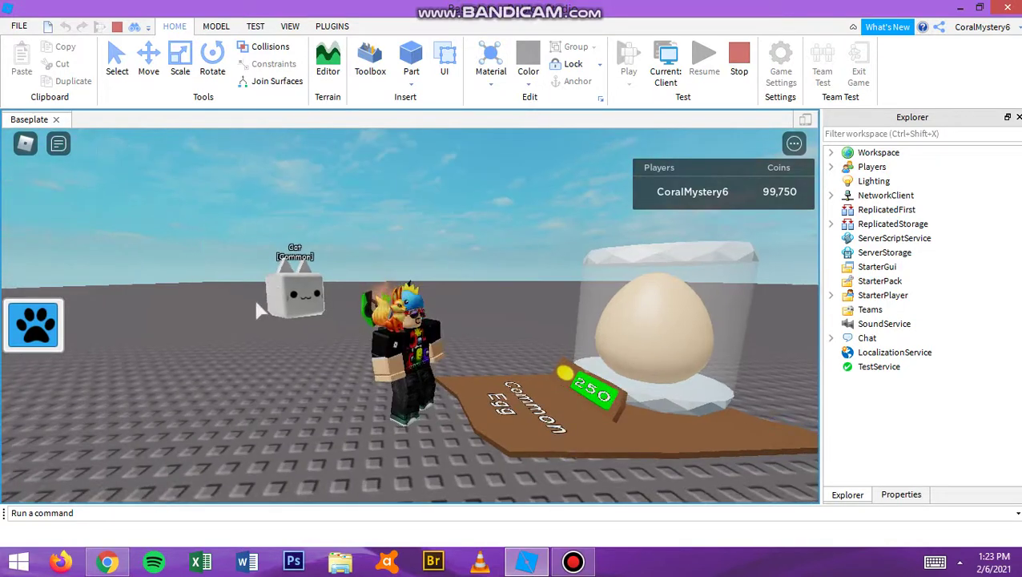
{"action": "right_click_drag", "start_coordinate": [253, 297], "coordinate": [320, 313]}
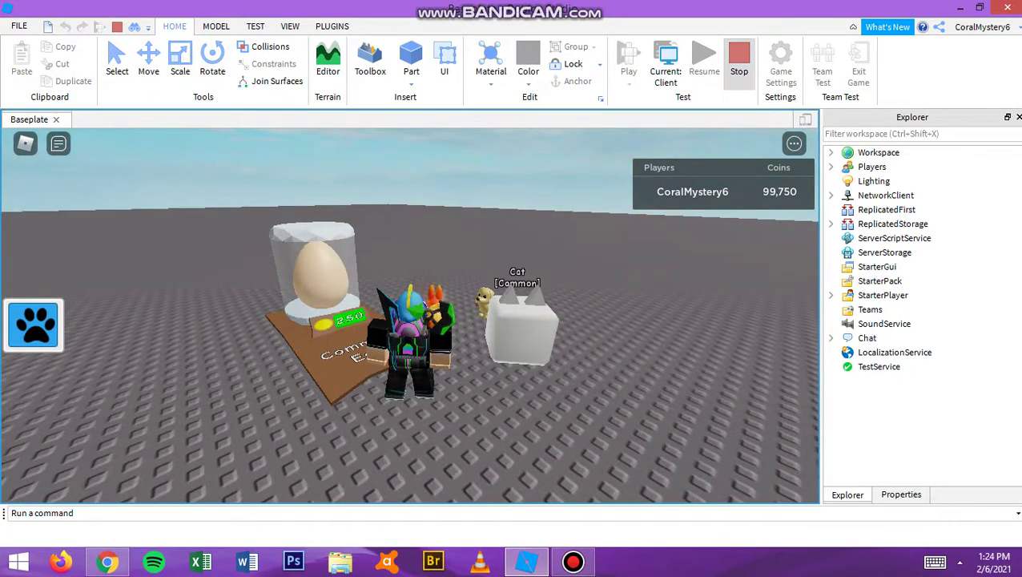
- Stop the play test and frame the egg stand and row of pets
{"action": "left_click", "coordinate": [739, 60]}
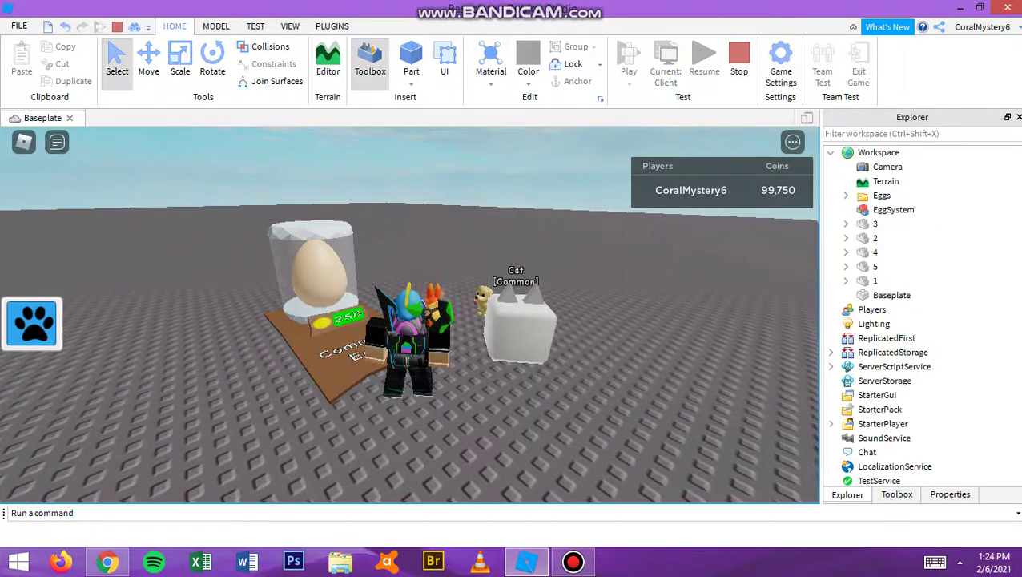
{"action": "right_click_drag", "start_coordinate": [410, 313], "coordinate": [410, 336]}
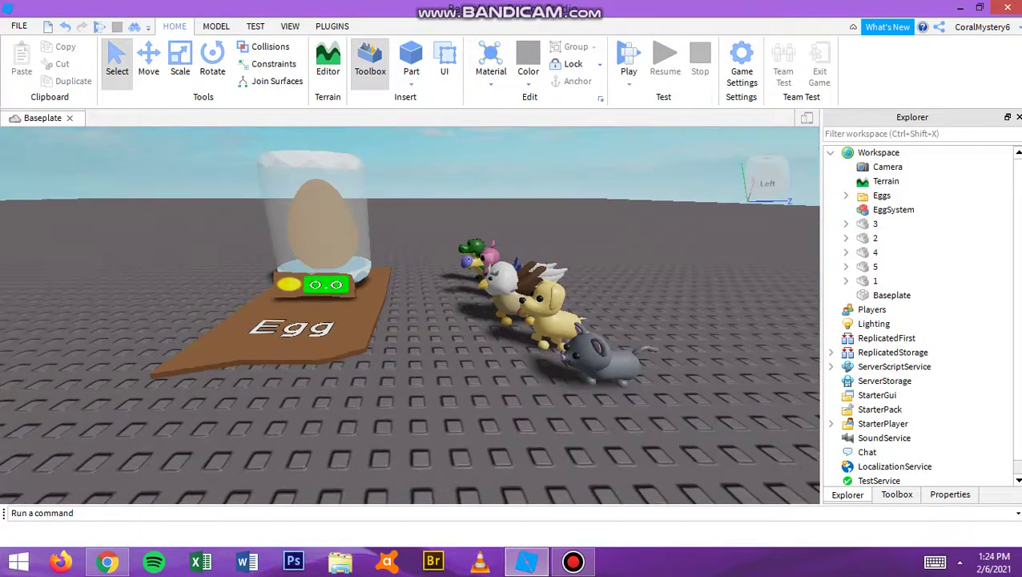
{"action": "left_click_drag", "start_coordinate": [437, 213], "coordinate": [593, 353]}
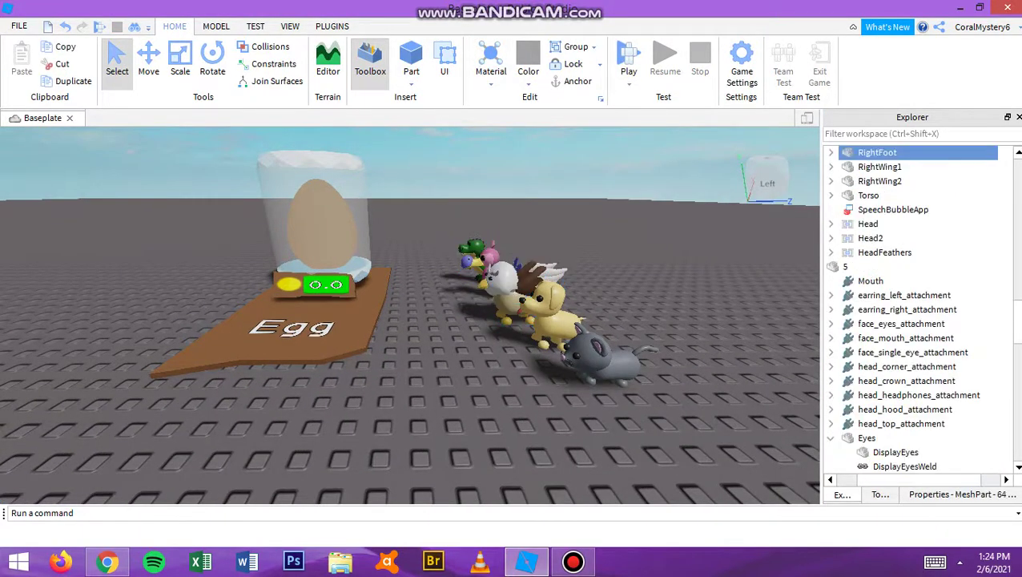
- Collapse the expanded part lists of pet models 5 and 3 in Explorer
{"action": "scroll", "coordinate": [932, 224], "scroll_direction": "up", "scroll_amount": 2}
{"action": "scroll", "coordinate": [931, 224], "scroll_direction": "up", "scroll_amount": 1}
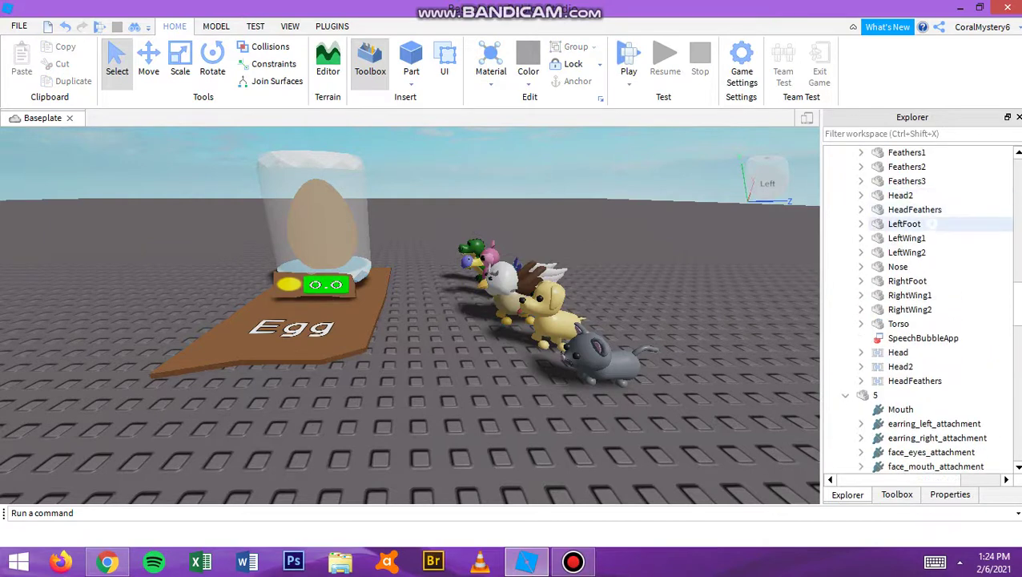
{"action": "scroll", "coordinate": [932, 225], "scroll_direction": "up", "scroll_amount": 3}
{"action": "scroll", "coordinate": [932, 224], "scroll_direction": "up", "scroll_amount": 2}
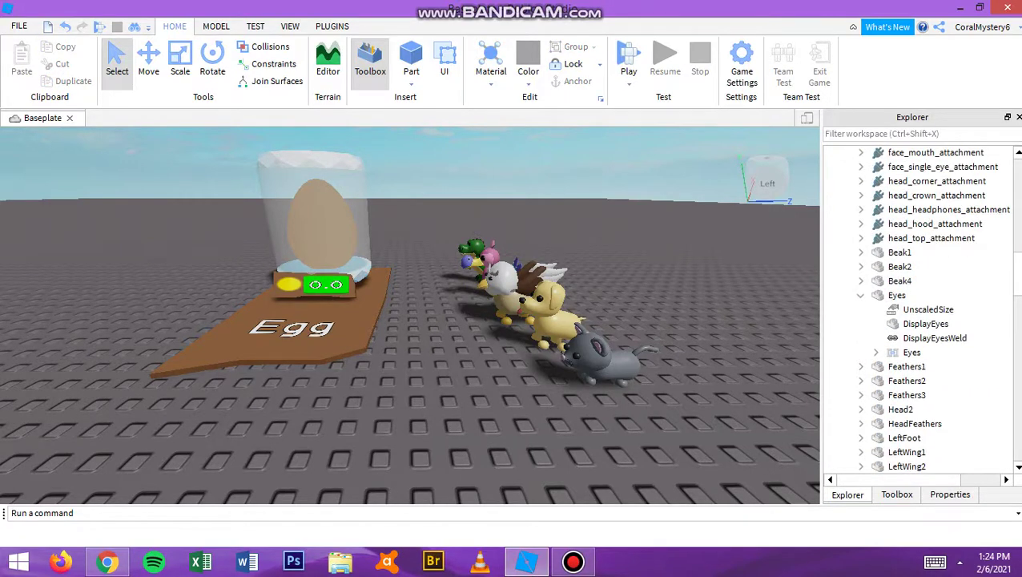
{"action": "scroll", "coordinate": [921, 304], "scroll_direction": "up", "scroll_amount": 1}
{"action": "scroll", "coordinate": [921, 305], "scroll_direction": "up", "scroll_amount": 2}
{"action": "scroll", "coordinate": [921, 304], "scroll_direction": "up", "scroll_amount": 2}
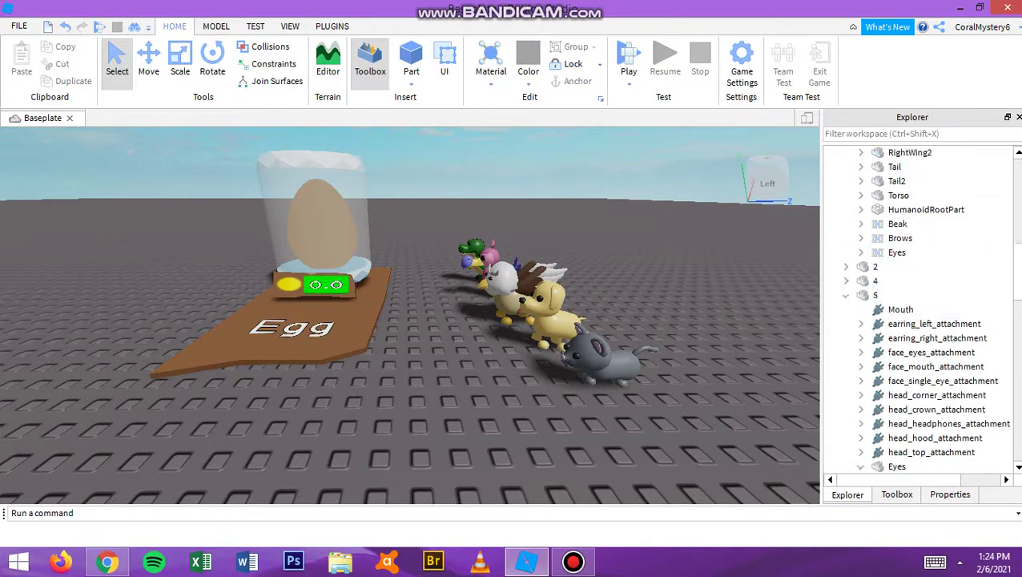
{"action": "left_click", "coordinate": [845, 295]}
{"action": "scroll", "coordinate": [922, 305], "scroll_direction": "up", "scroll_amount": 3}
{"action": "scroll", "coordinate": [921, 304], "scroll_direction": "up", "scroll_amount": 2}
{"action": "scroll", "coordinate": [921, 304], "scroll_direction": "up", "scroll_amount": 2}
{"action": "scroll", "coordinate": [921, 305], "scroll_direction": "up", "scroll_amount": 3}
{"action": "scroll", "coordinate": [921, 304], "scroll_direction": "up", "scroll_amount": 1}
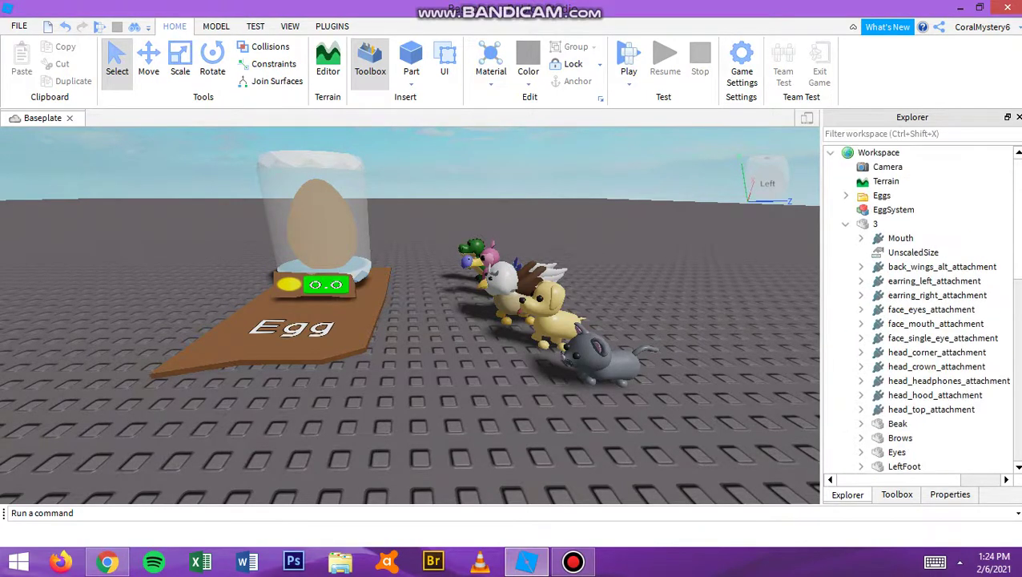
{"action": "left_click", "coordinate": [846, 223]}
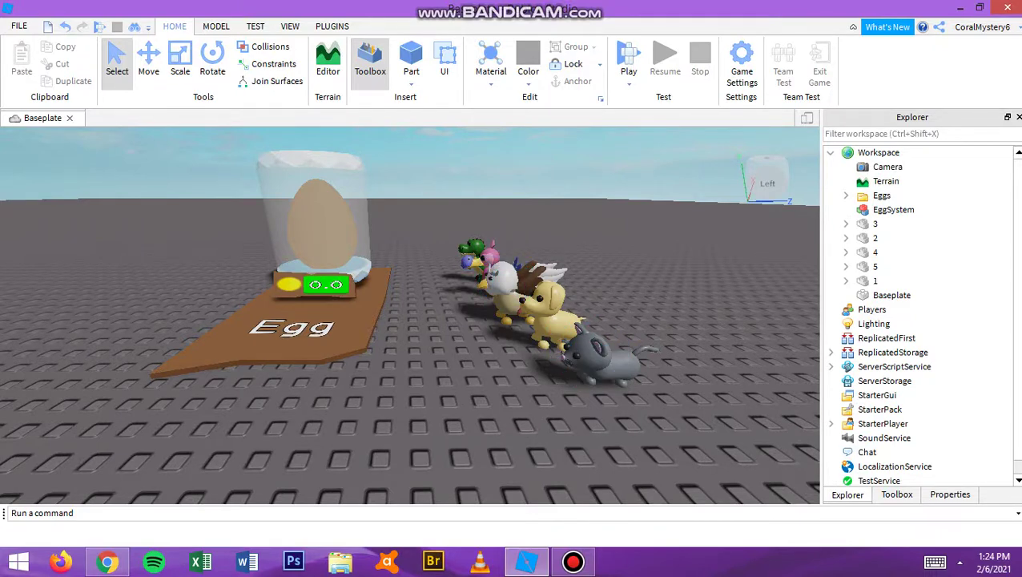
- Expand ReplicatedStorage's Pets folder to reveal template pet 1's components
{"action": "left_click", "coordinate": [573, 561]}
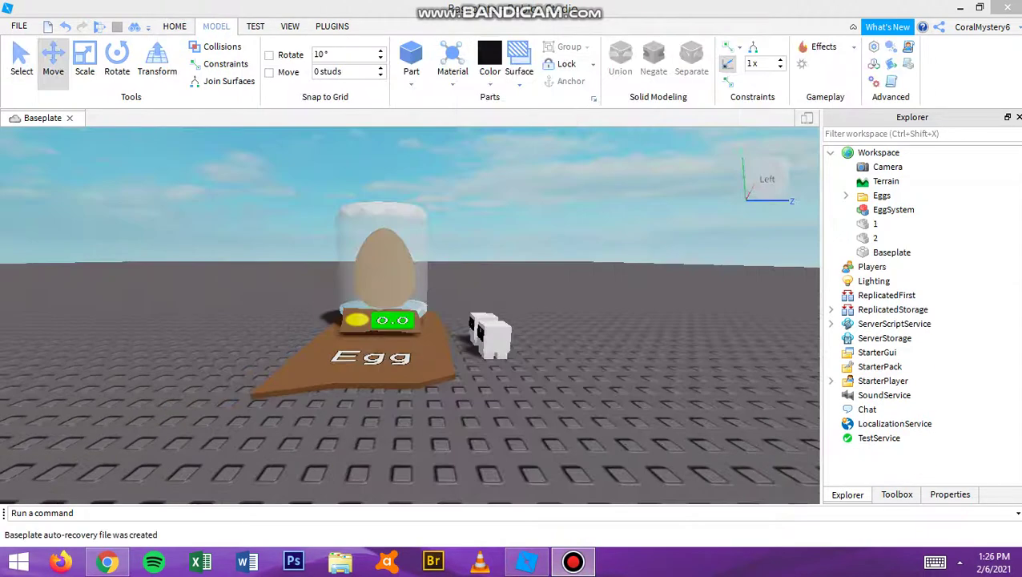
{"action": "left_click", "coordinate": [572, 561]}
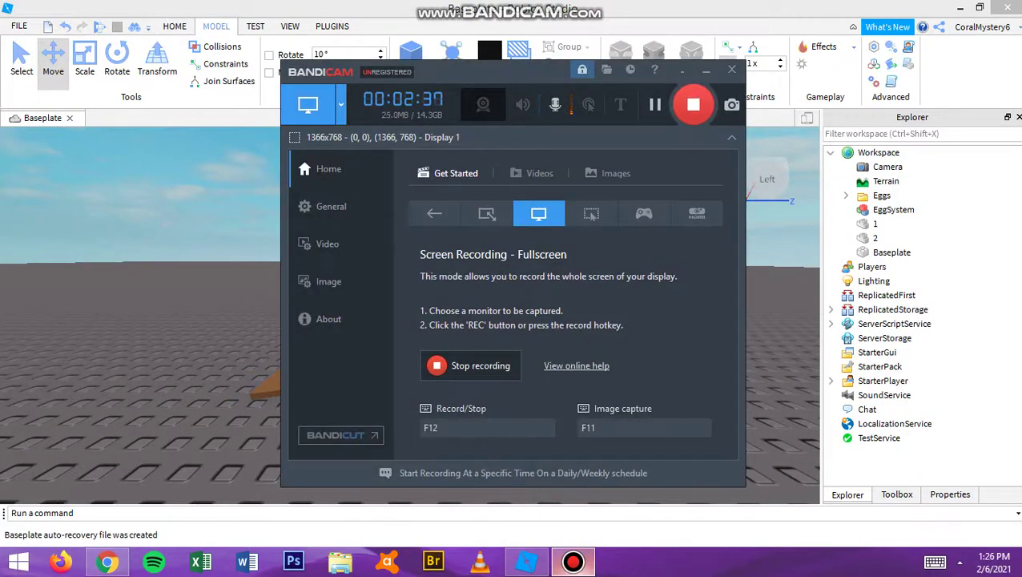
{"action": "left_click", "coordinate": [573, 561]}
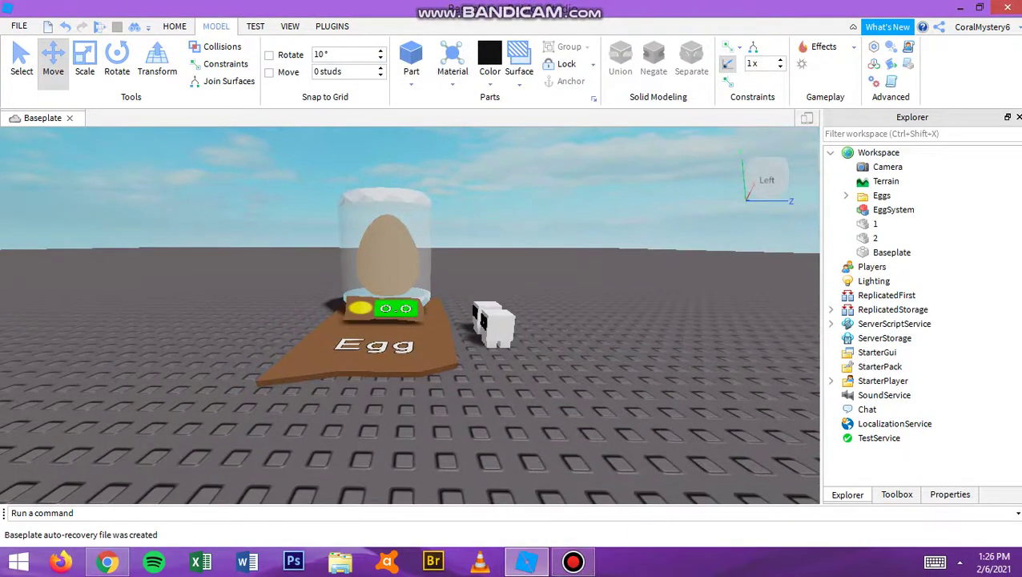
{"action": "key", "text": "w"}
{"action": "key", "text": "a"}
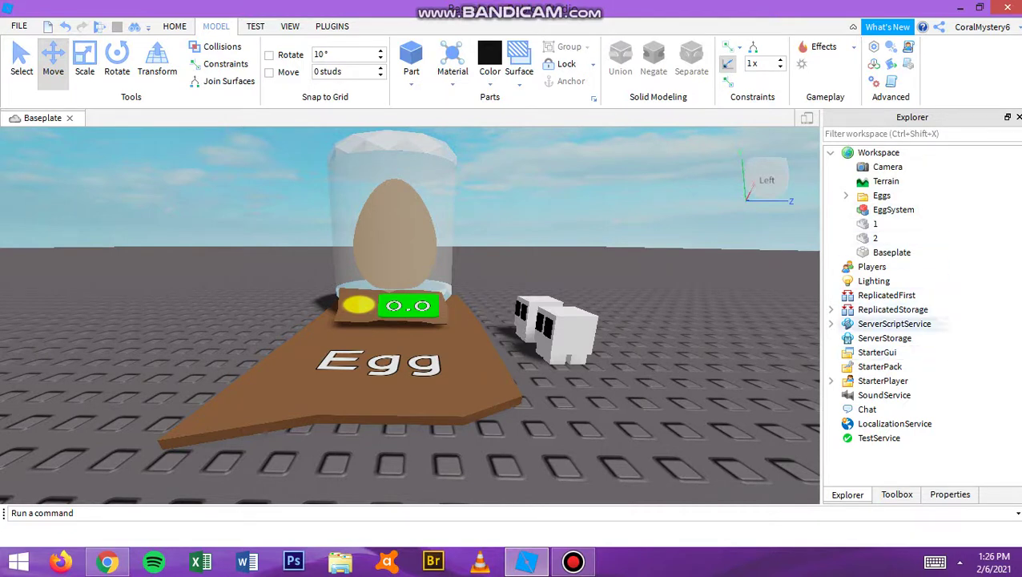
{"action": "left_click", "coordinate": [831, 309]}
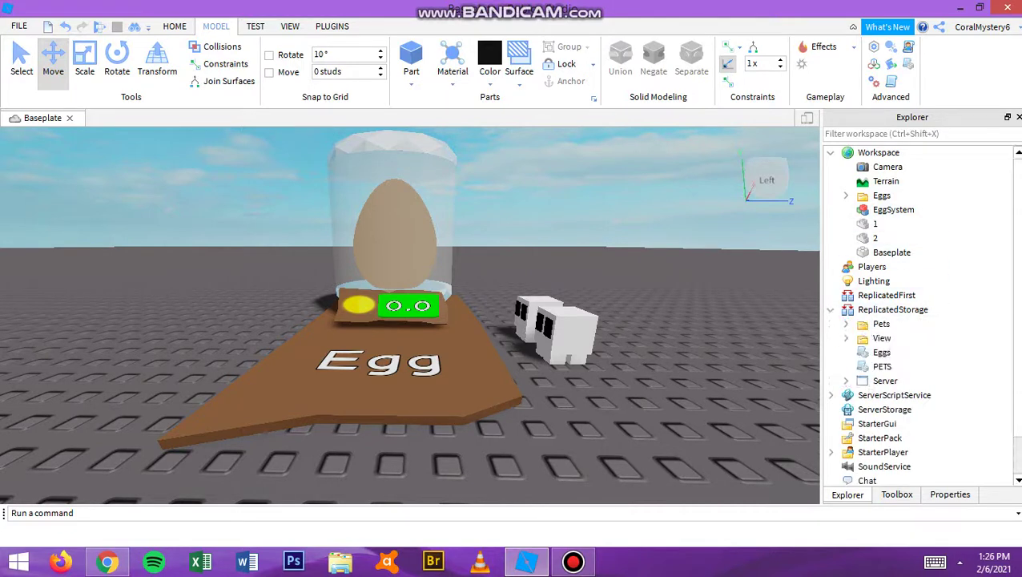
{"action": "left_click", "coordinate": [846, 324]}
{"action": "scroll", "coordinate": [921, 321], "scroll_direction": "down", "scroll_amount": 2}
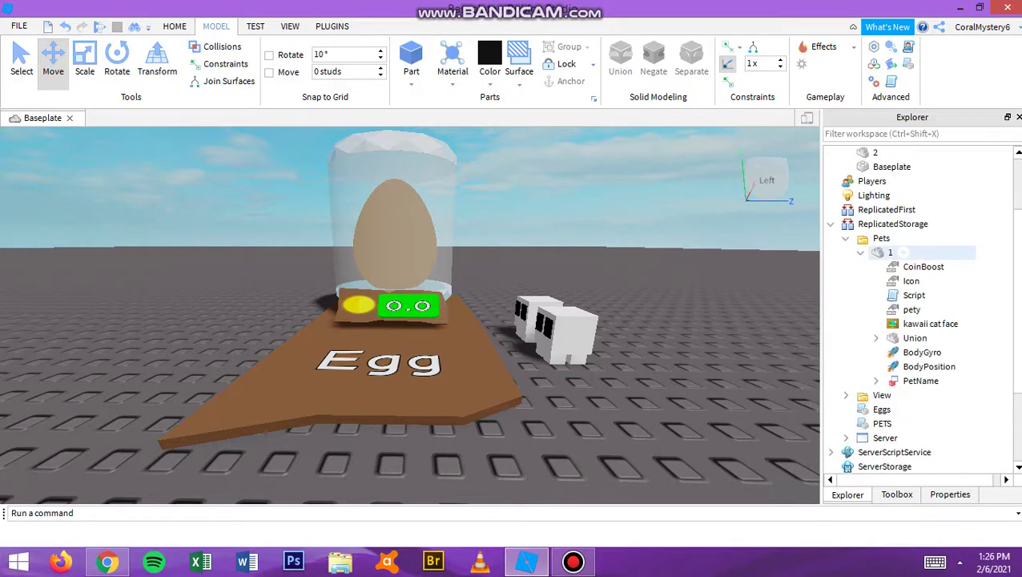
- Copy template pet 1's components from CoinBoost through BodyGyro, BodyPosition and PetName
{"action": "left_click", "coordinate": [924, 266]}
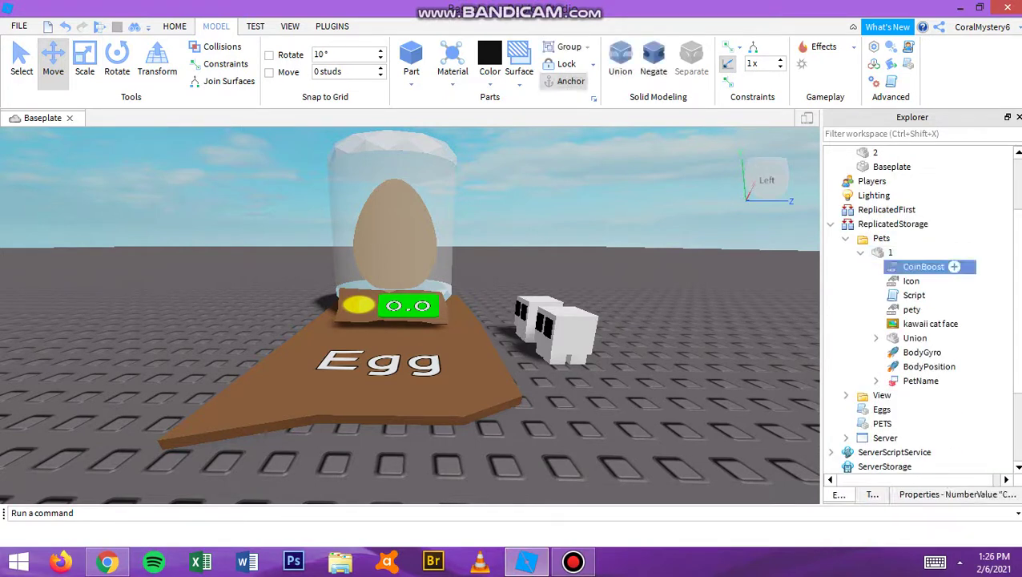
{"action": "left_click_drag", "start_coordinate": [921, 266], "coordinate": [933, 309]}
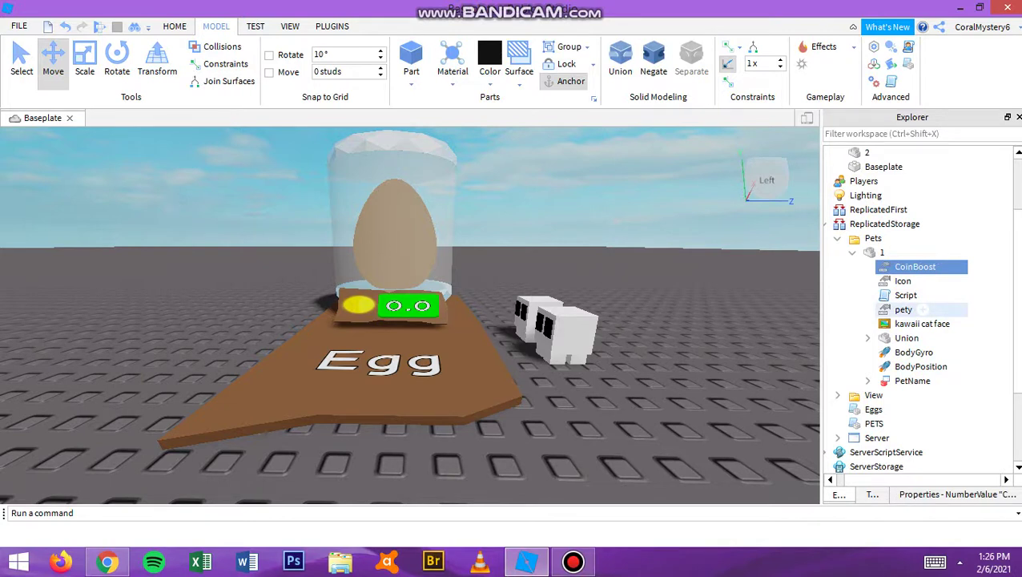
{"action": "left_click", "coordinate": [922, 309], "text": "shift"}
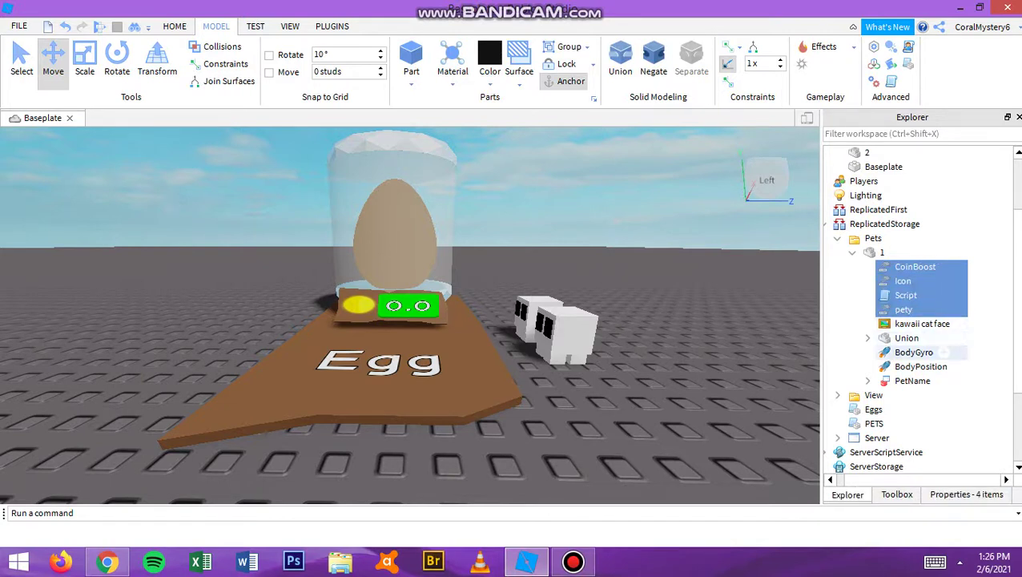
{"action": "left_click", "coordinate": [921, 352], "text": "ctrl"}
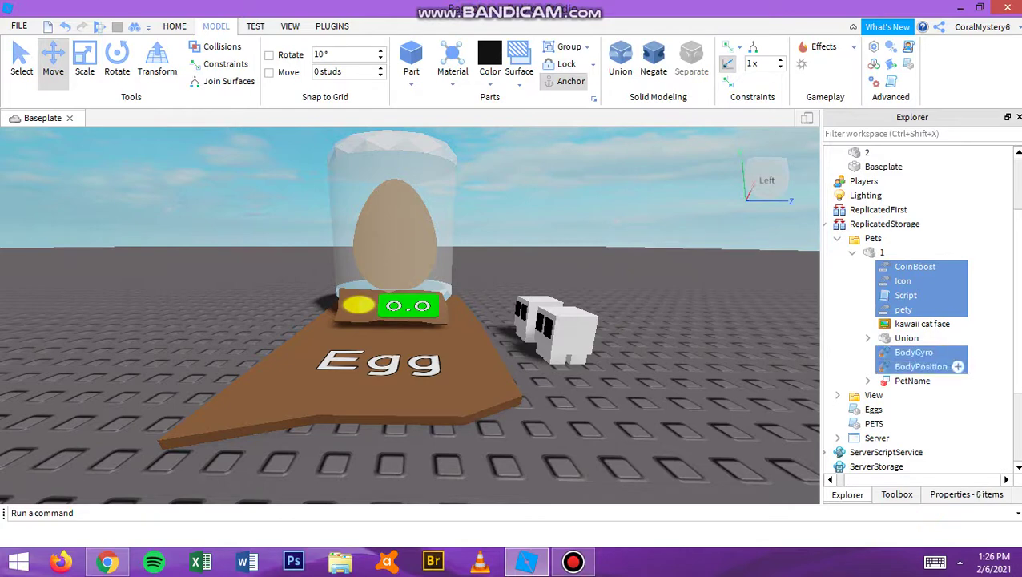
{"action": "left_click", "coordinate": [913, 381], "text": "ctrl"}
{"action": "left_click_drag", "start_coordinate": [940, 352], "coordinate": [922, 281]}
{"action": "right_click", "coordinate": [922, 281]}
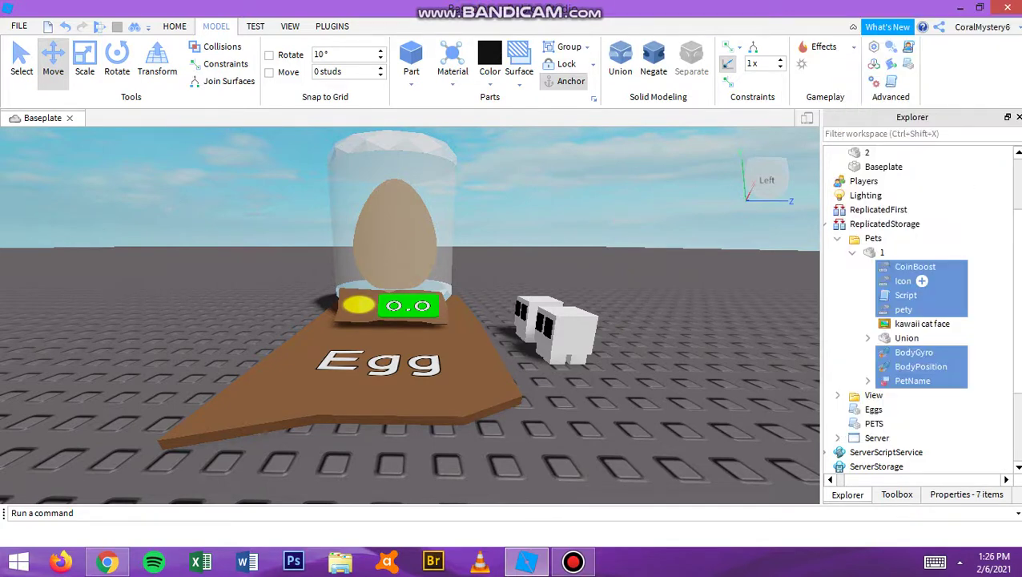
- Paste the copied components into Workspace pet models 1 and 2
{"action": "left_click", "coordinate": [852, 252]}
{"action": "left_click", "coordinate": [838, 267]}
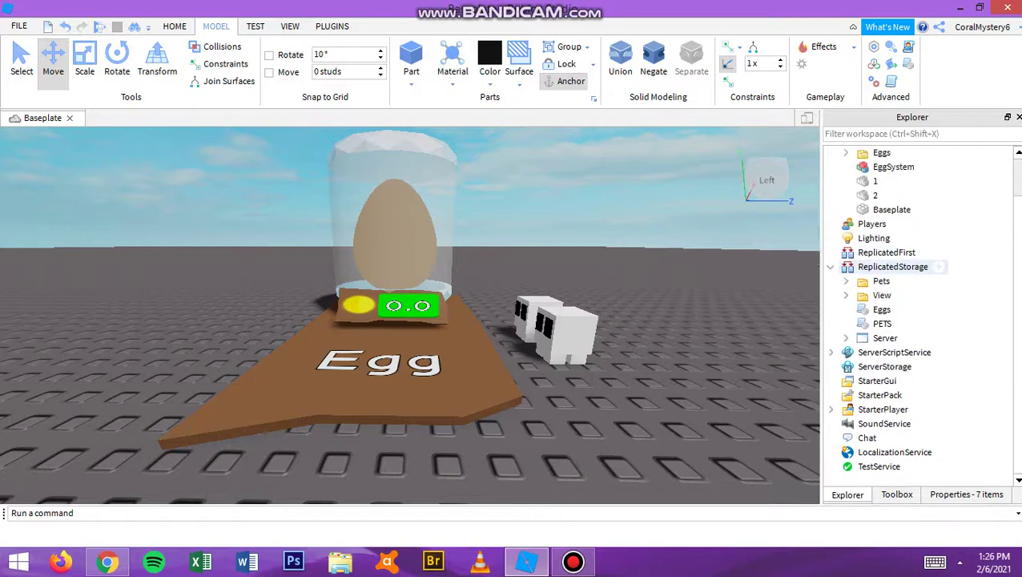
{"action": "scroll", "coordinate": [921, 312], "scroll_direction": "up", "scroll_amount": 1}
{"action": "left_click", "coordinate": [875, 224]}
{"action": "left_click", "coordinate": [875, 238], "text": "shift"}
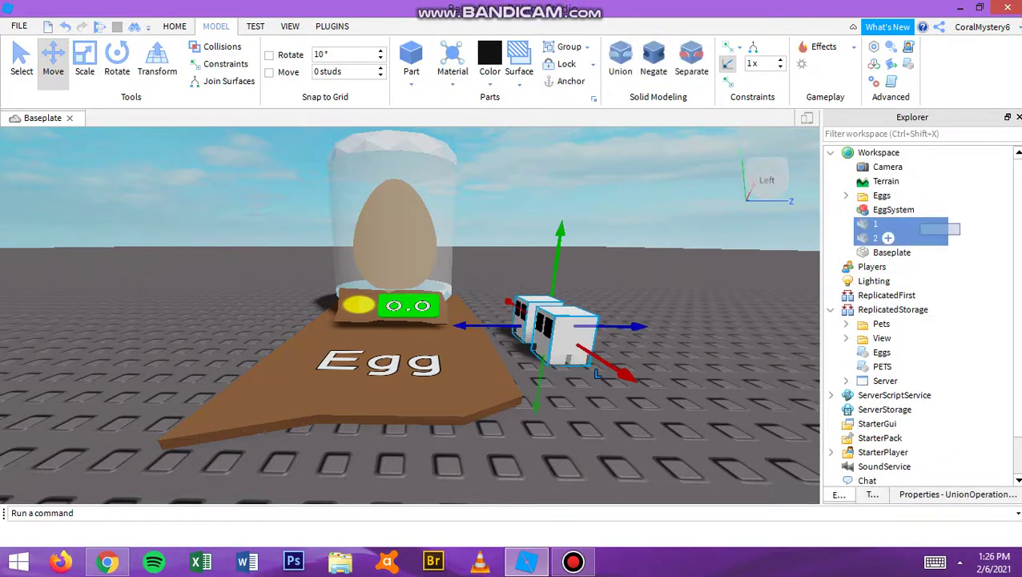
{"action": "left_click", "coordinate": [888, 237]}
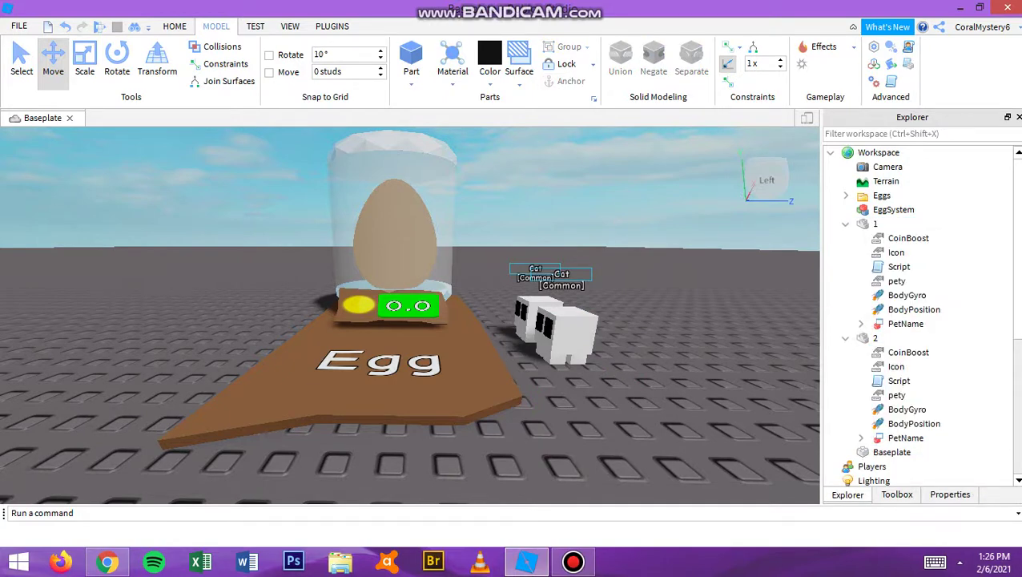
- Change pet 1's name label Text from 'Cat [Common]' to 'Example1'
{"action": "key", "text": "d"}
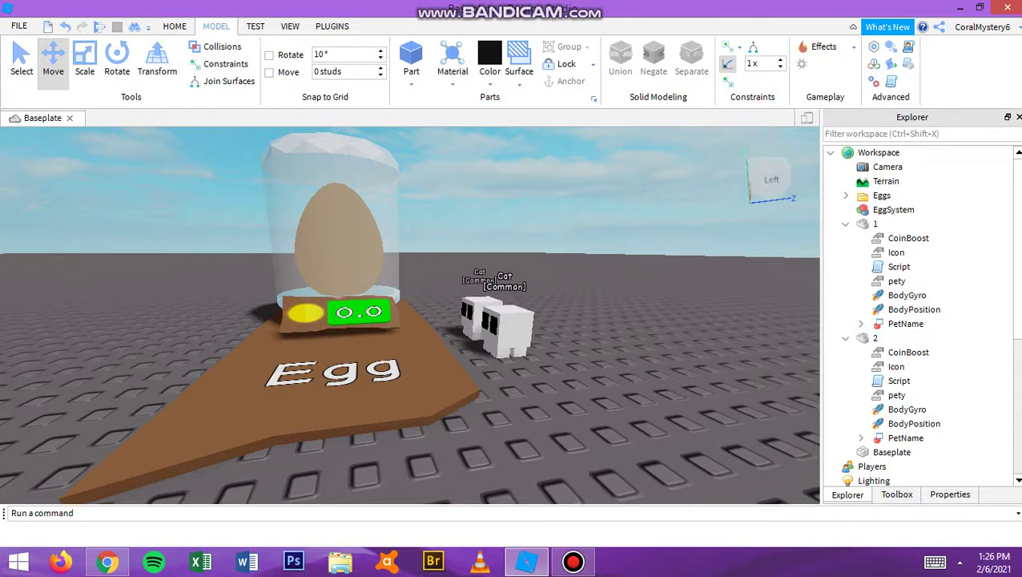
{"action": "key", "text": "ctrl+shift+v"}
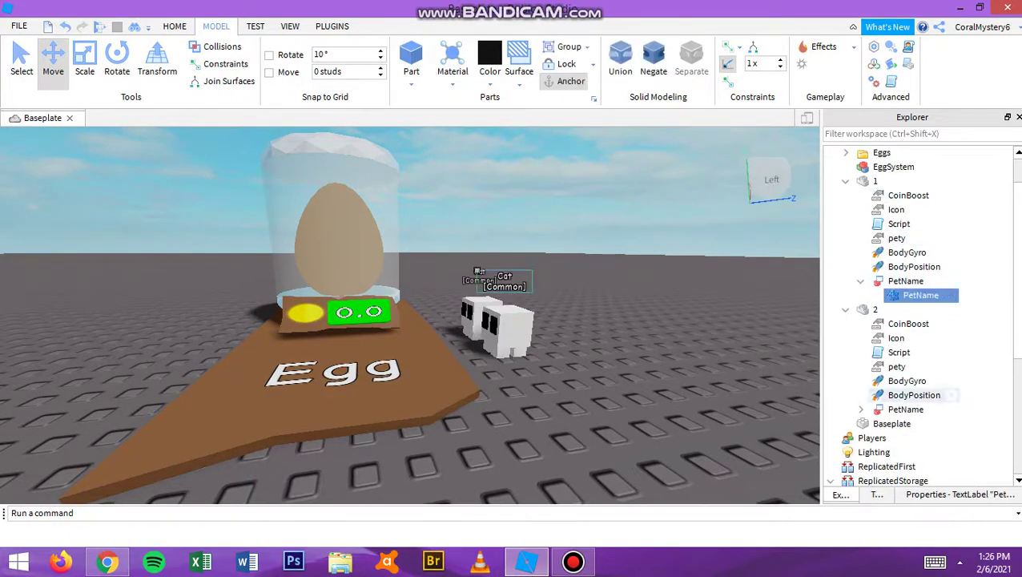
{"action": "left_click", "coordinate": [960, 495]}
{"action": "scroll", "coordinate": [917, 305], "scroll_direction": "down", "scroll_amount": 3}
{"action": "scroll", "coordinate": [917, 304], "scroll_direction": "down", "scroll_amount": 5}
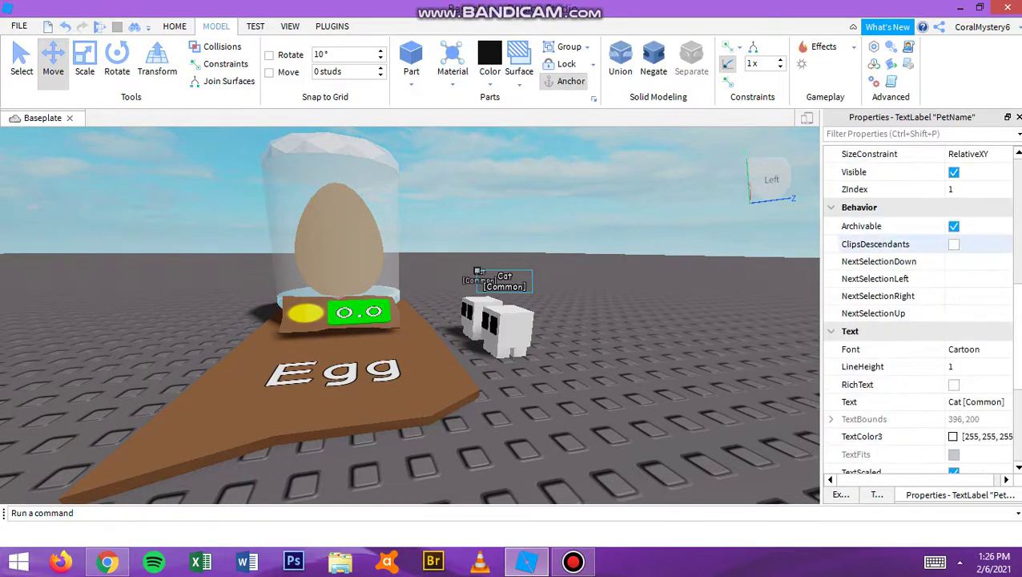
{"action": "scroll", "coordinate": [917, 321], "scroll_direction": "down", "scroll_amount": 3}
{"action": "left_click", "coordinate": [967, 294]}
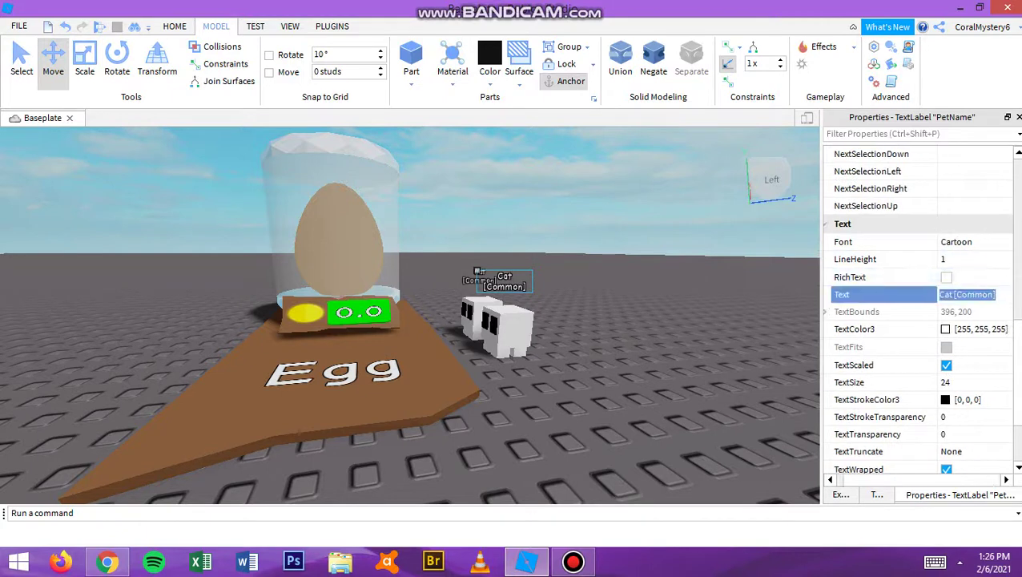
{"action": "key", "text": "BackSpace"}
{"action": "type", "text": "Exa"}
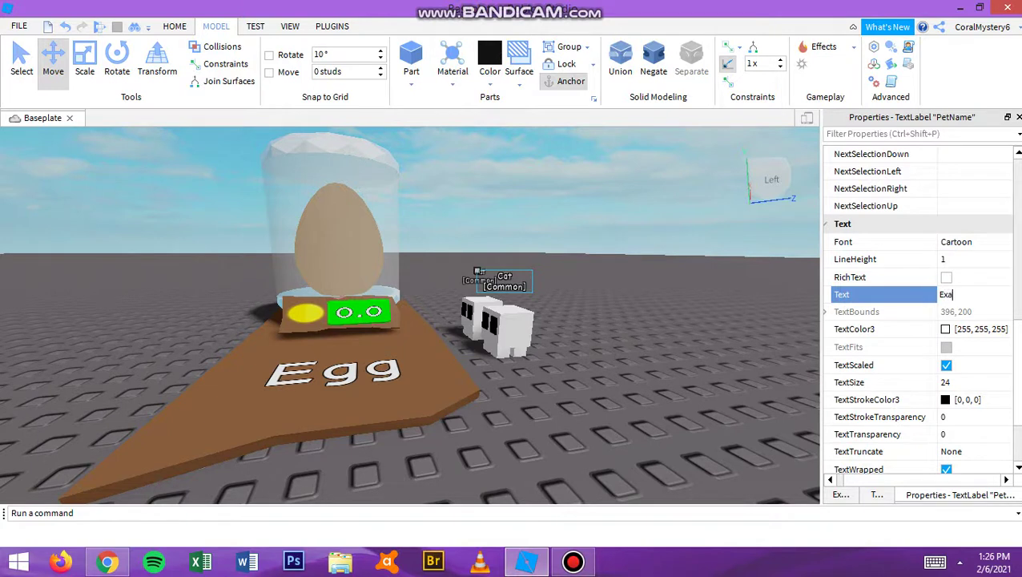
{"action": "type", "text": "p"}
{"action": "key", "text": "BackSpace"}
{"action": "key", "text": "BackSpace"}
{"action": "key", "text": "BackSpace"}
{"action": "type", "text": "mple"}
{"action": "key", "text": "Return"}
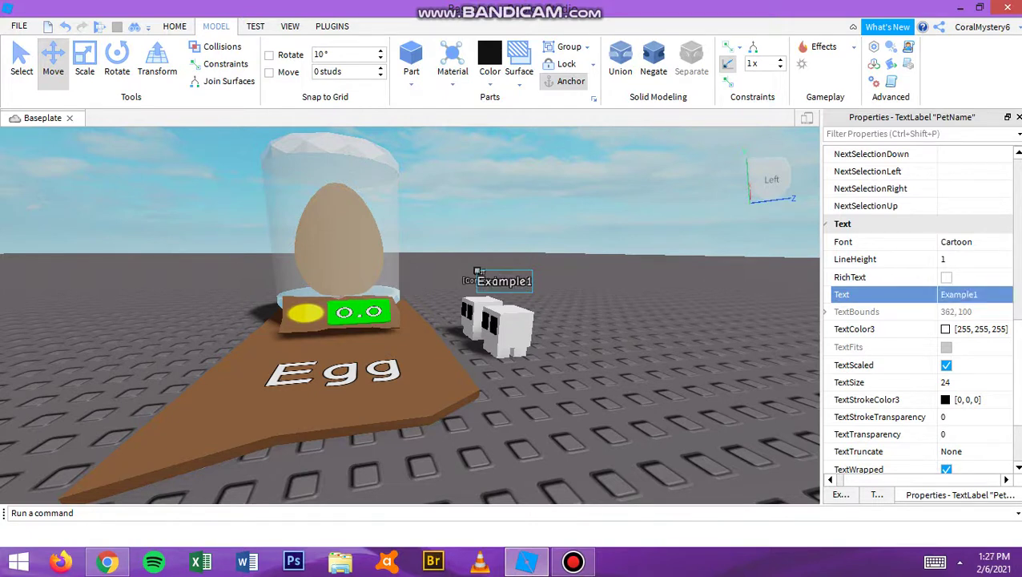
{"action": "left_click", "coordinate": [841, 494]}
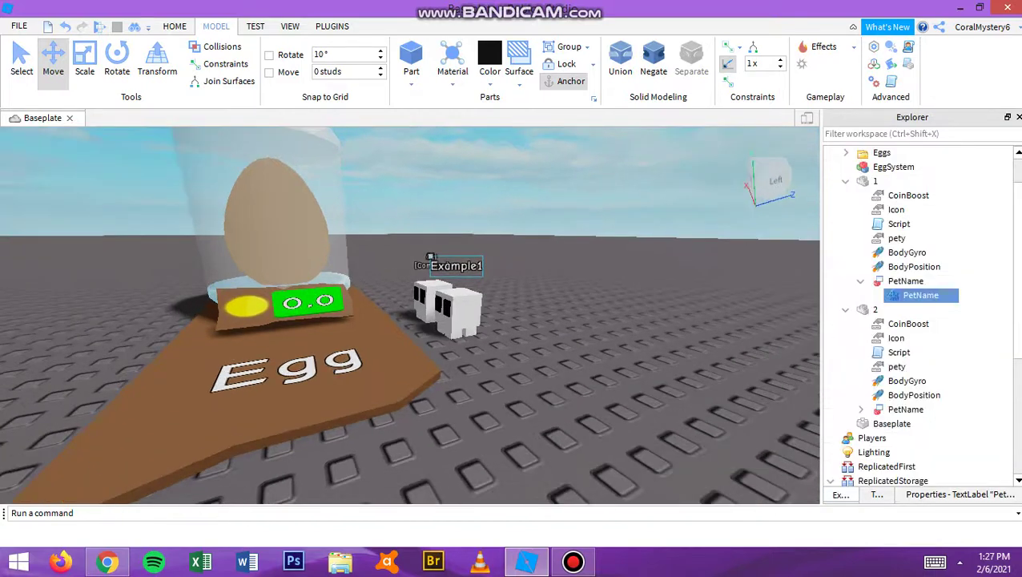
- Change pet 2's PetName TextLabel Text to 'Example2'
{"action": "left_click", "coordinate": [860, 281]}
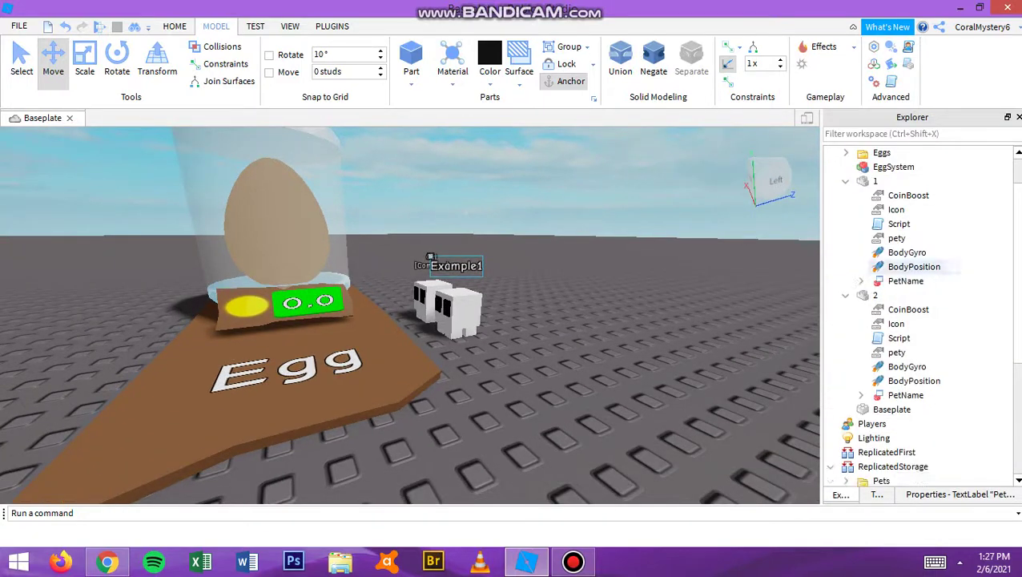
{"action": "left_click", "coordinate": [846, 181]}
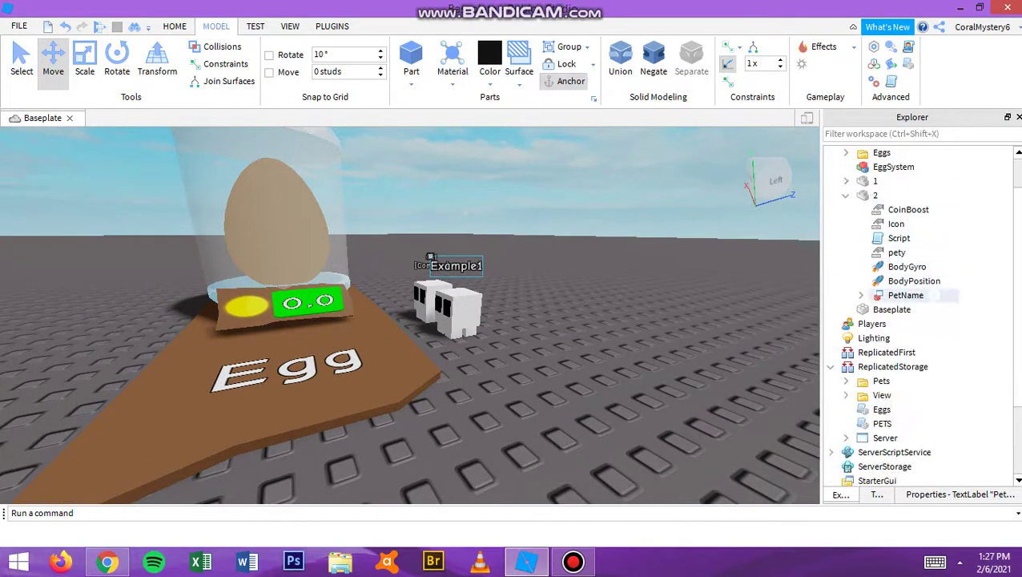
{"action": "left_click", "coordinate": [861, 295]}
{"action": "left_click", "coordinate": [921, 309]}
{"action": "left_click", "coordinate": [960, 494]}
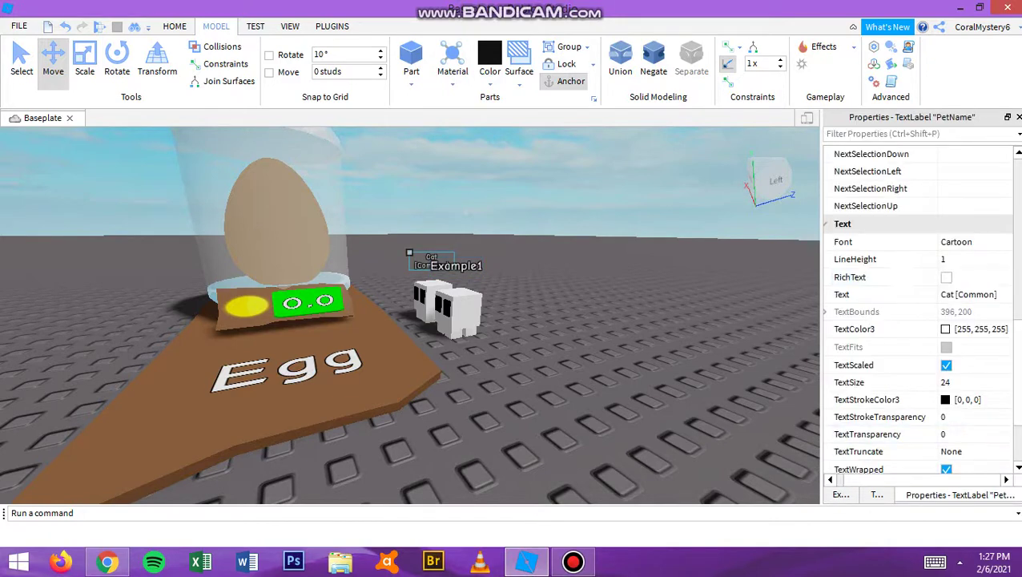
{"action": "scroll", "coordinate": [921, 320], "scroll_direction": "up", "scroll_amount": 1}
{"action": "left_click", "coordinate": [967, 243]}
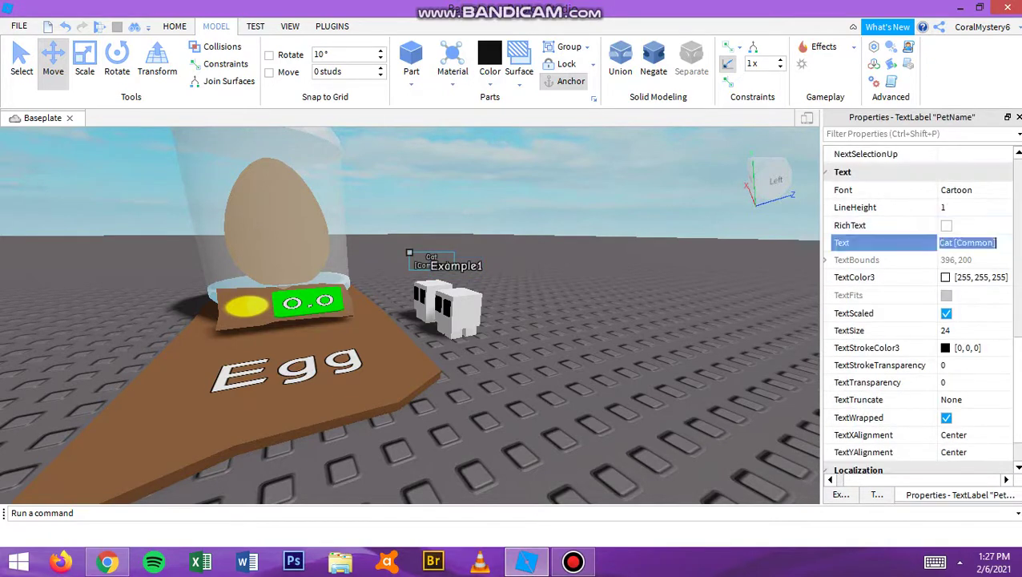
{"action": "key", "text": "BackSpace"}
{"action": "type", "text": "Example2"}
{"action": "key", "text": "Return"}
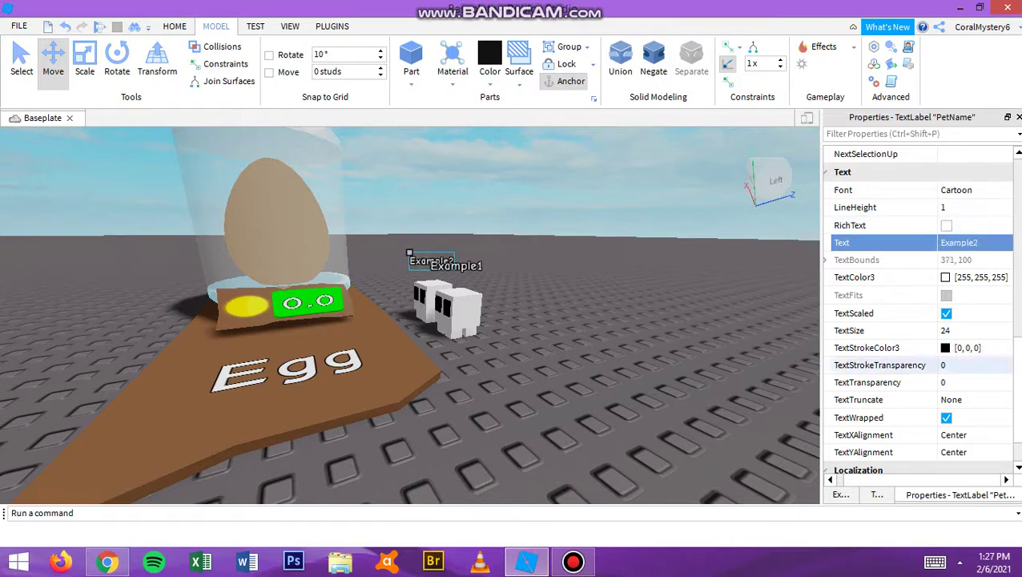
{"action": "left_click", "coordinate": [840, 494]}
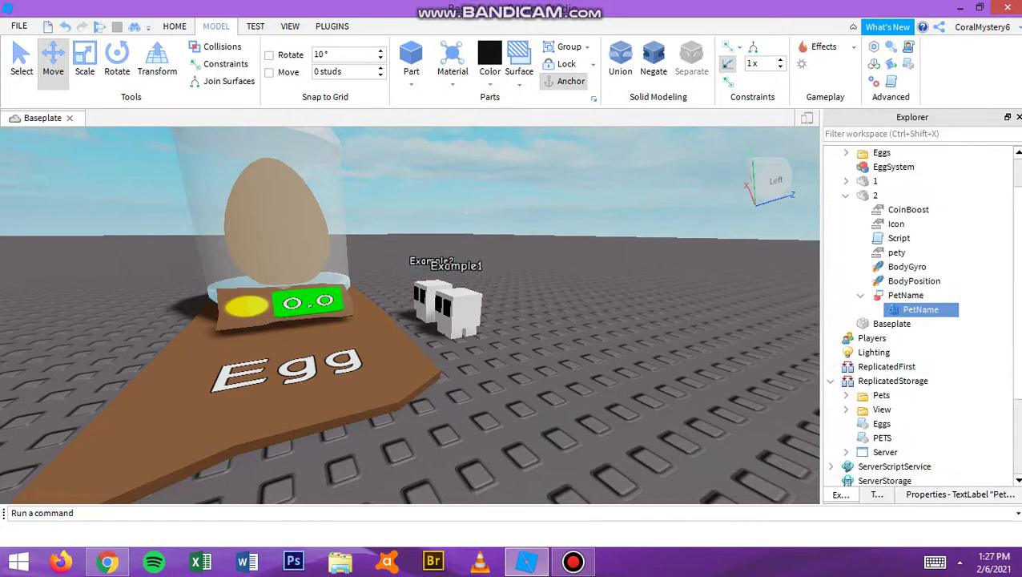
- Duplicate both pets, raise the copies above the originals and scale them larger
{"action": "left_click", "coordinate": [860, 294]}
{"action": "left_click", "coordinate": [846, 195]}
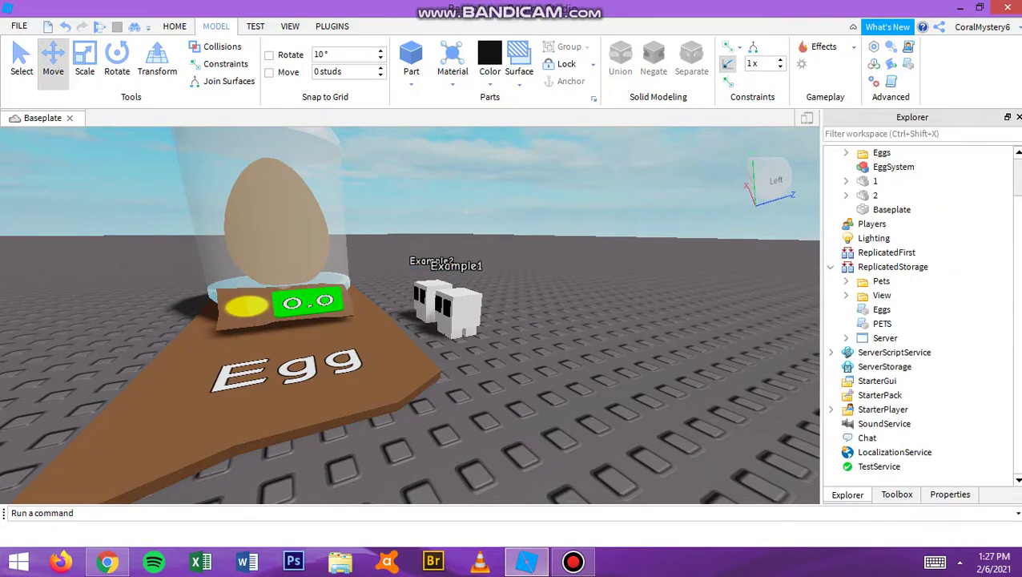
{"action": "left_click", "coordinate": [887, 182]}
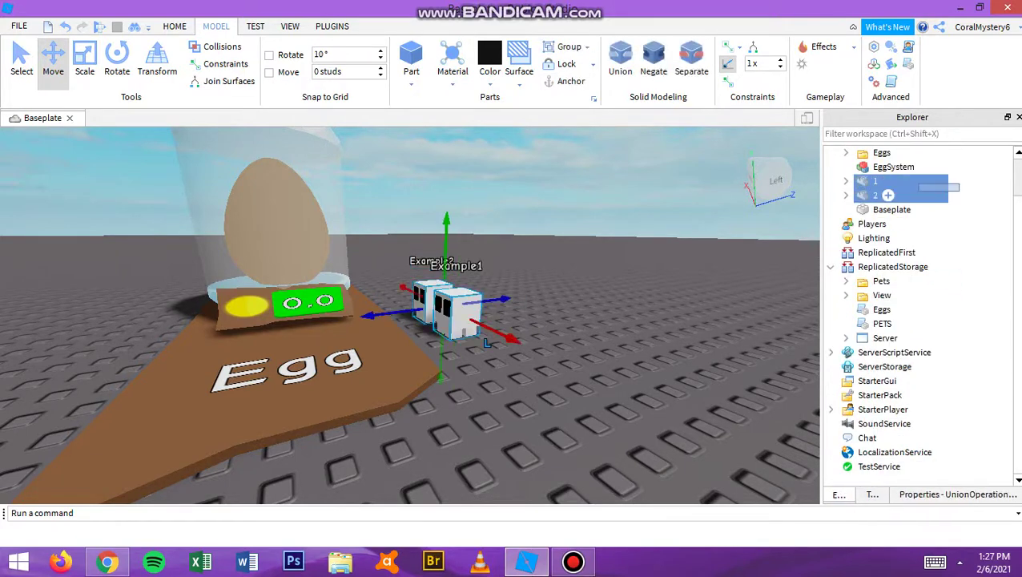
{"action": "right_click", "coordinate": [461, 312]}
{"action": "left_click", "coordinate": [490, 75]}
{"action": "left_click_drag", "start_coordinate": [446, 220], "coordinate": [449, 136]}
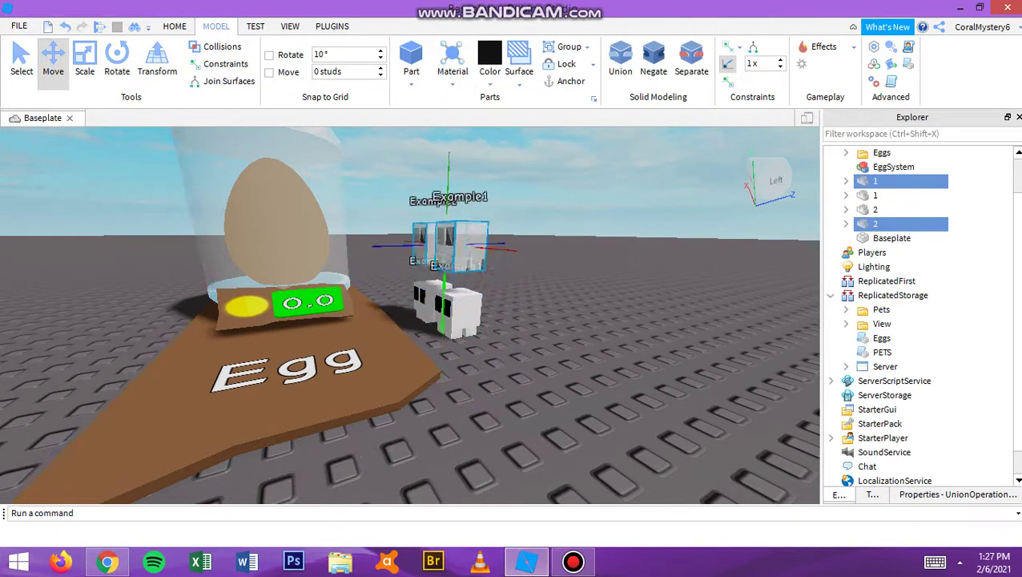
{"action": "left_click", "coordinate": [84, 60]}
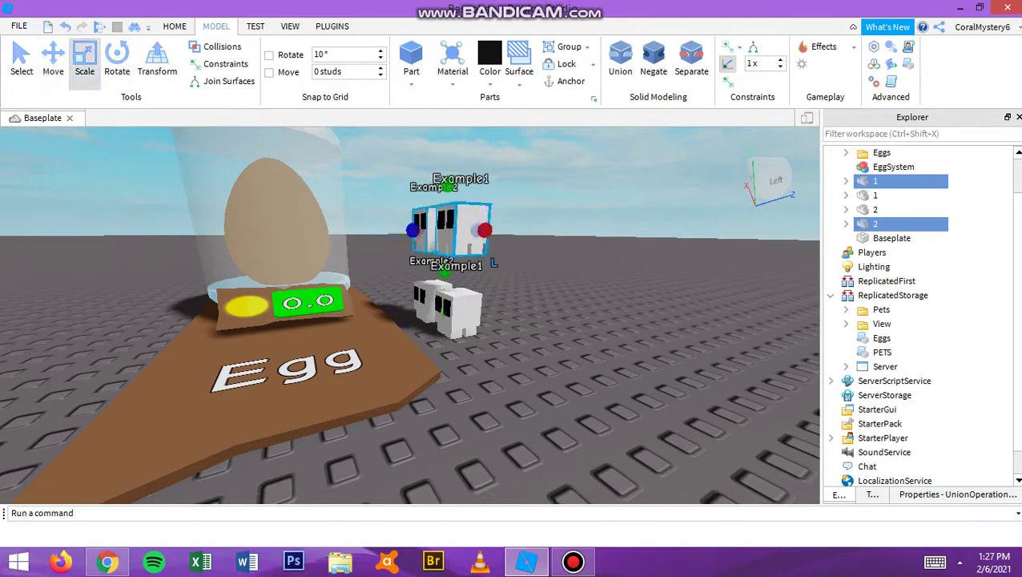
{"action": "left_click_drag", "start_coordinate": [485, 230], "coordinate": [502, 263]}
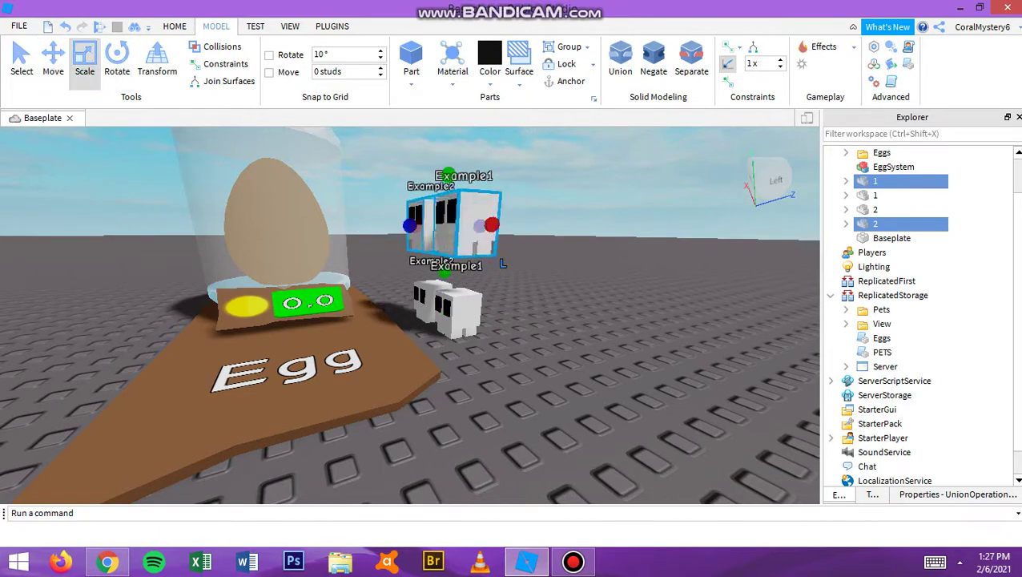
- Delete all scripts, values and name labels inside both enlarged copies
{"action": "left_click", "coordinate": [846, 181]}
{"action": "left_click", "coordinate": [908, 196]}
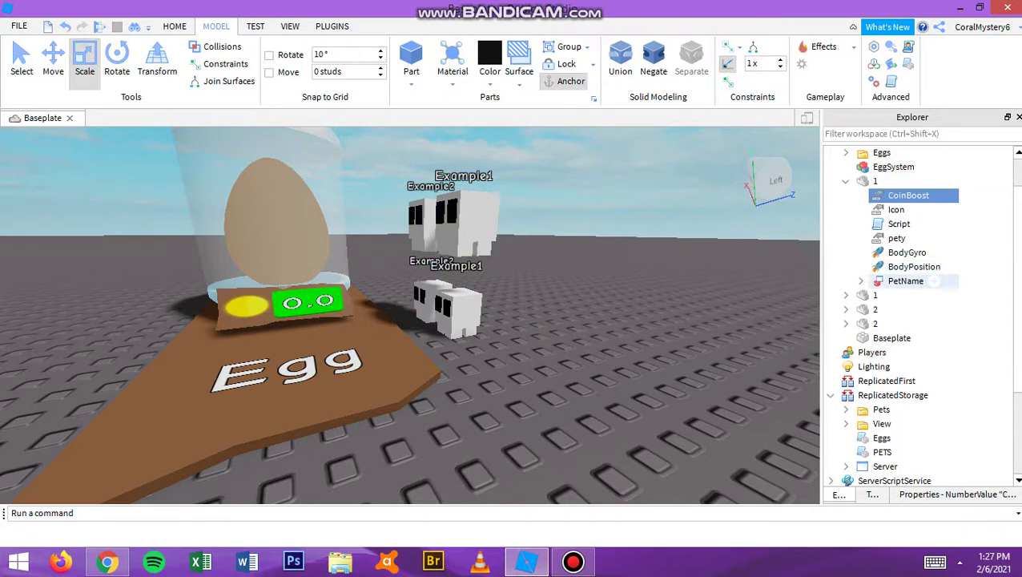
{"action": "left_click", "coordinate": [913, 281], "text": "shift"}
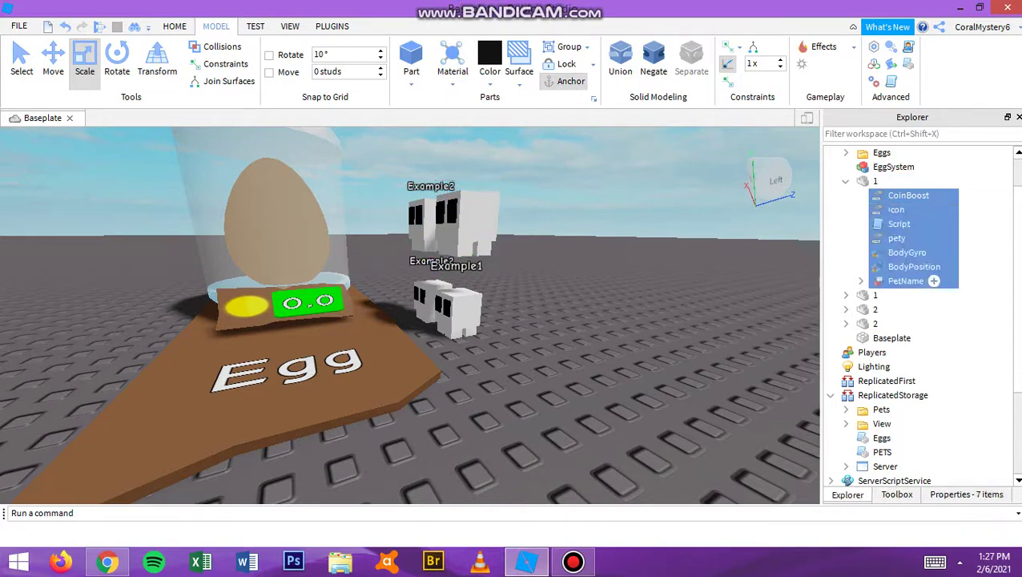
{"action": "key", "text": "Delete"}
{"action": "left_click", "coordinate": [875, 223]}
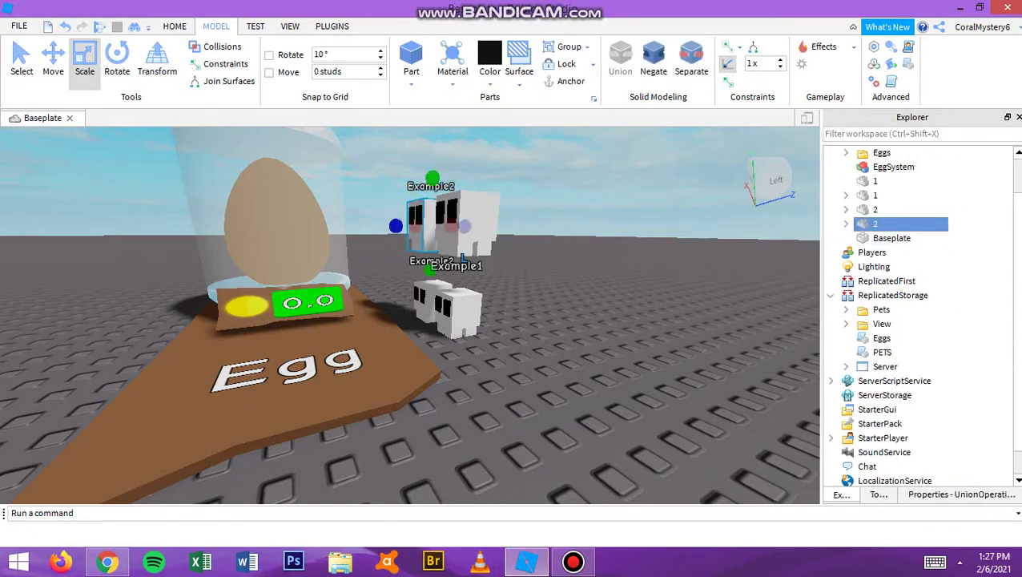
{"action": "left_click", "coordinate": [845, 223]}
{"action": "left_click", "coordinate": [908, 238]}
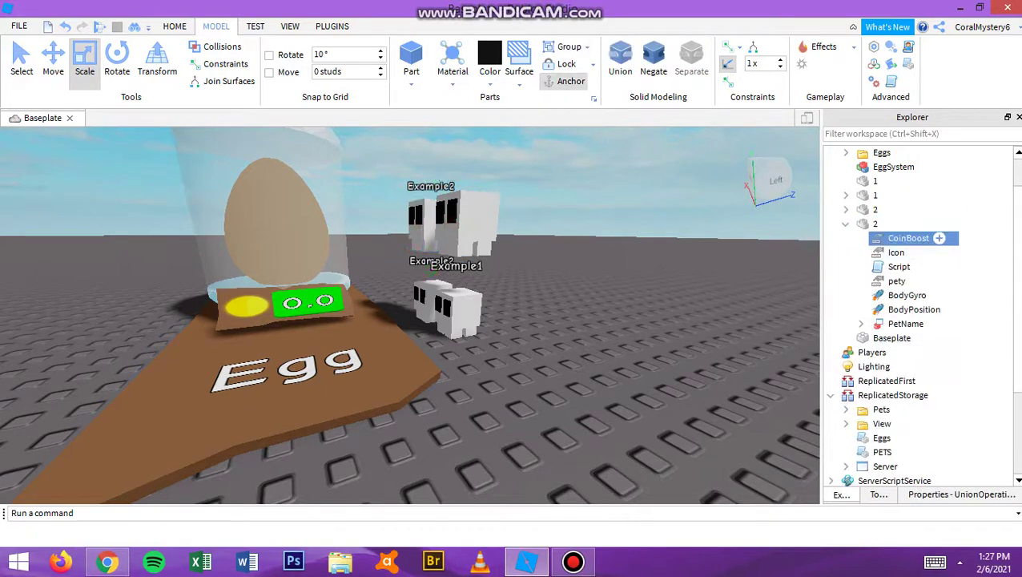
{"action": "left_click", "coordinate": [935, 324], "text": "shift"}
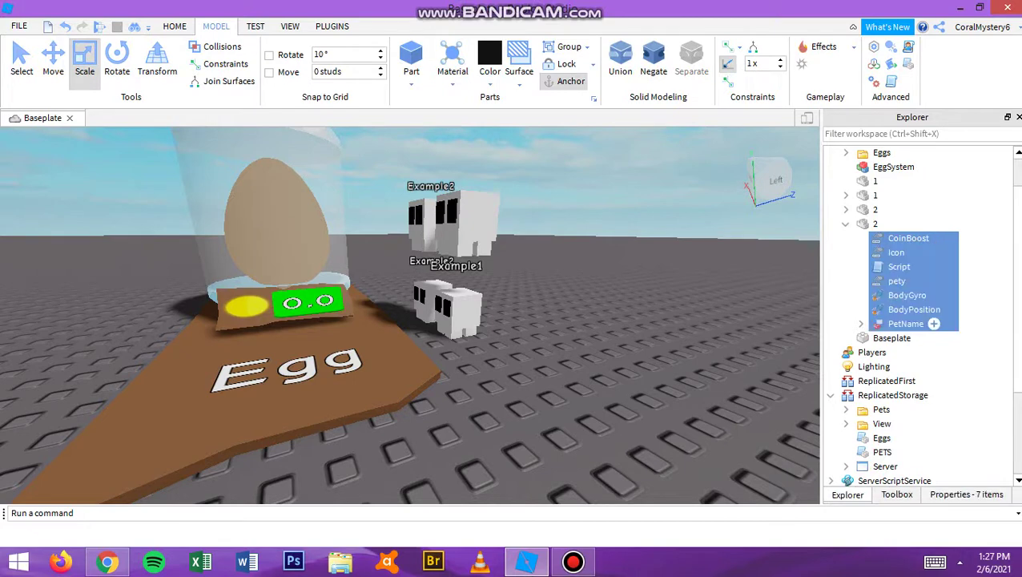
{"action": "key", "text": "Delete"}
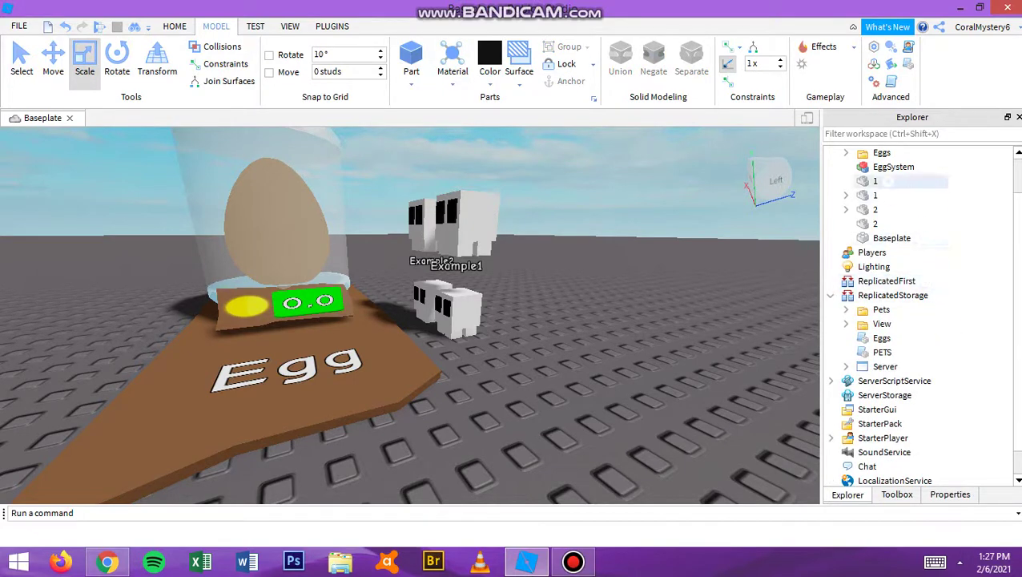
- Move the original labelled pets 1 and 2 into ReplicatedStorage's Pets folder
{"action": "left_click", "coordinate": [889, 196]}
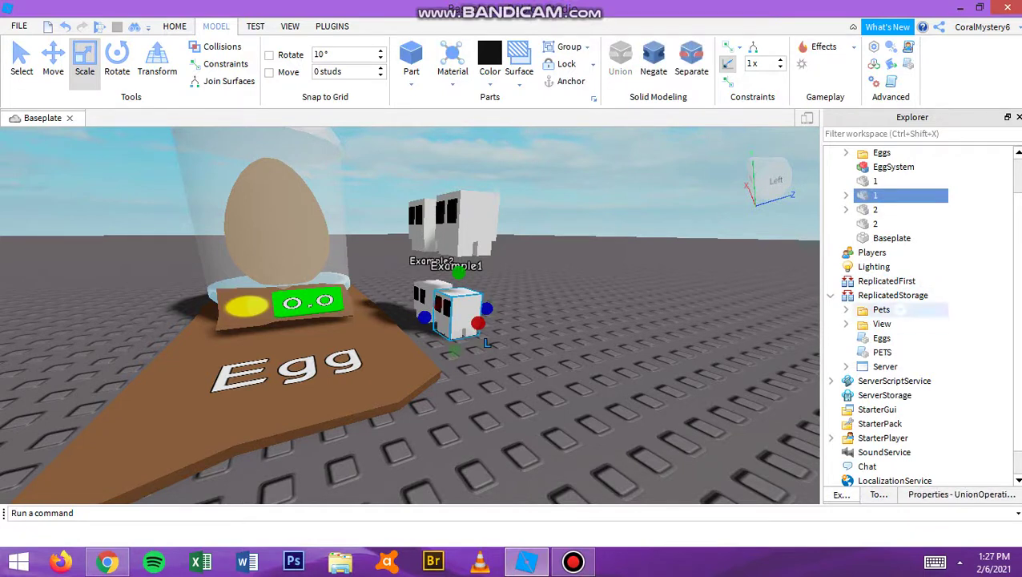
{"action": "left_click_drag", "start_coordinate": [874, 196], "coordinate": [881, 324]}
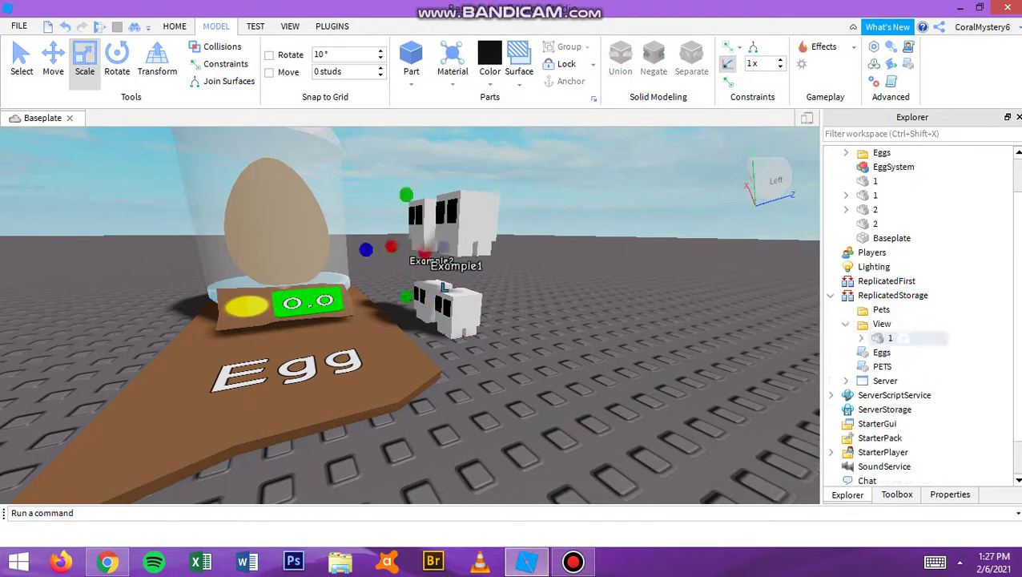
{"action": "key", "text": "ctrl+z"}
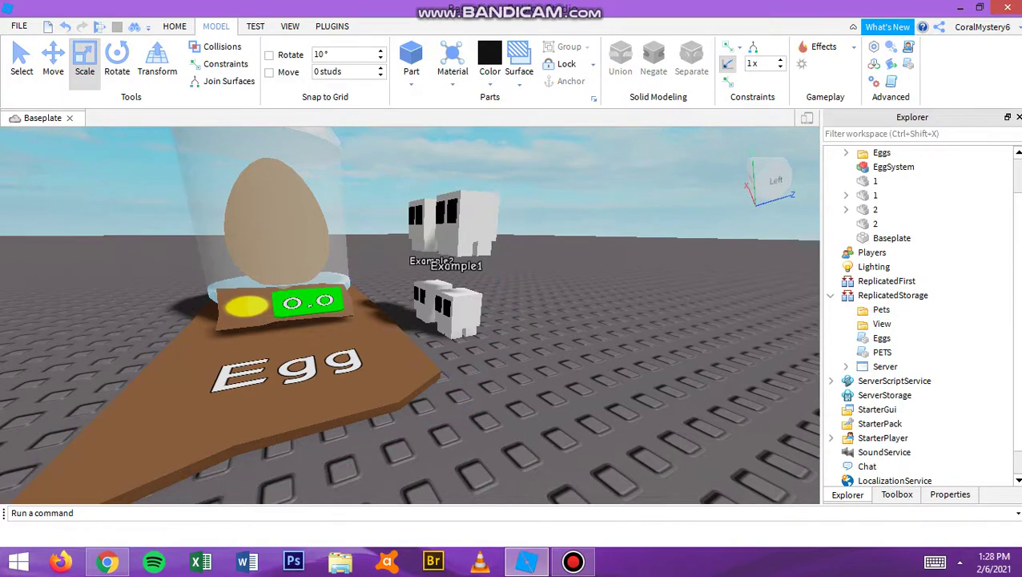
{"action": "left_click", "coordinate": [456, 312]}
{"action": "left_click", "coordinate": [881, 209], "text": "ctrl"}
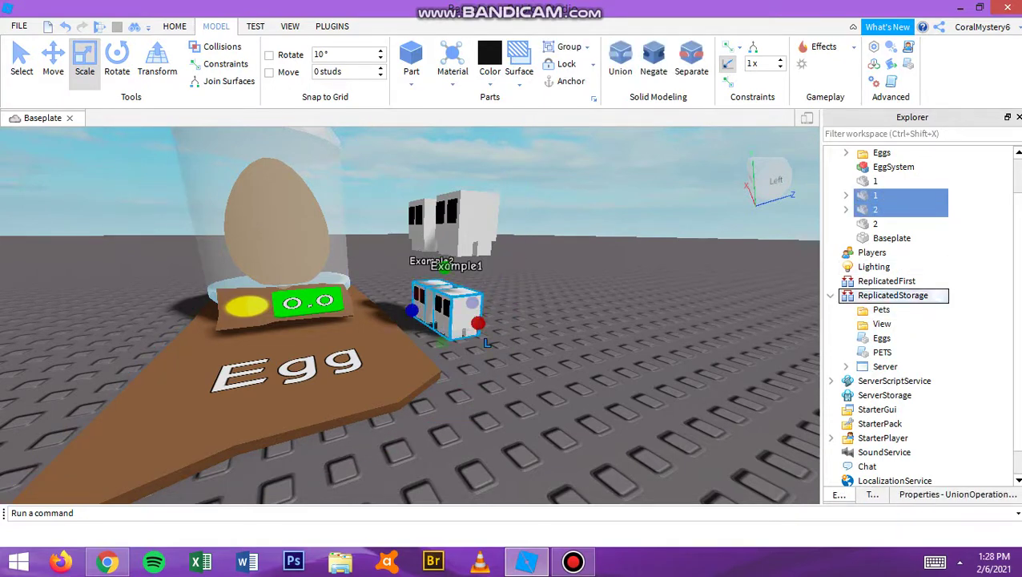
{"action": "left_click_drag", "start_coordinate": [888, 195], "coordinate": [881, 309]}
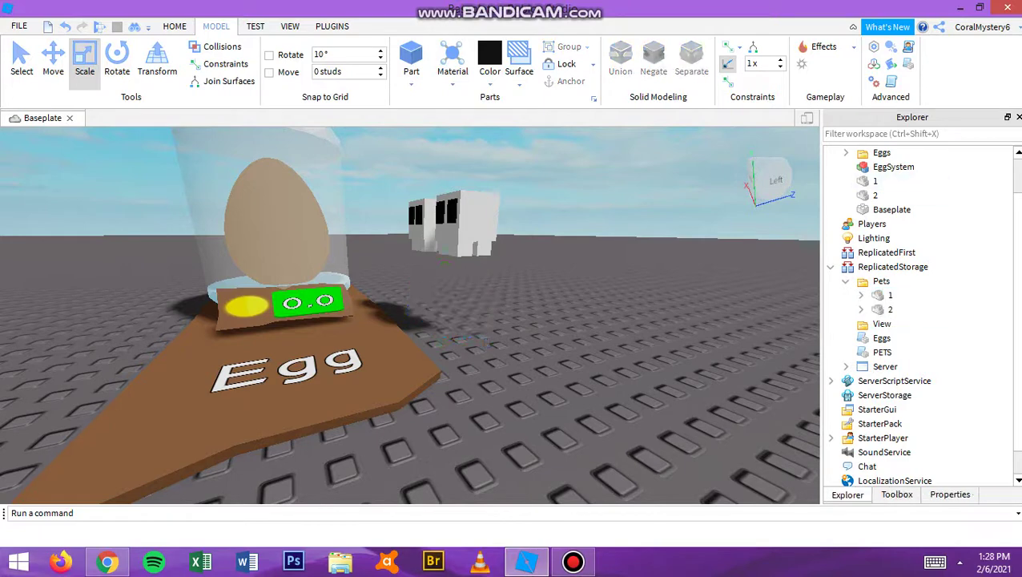
- Move the two enlarged bare copies into ReplicatedStorage's View folder
{"action": "left_click", "coordinate": [877, 181]}
{"action": "left_click", "coordinate": [877, 195], "text": "shift"}
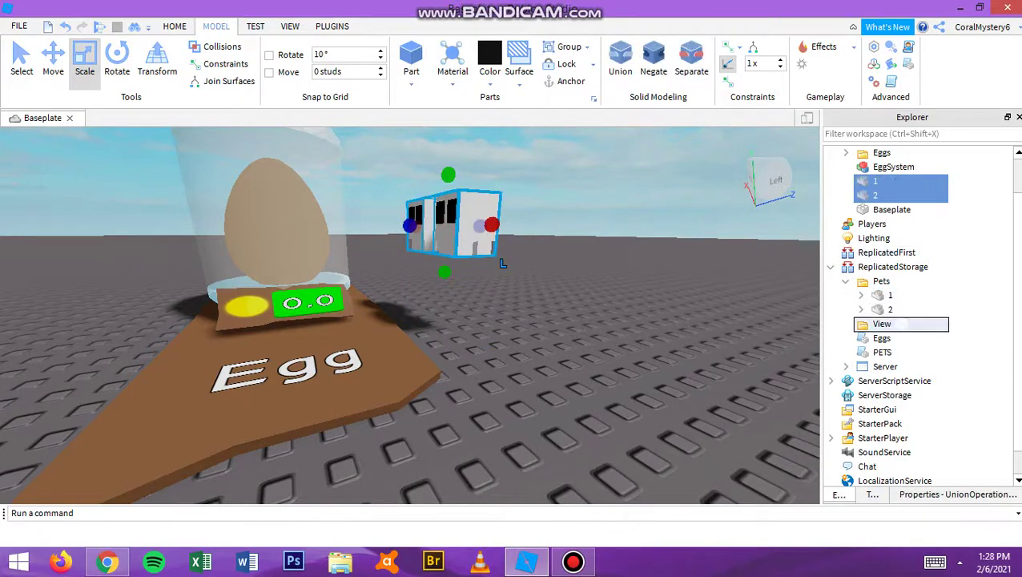
{"action": "left_click_drag", "start_coordinate": [887, 181], "coordinate": [881, 323]}
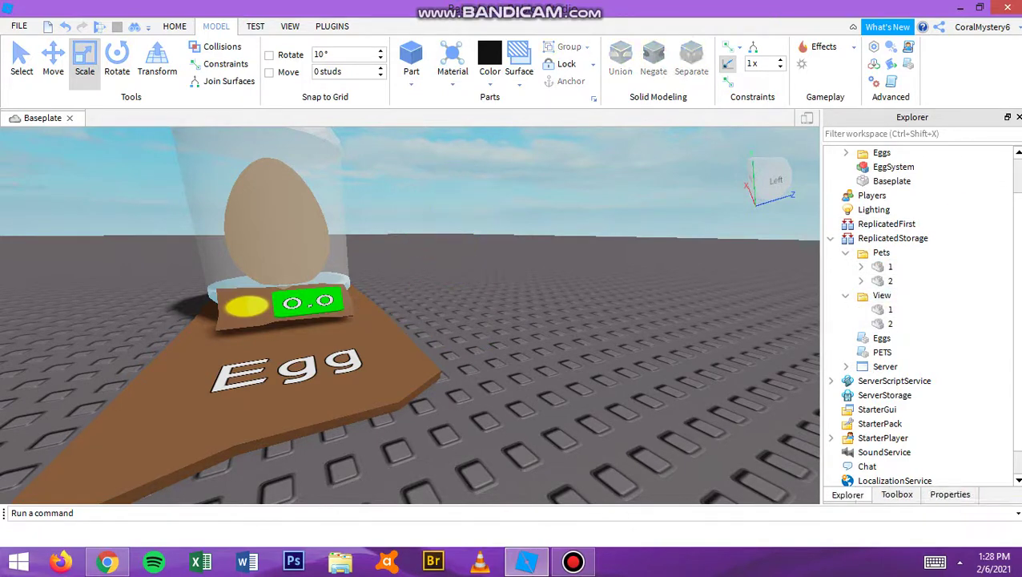
{"action": "left_click", "coordinate": [845, 295]}
{"action": "left_click", "coordinate": [845, 252]}
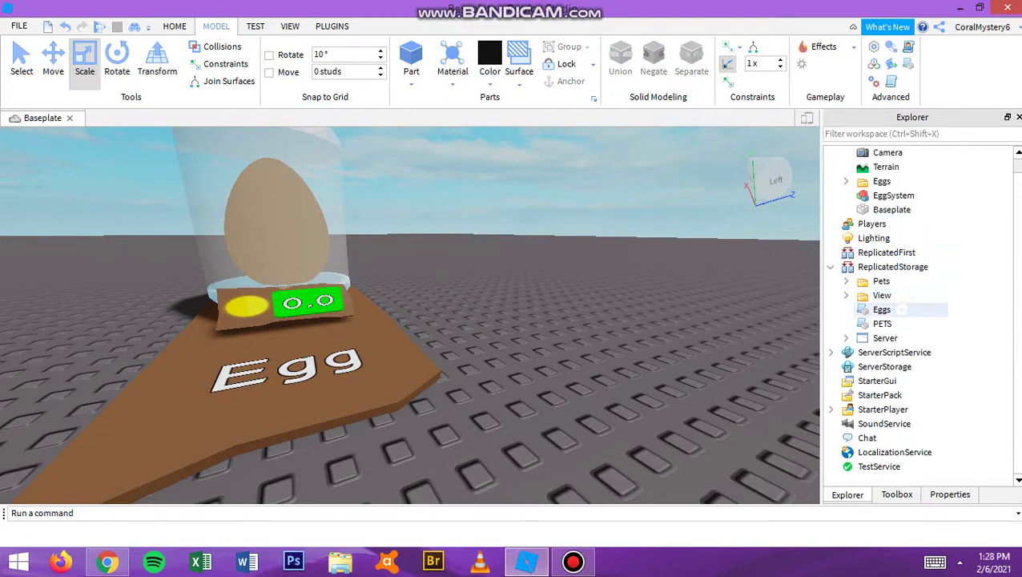
- In the PETS module, rename the first pet entry from Kitty to Example1
{"action": "double_click", "coordinate": [882, 324]}
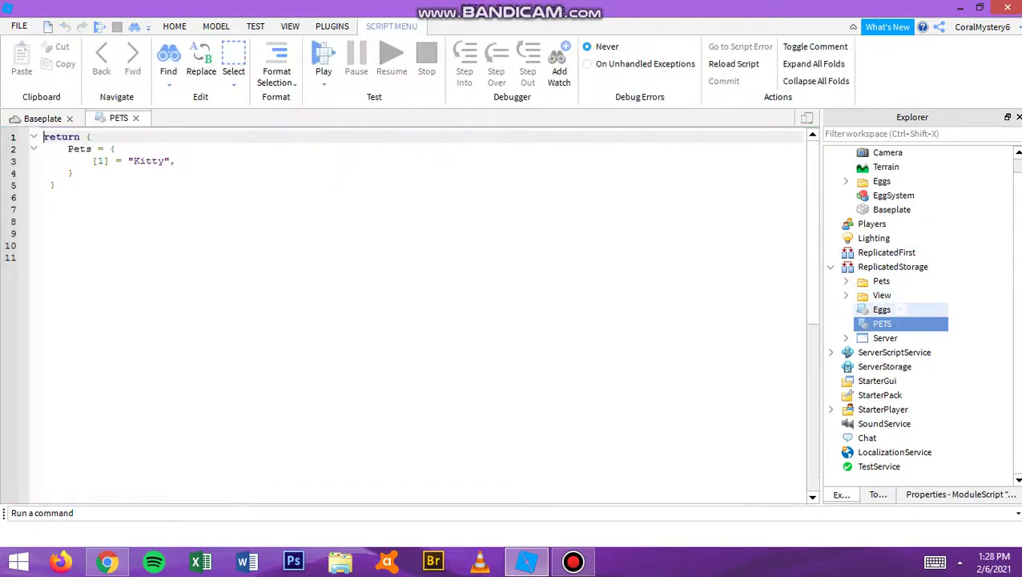
{"action": "double_click", "coordinate": [148, 160]}
{"action": "key", "text": "BackSpace"}
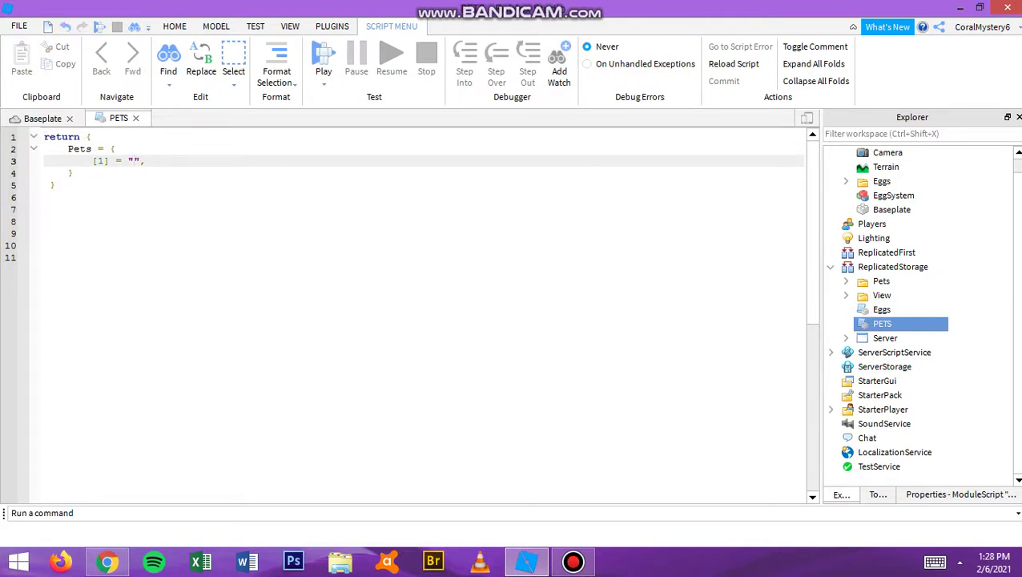
{"action": "type", "text": "Example1"}
- Duplicate the first entry on line 4 as [2] = "Example2"
{"action": "left_click", "coordinate": [44, 172]}
{"action": "key", "text": "Return"}
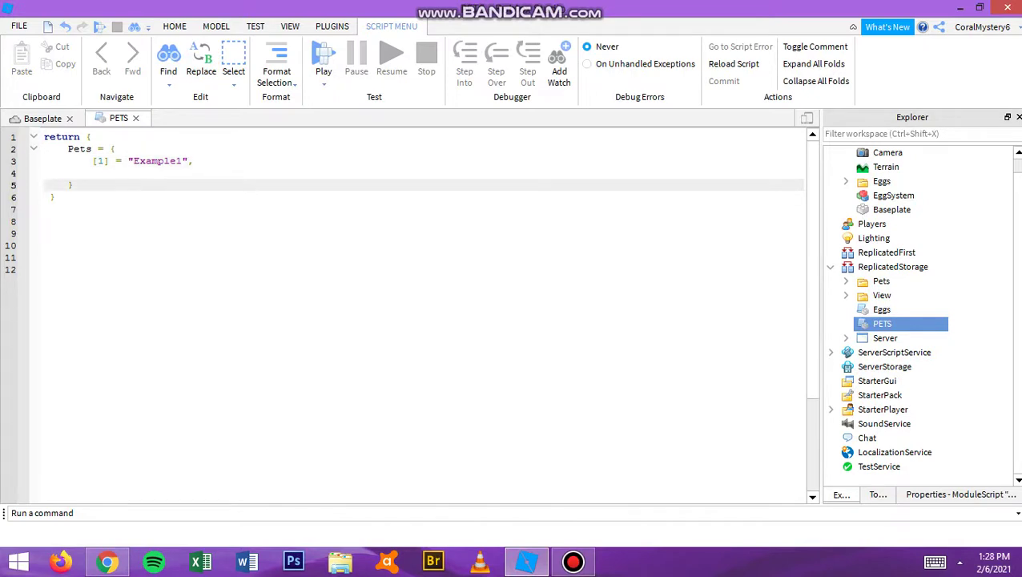
{"action": "left_click_drag", "start_coordinate": [93, 160], "coordinate": [194, 160]}
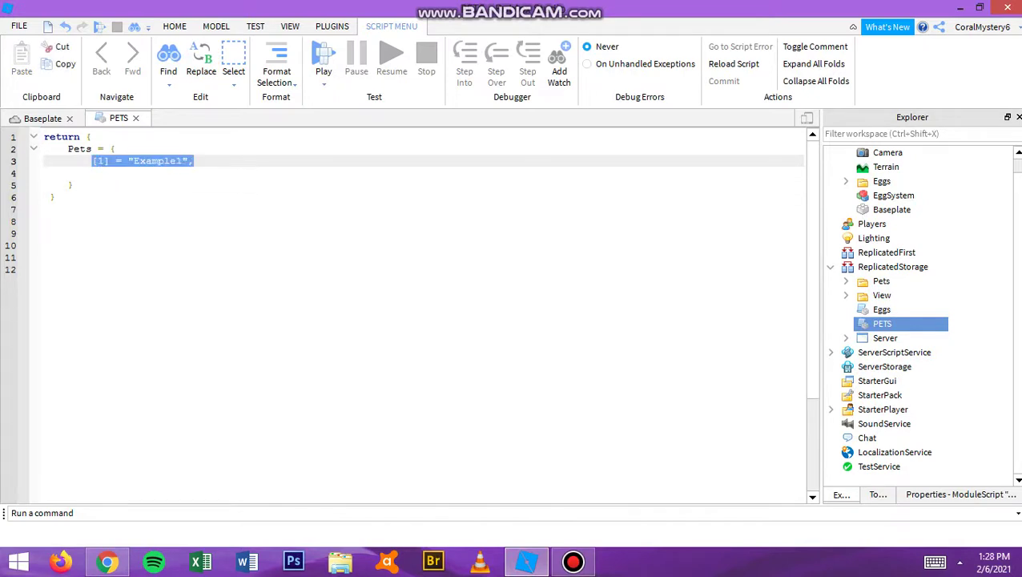
{"action": "right_click", "coordinate": [176, 159]}
{"action": "left_click", "coordinate": [200, 226]}
{"action": "key", "text": "Down"}
{"action": "right_click", "coordinate": [91, 173]}
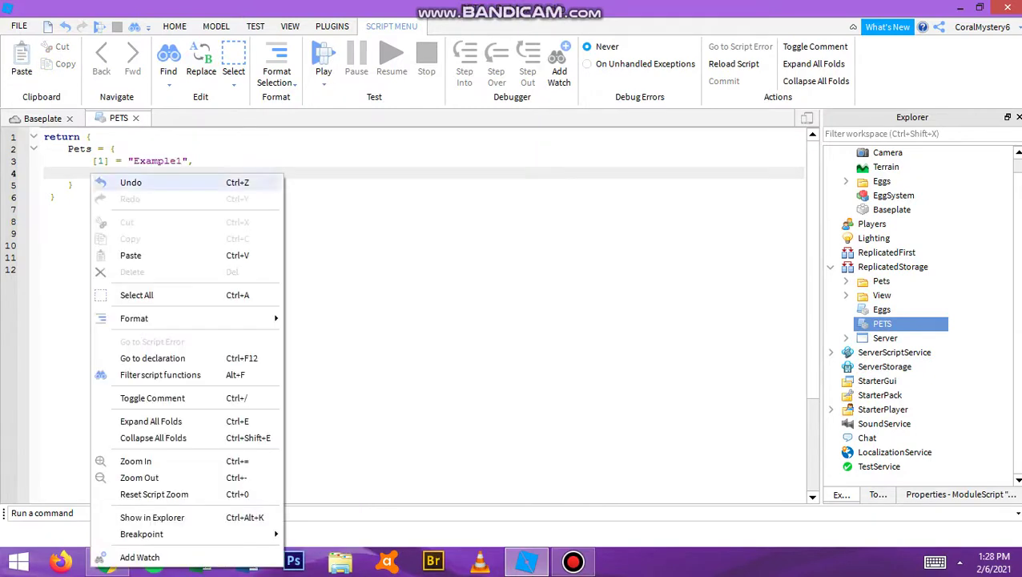
{"action": "left_click", "coordinate": [121, 271]}
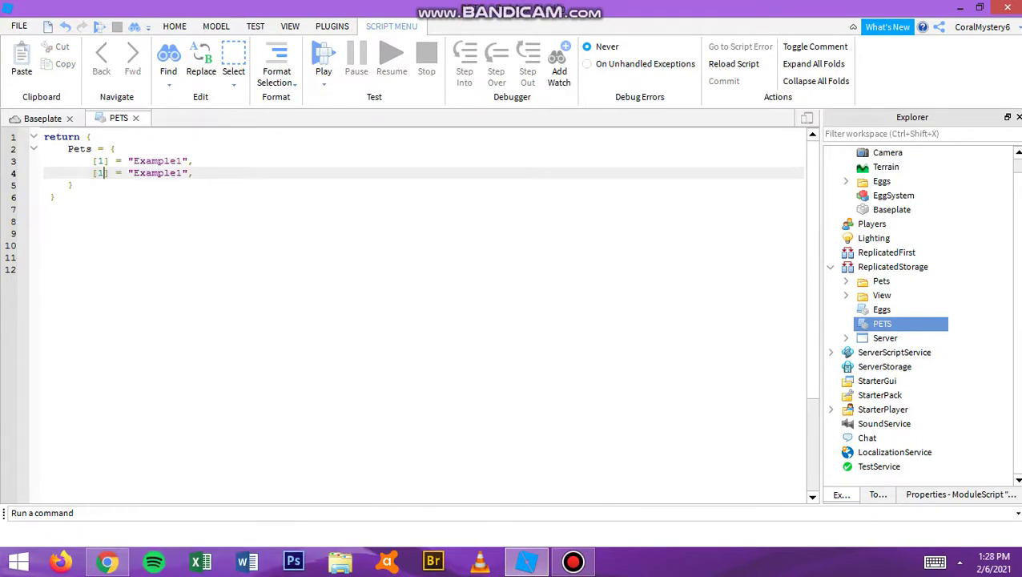
{"action": "key", "text": "BackSpace"}
{"action": "type", "text": "2"}
{"action": "key", "text": "BackSpace"}
{"action": "type", "text": "2"}
- Close the PETS script and launch a playtest from the Home tab
{"action": "left_click", "coordinate": [135, 118]}
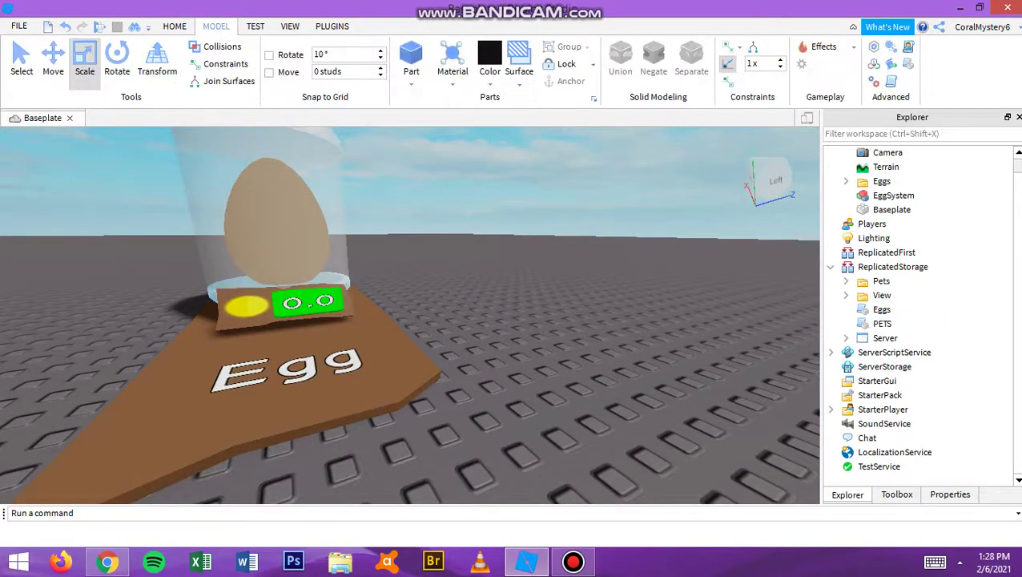
{"action": "left_click", "coordinate": [175, 26]}
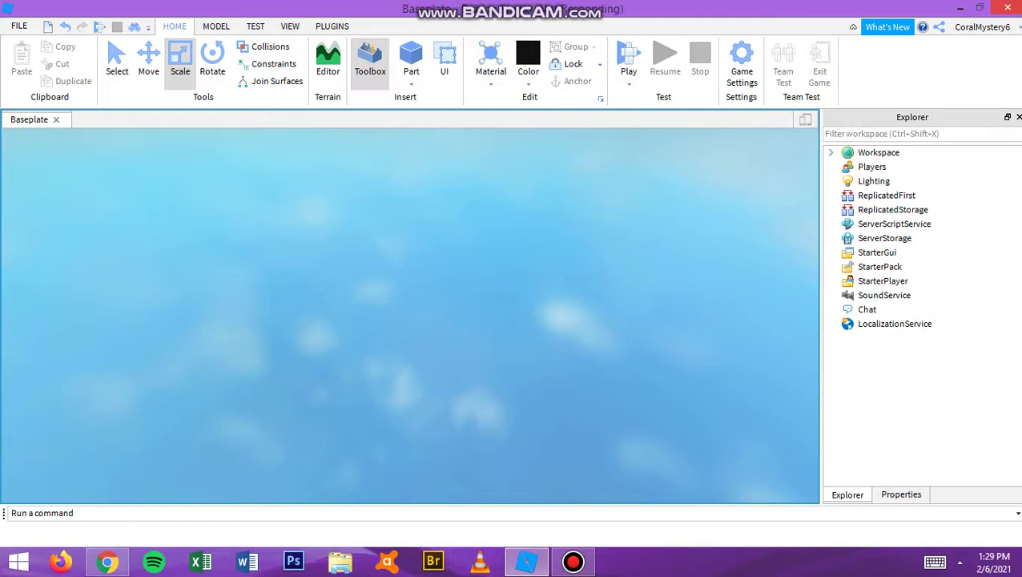
{"action": "left_click", "coordinate": [573, 561]}
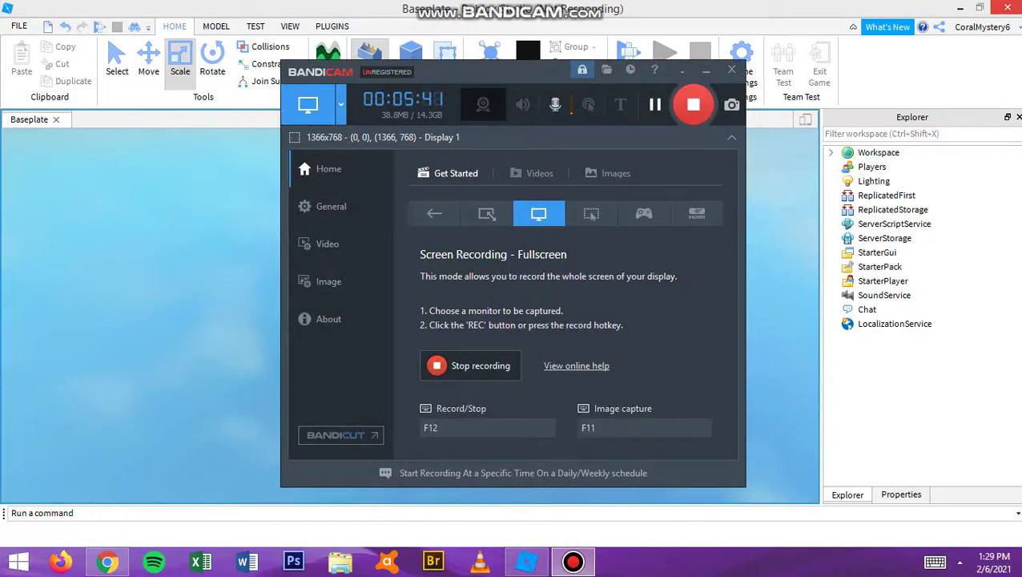
- Walk the avatar across the baseplate to the Common Egg stand
{"action": "left_click", "coordinate": [654, 103]}
{"action": "key", "text": "a"}
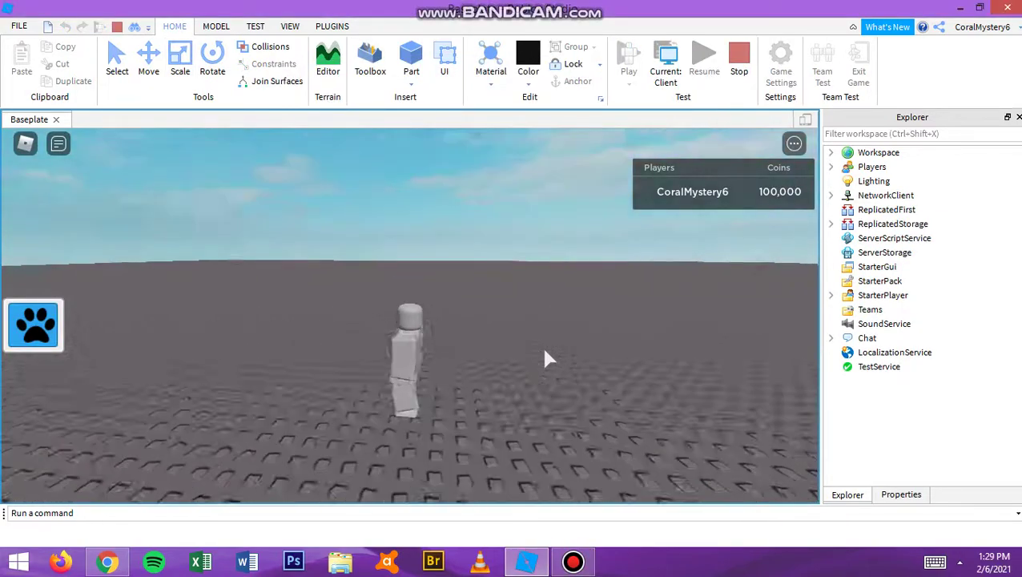
{"action": "key", "text": "a"}
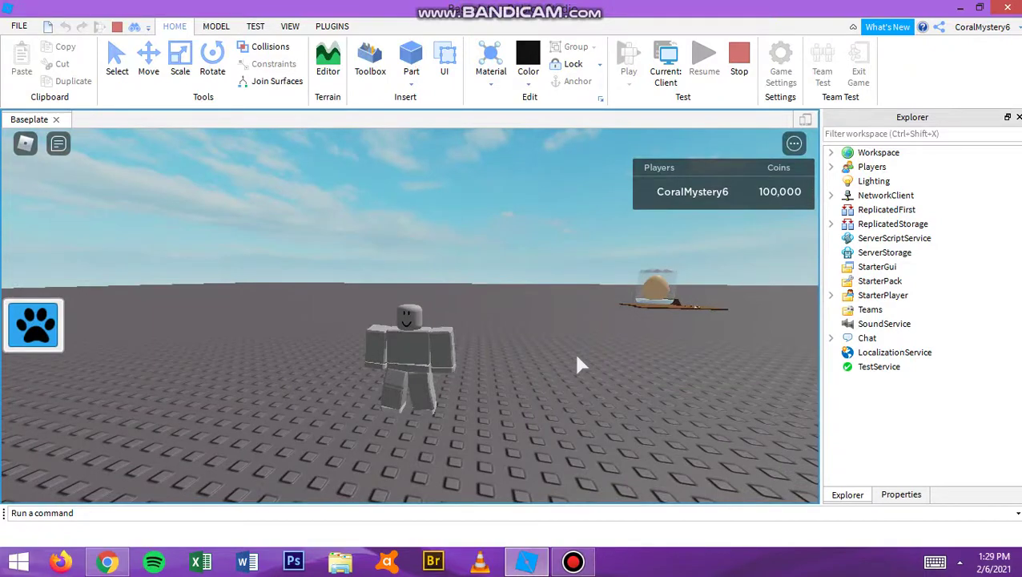
{"action": "key", "text": "w"}
{"action": "key", "text": "d"}
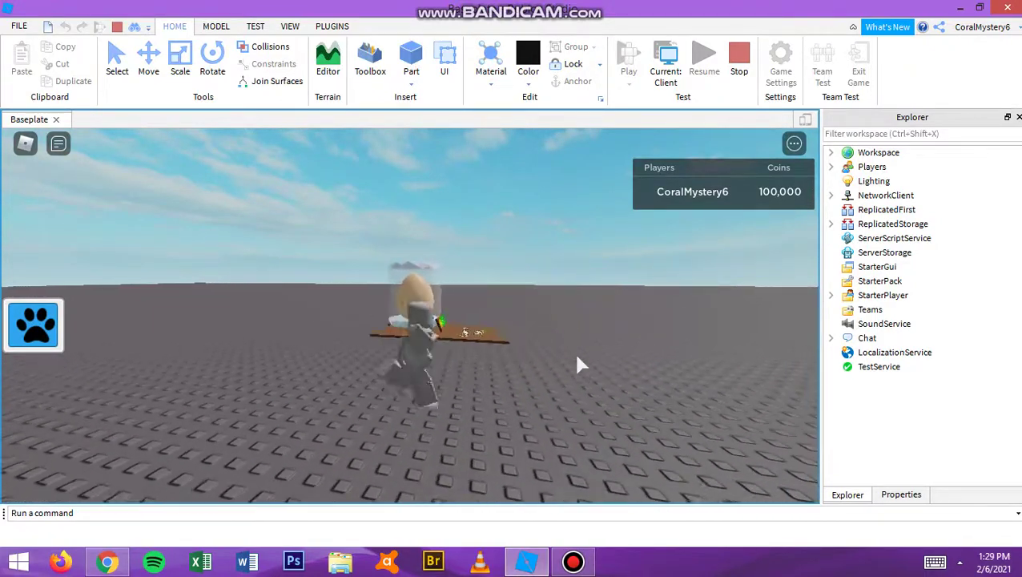
{"action": "key", "text": "s"}
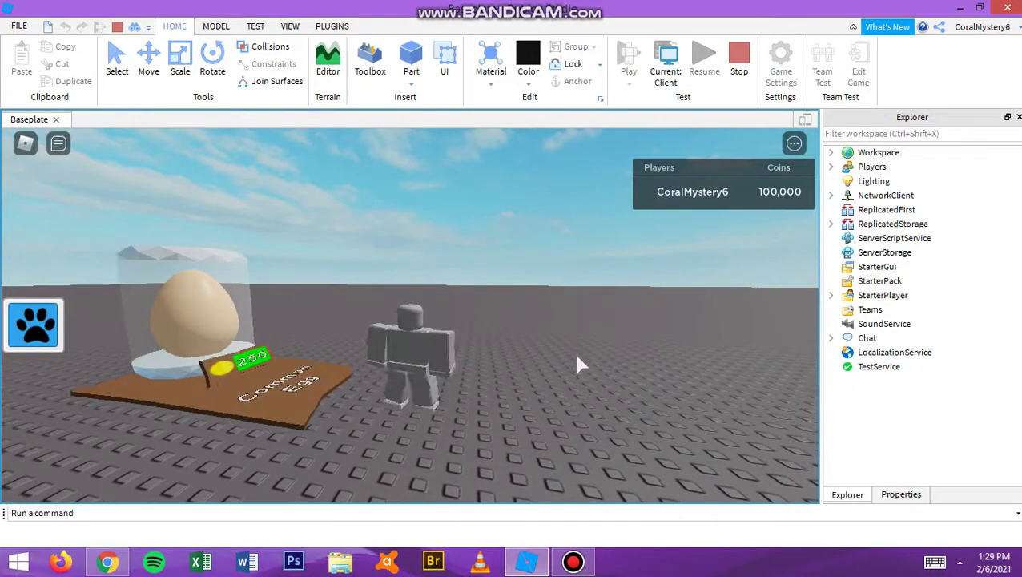
- Hatch a Common Egg for 250 coins and equip the new Example1 pet
{"action": "left_click", "coordinate": [249, 360]}
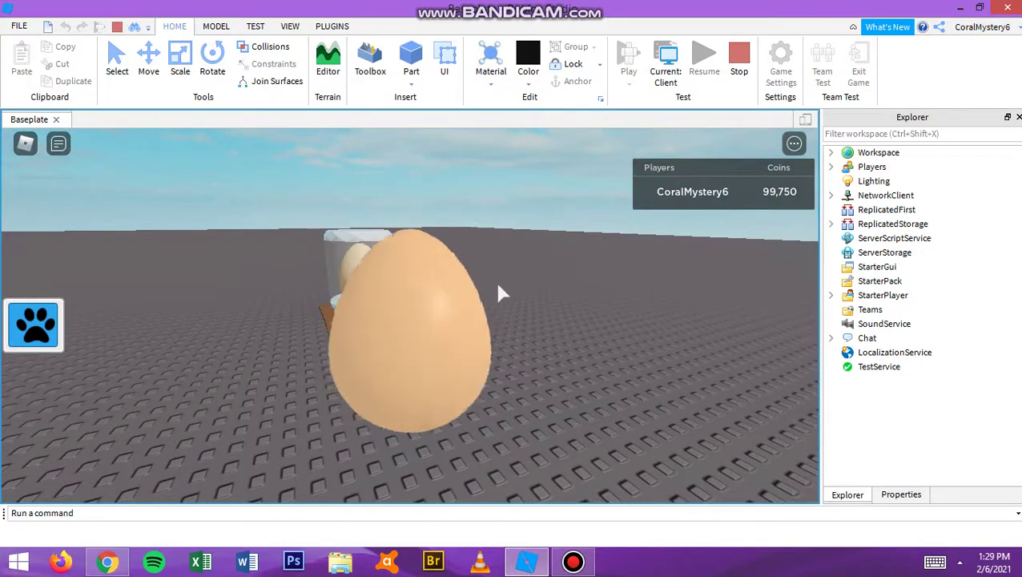
{"action": "left_click", "coordinate": [39, 330]}
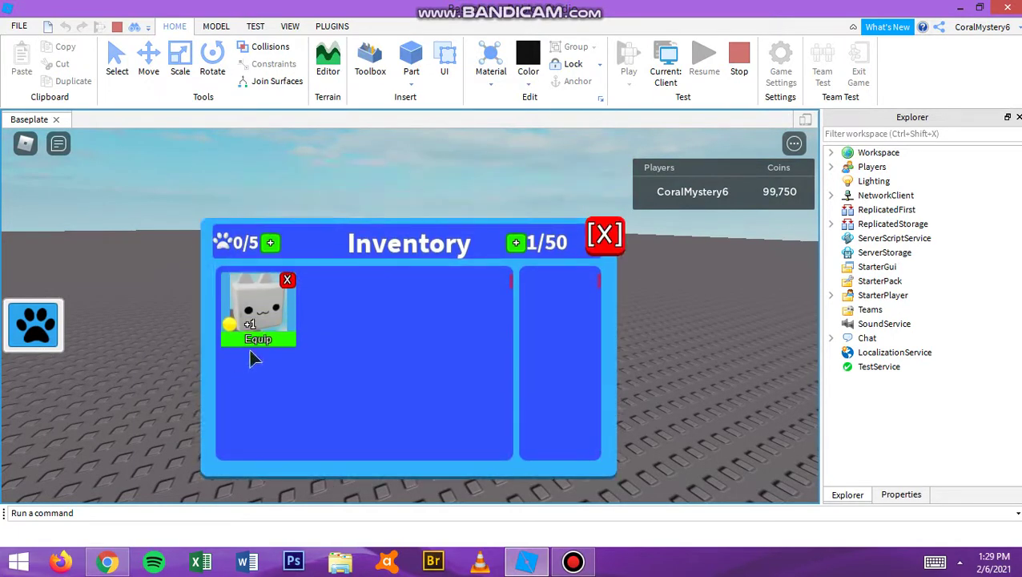
{"action": "left_click", "coordinate": [261, 338]}
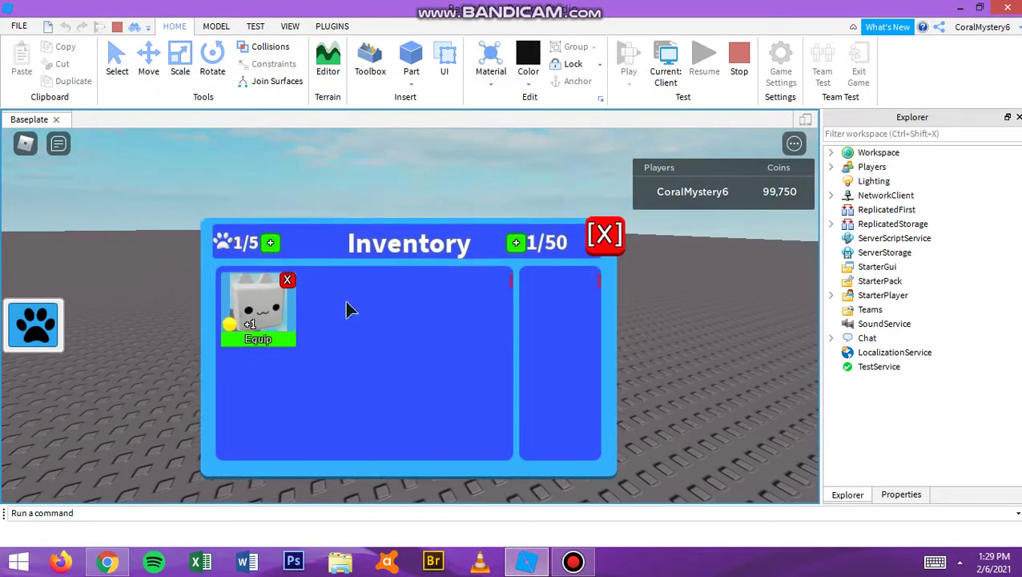
{"action": "left_click", "coordinate": [595, 237]}
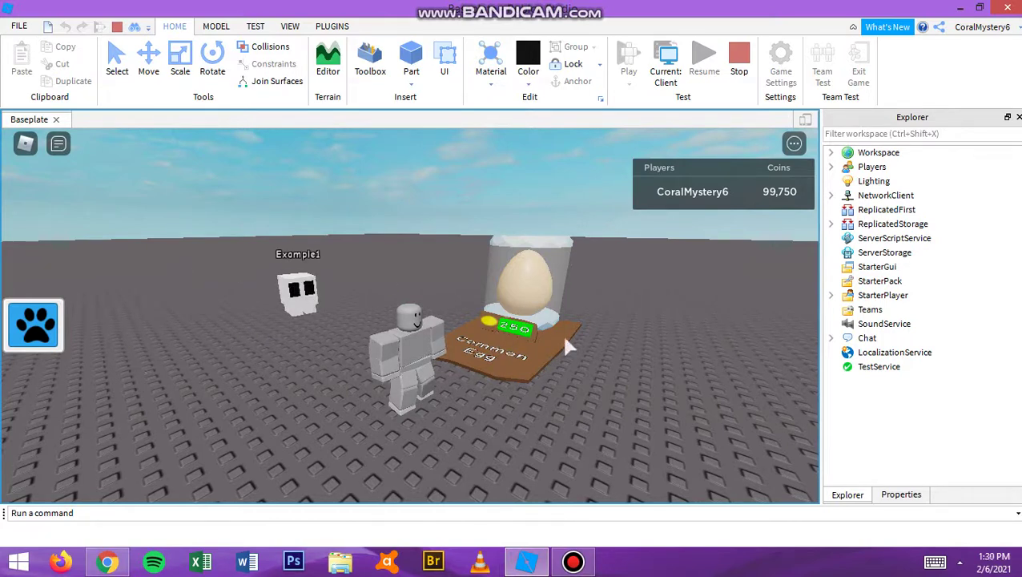
- Hatch a second Common Egg, equip it, and confirm both pets are equipped
{"action": "left_click", "coordinate": [524, 325]}
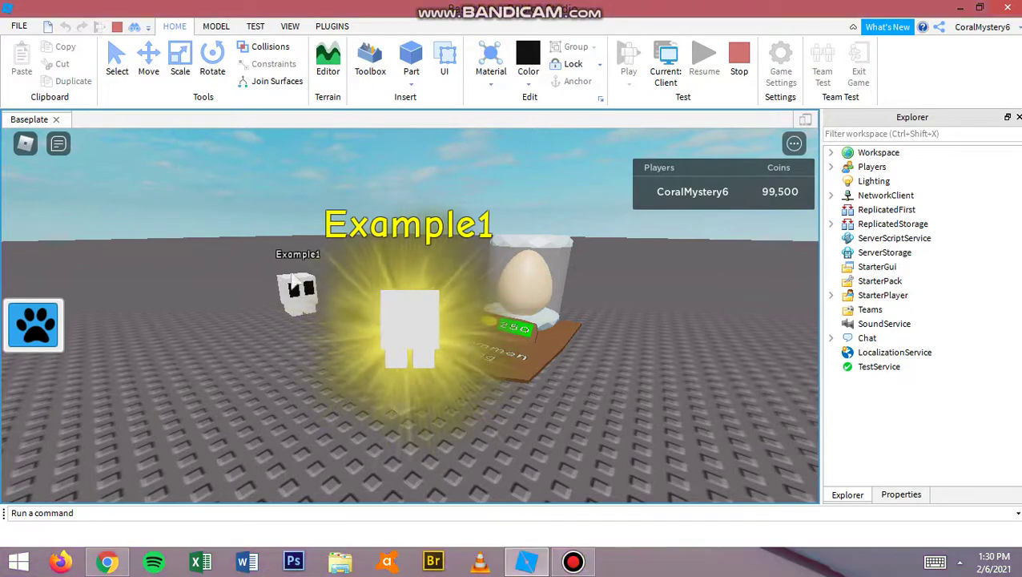
{"action": "left_click", "coordinate": [36, 334]}
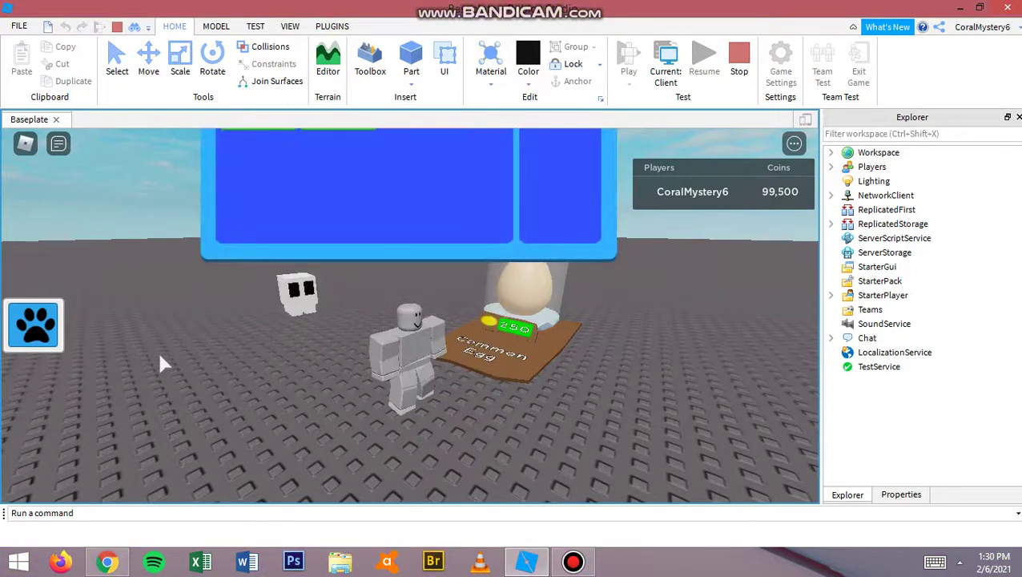
{"action": "left_click", "coordinate": [324, 340]}
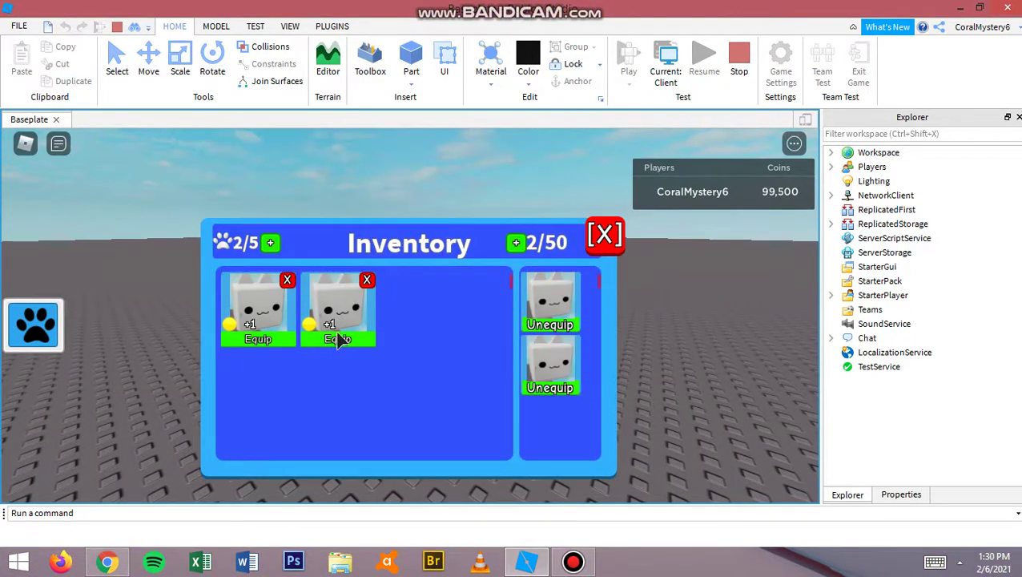
{"action": "left_click", "coordinate": [615, 234]}
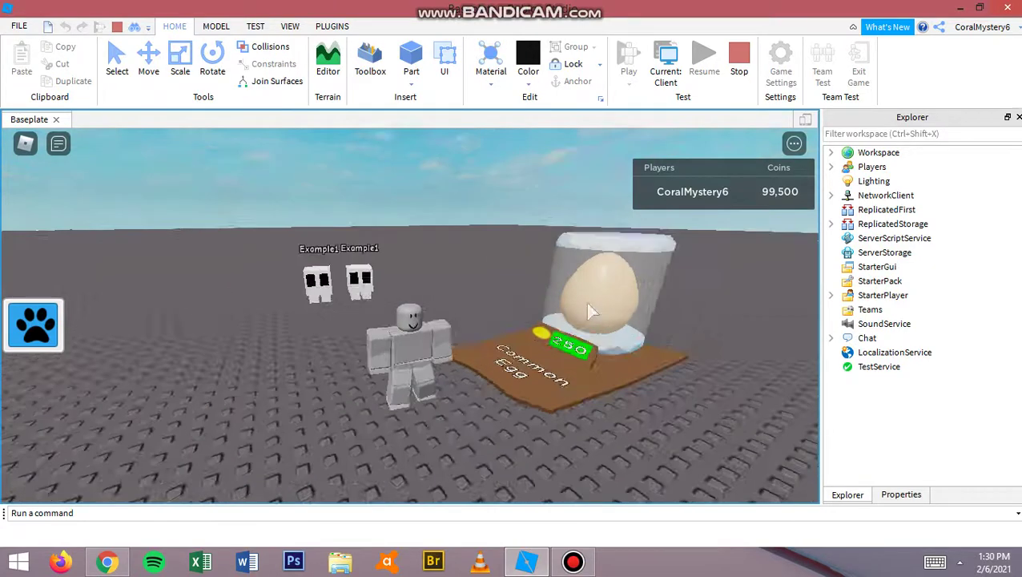
{"action": "right_click_drag", "start_coordinate": [586, 302], "coordinate": [512, 299]}
{"action": "left_click", "coordinate": [32, 325]}
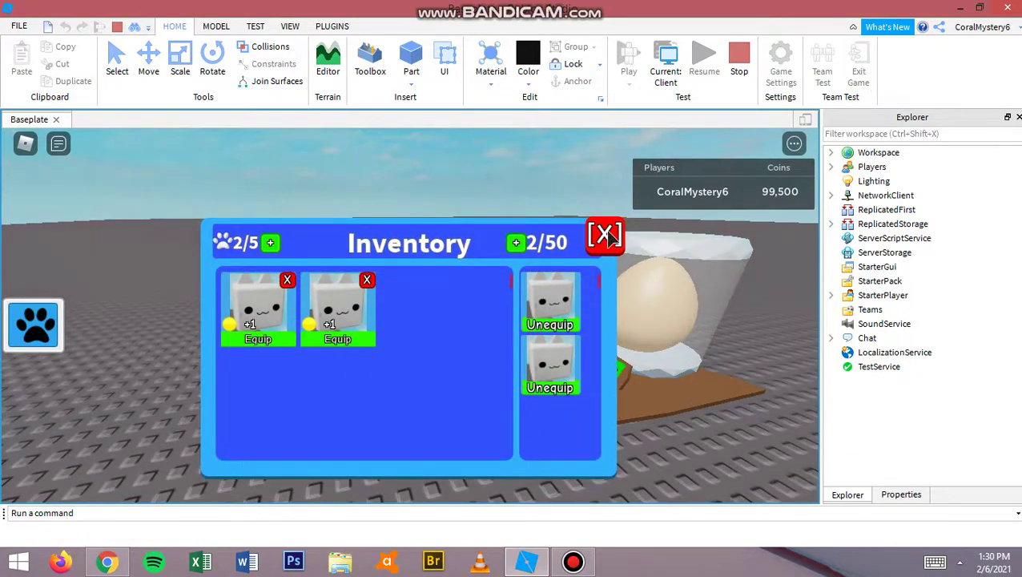
{"action": "left_click", "coordinate": [606, 235]}
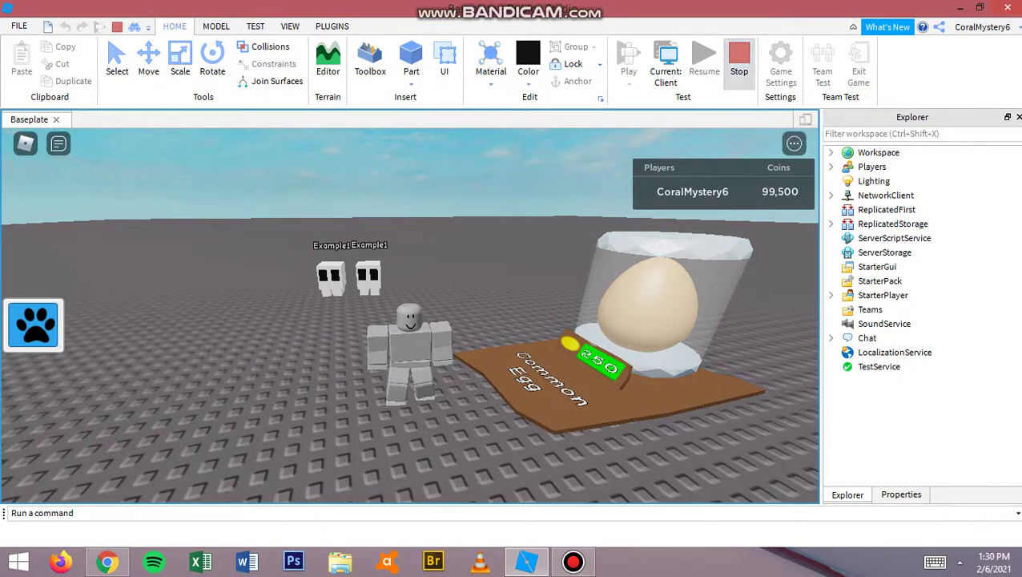
- Stop the playtest and expand the Pets folder to inspect pets 1 and 2
{"action": "key", "text": "shift+F5"}
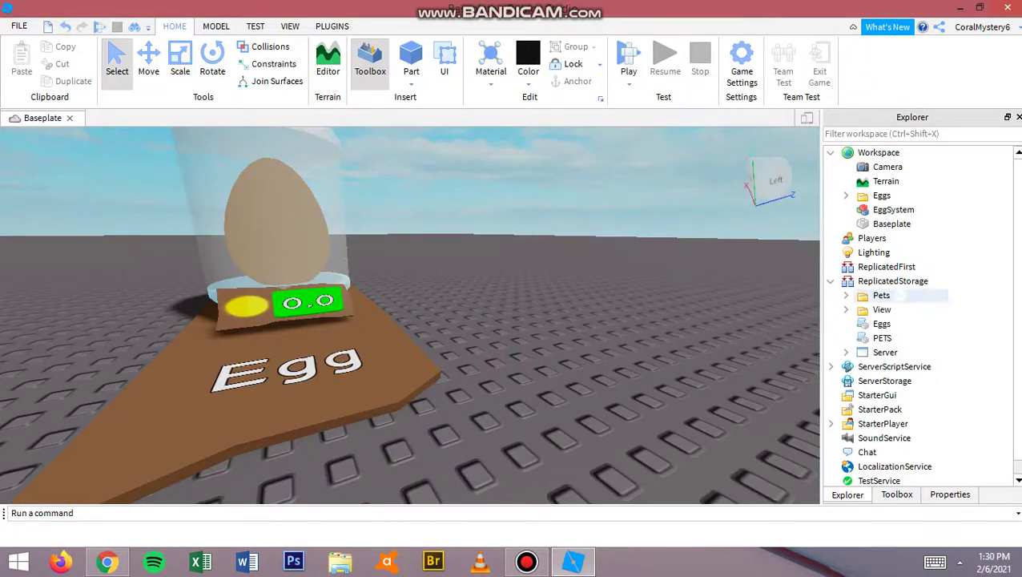
{"action": "left_click", "coordinate": [846, 295]}
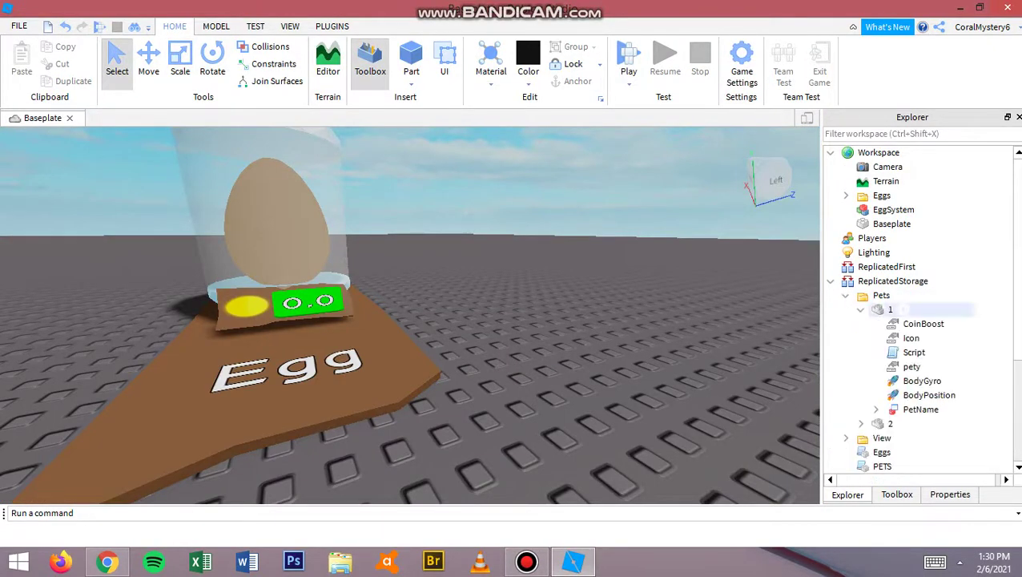
{"action": "left_click", "coordinate": [912, 337]}
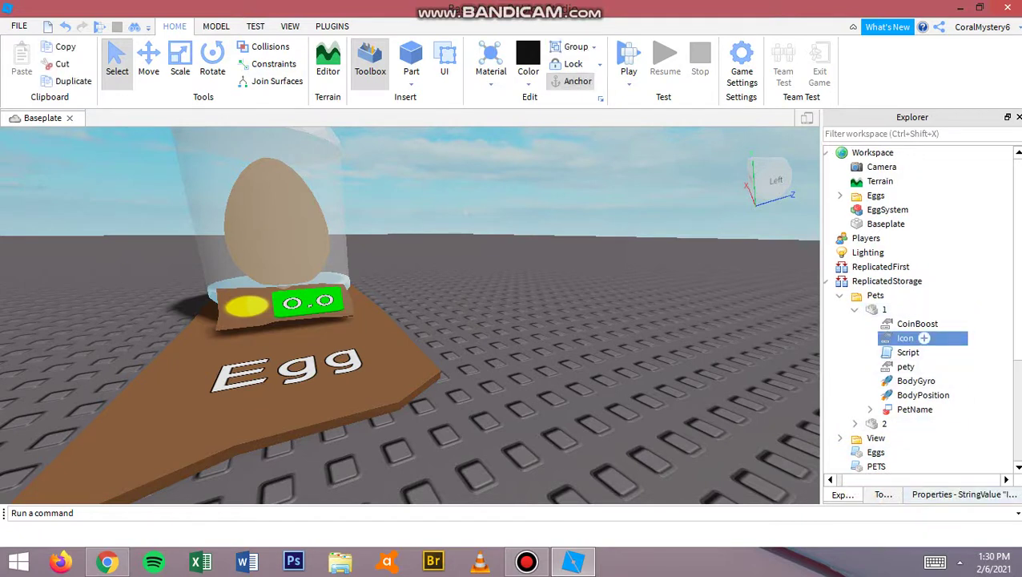
{"action": "left_click", "coordinate": [913, 337], "text": "ctrl"}
{"action": "left_click", "coordinate": [855, 310]}
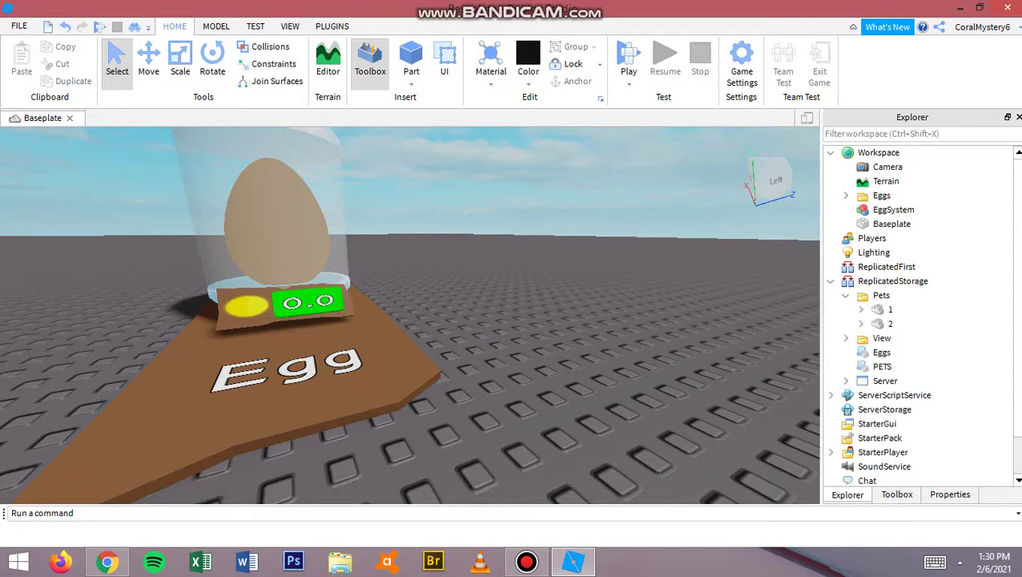
- Delete pet 2's Icon value and collapse the Pets and ReplicatedStorage folders
{"action": "left_click", "coordinate": [861, 324]}
{"action": "left_click", "coordinate": [911, 352]}
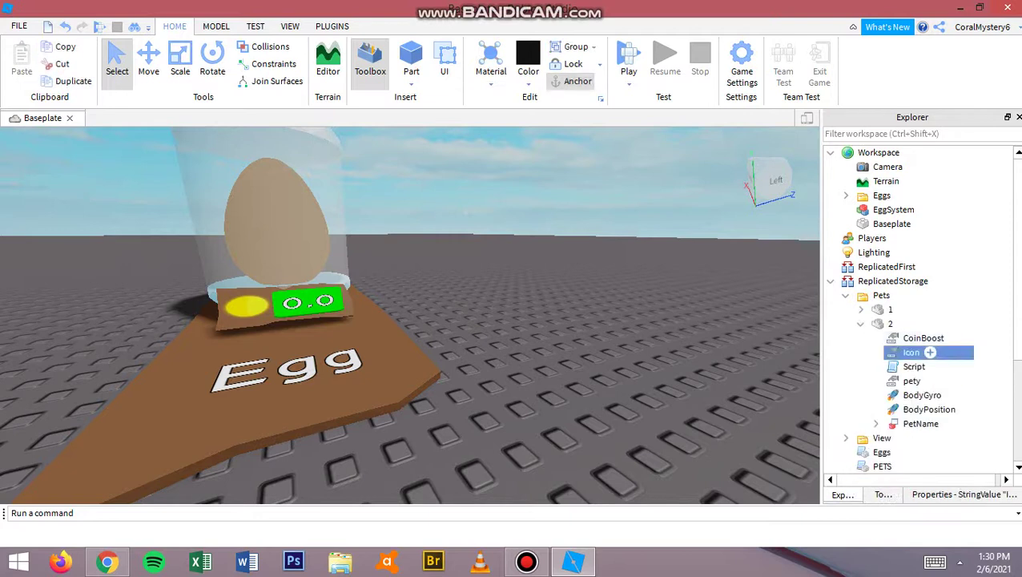
{"action": "key", "text": "Delete"}
{"action": "left_click", "coordinate": [861, 324]}
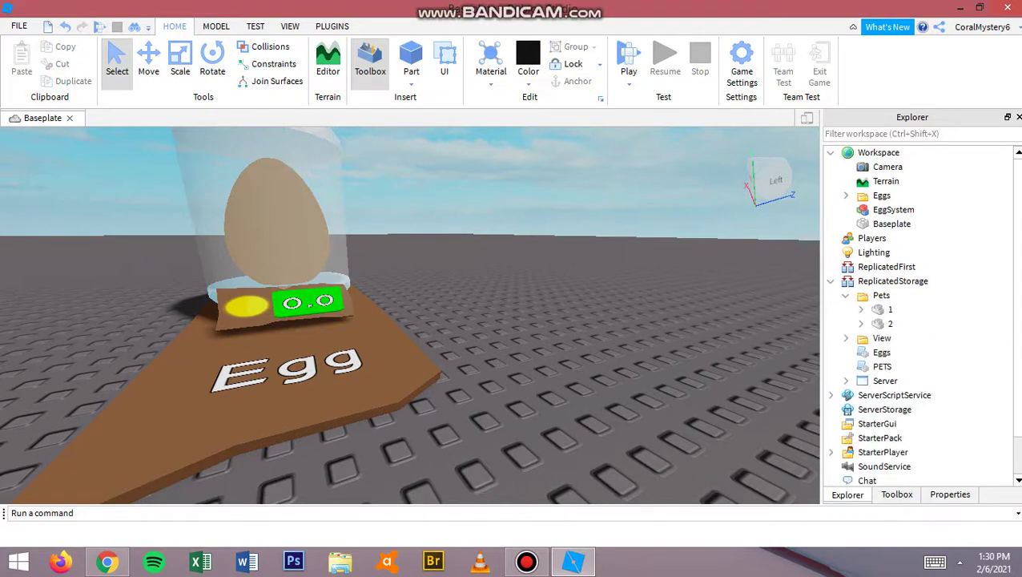
{"action": "left_click", "coordinate": [846, 295]}
{"action": "left_click", "coordinate": [831, 280]}
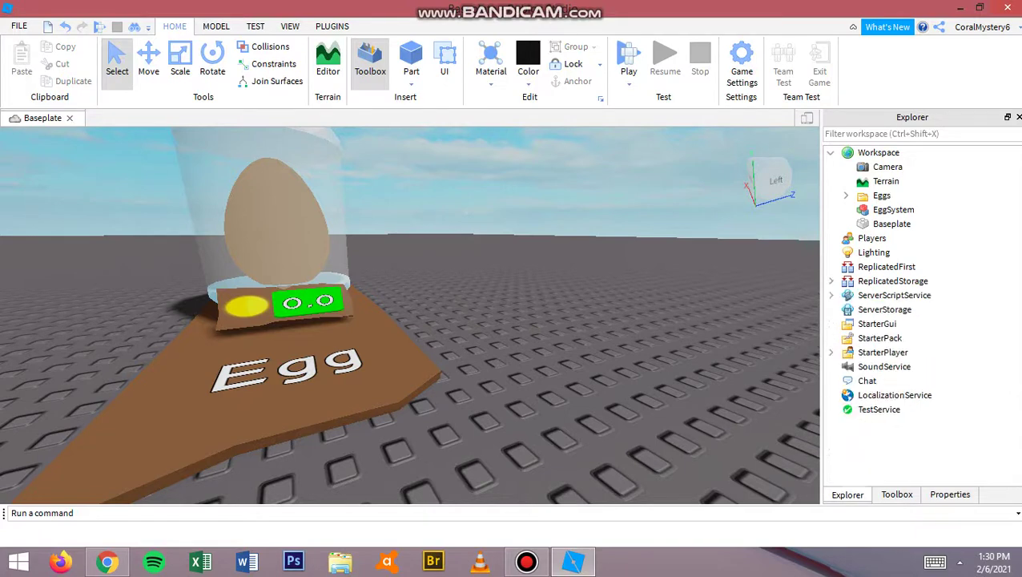
{"action": "scroll", "coordinate": [410, 312], "scroll_direction": "down", "scroll_amount": 5}
{"action": "scroll", "coordinate": [552, 276], "scroll_direction": "up", "scroll_amount": 3}
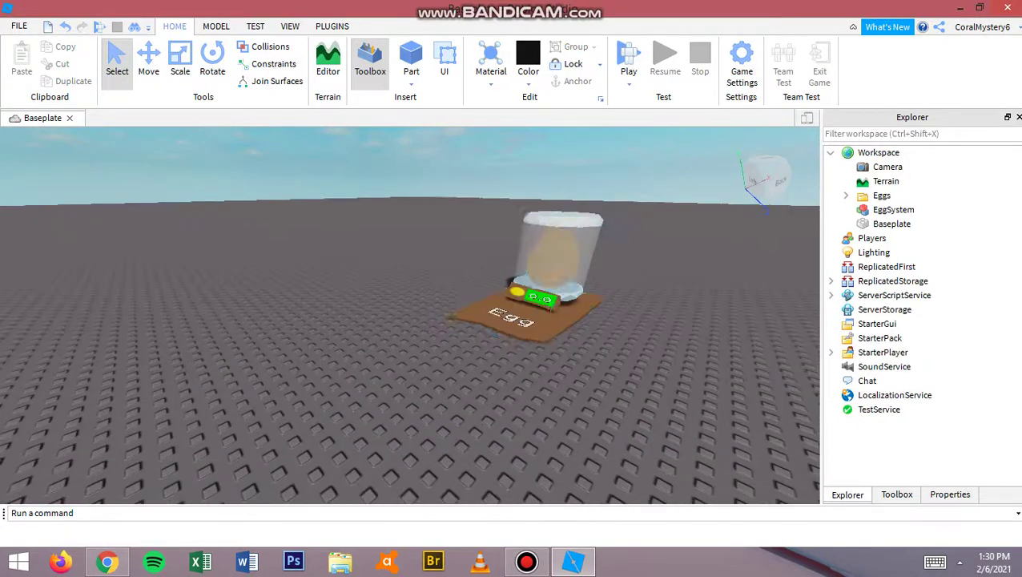
{"action": "scroll", "coordinate": [553, 276], "scroll_direction": "up", "scroll_amount": 3}
{"action": "scroll", "coordinate": [553, 276], "scroll_direction": "down", "scroll_amount": 3}
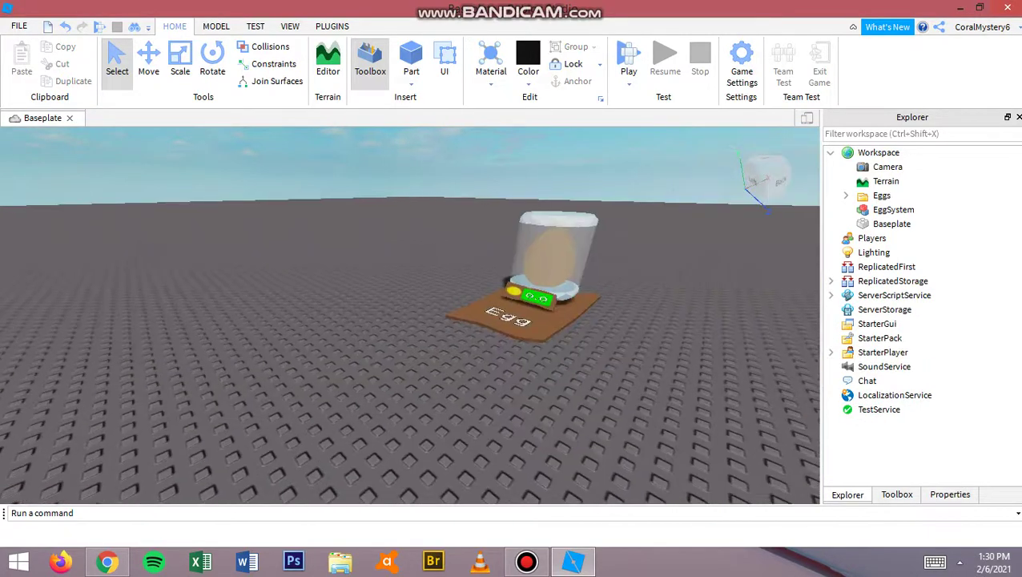
{"action": "scroll", "coordinate": [448, 272], "scroll_direction": "down", "scroll_amount": 1}
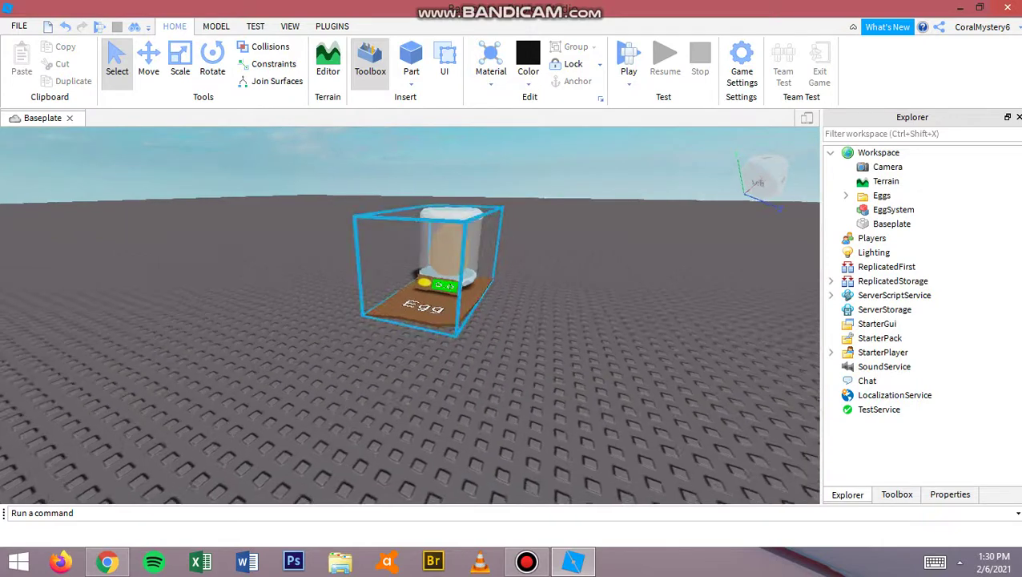
{"action": "scroll", "coordinate": [410, 312], "scroll_direction": "up", "scroll_amount": 4}
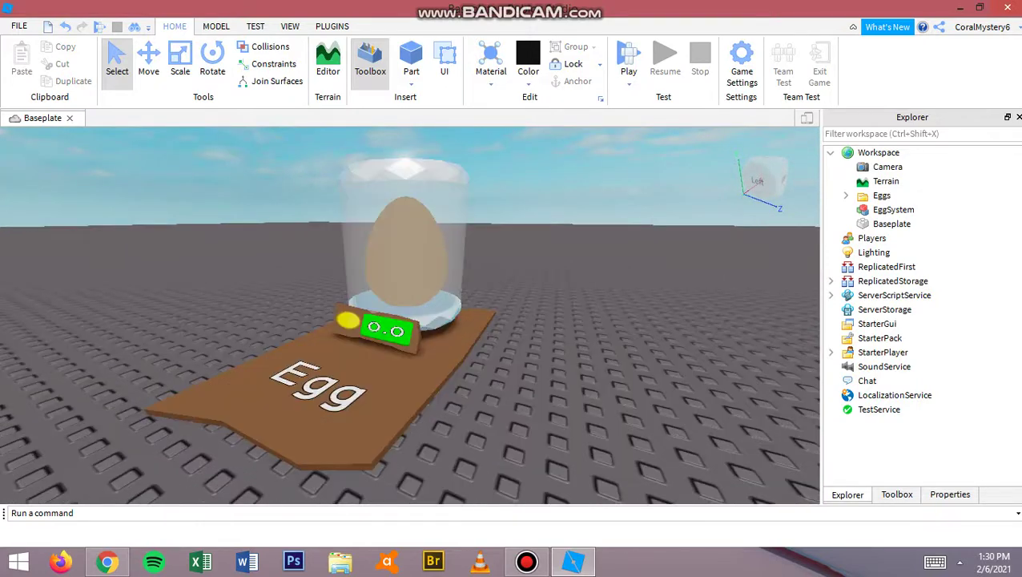
- Select the Common egg stand model and duplicate it
{"action": "left_click", "coordinate": [527, 561]}
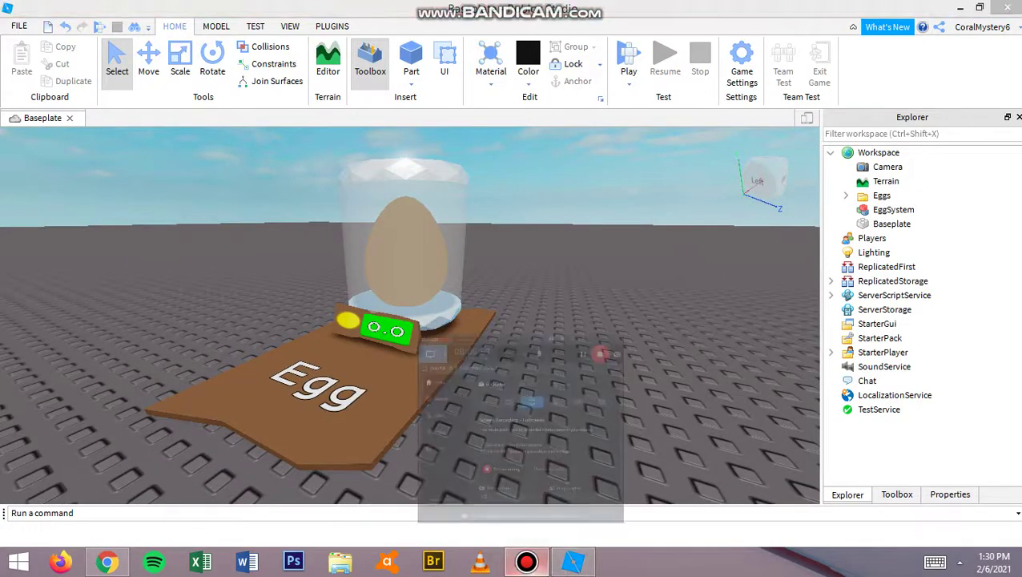
{"action": "left_click", "coordinate": [526, 562]}
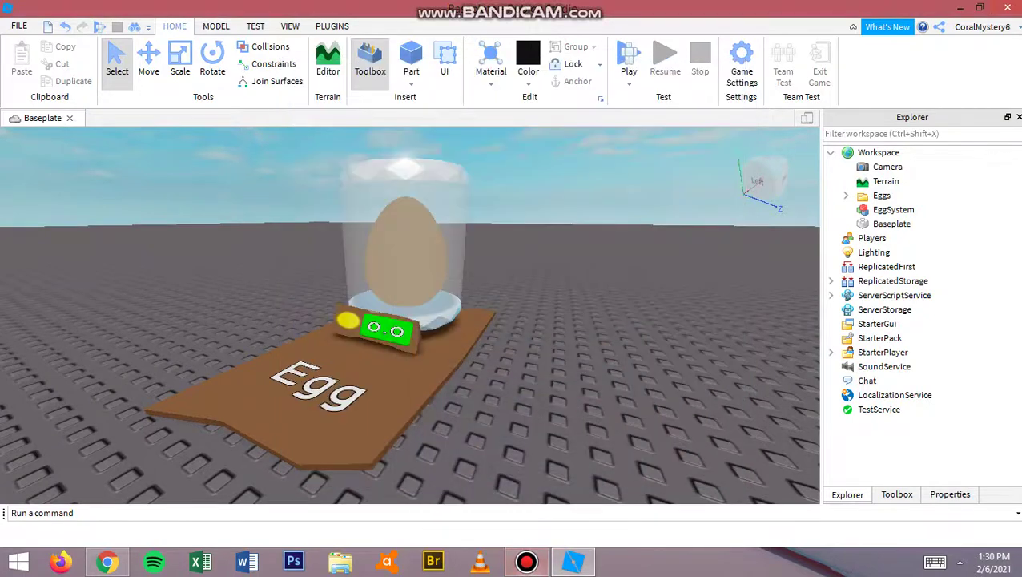
{"action": "left_click", "coordinate": [897, 494]}
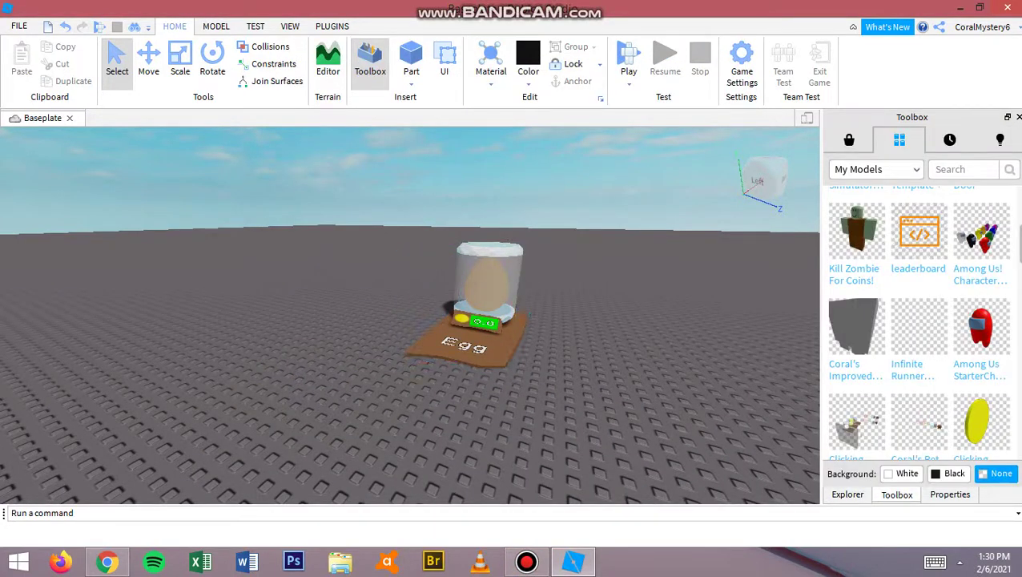
{"action": "left_click", "coordinate": [513, 383]}
{"action": "key", "text": "ctrl+2"}
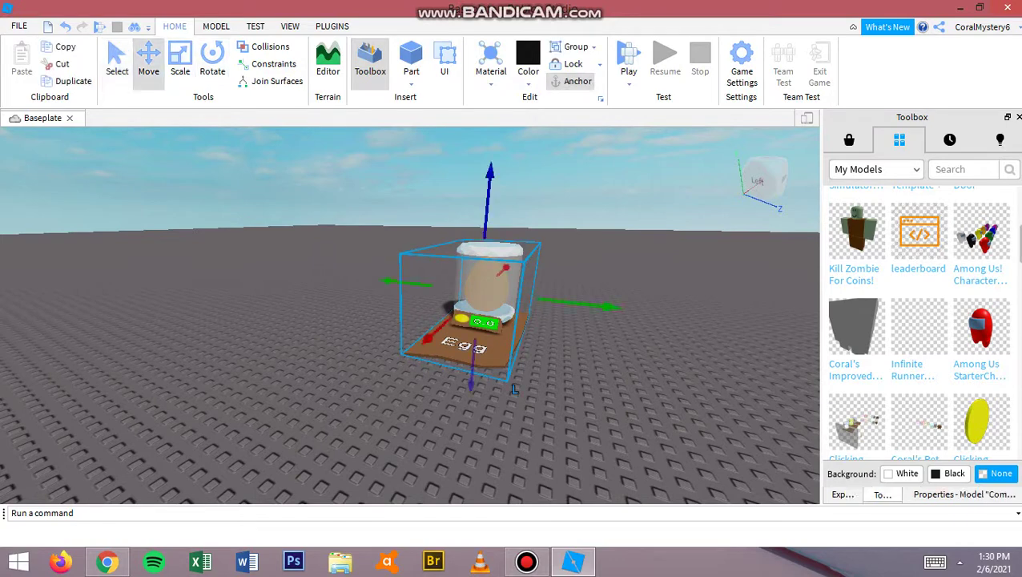
{"action": "key", "text": "Menu"}
{"action": "key", "text": "Down"}
{"action": "key", "text": "Down"}
{"action": "key", "text": "Return"}
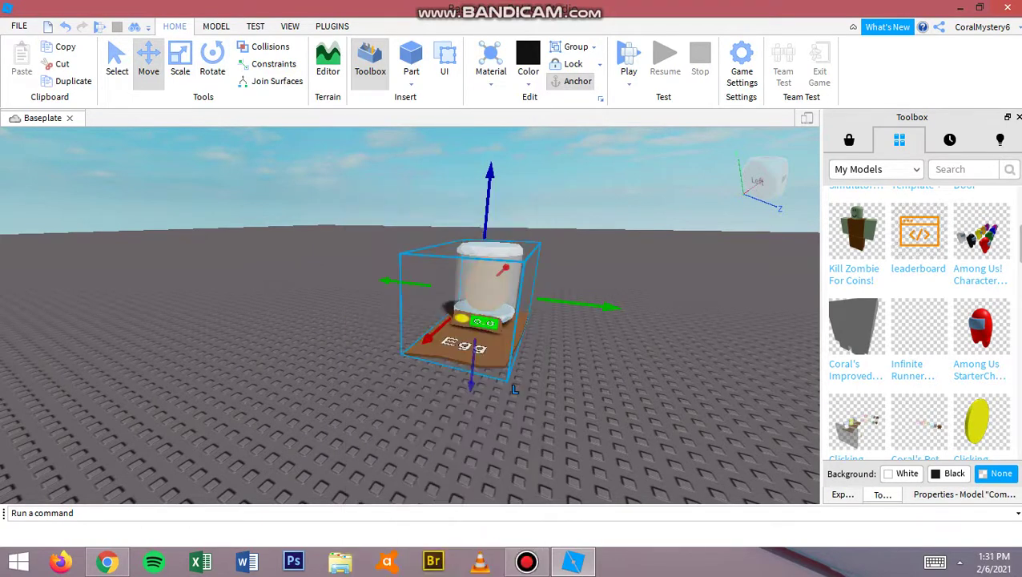
- Place the copy beside the original stand and rename it Rare
{"action": "left_click_drag", "start_coordinate": [514, 390], "coordinate": [461, 313]}
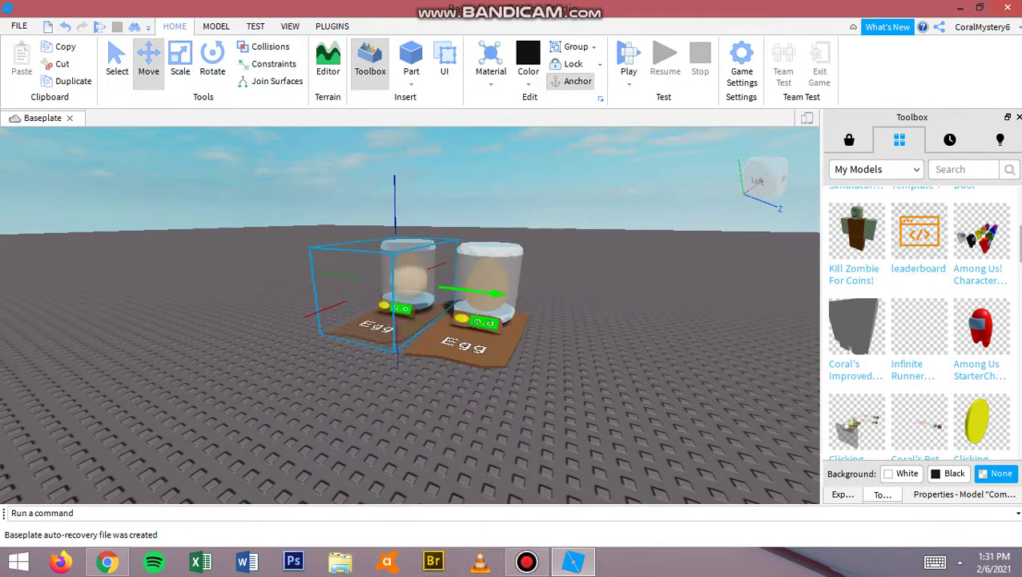
{"action": "key", "text": "alt+x"}
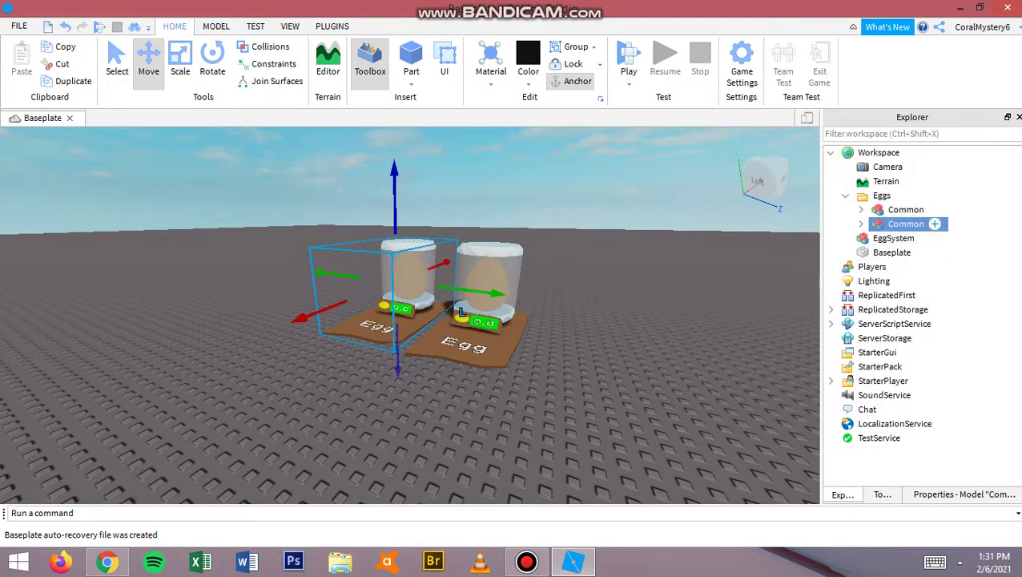
{"action": "key", "text": "F2"}
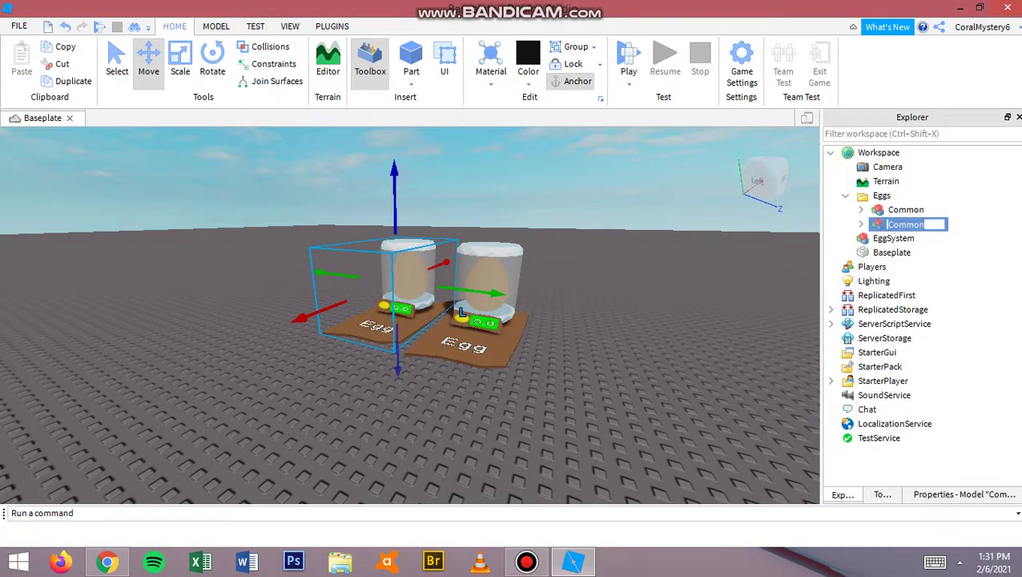
{"action": "key", "text": "BackSpace"}
{"action": "type", "text": "Rare"}
{"action": "key", "text": "Return"}
- Color the Egg part inside the Rare model blue using the Color picker
{"action": "left_click", "coordinate": [861, 223]}
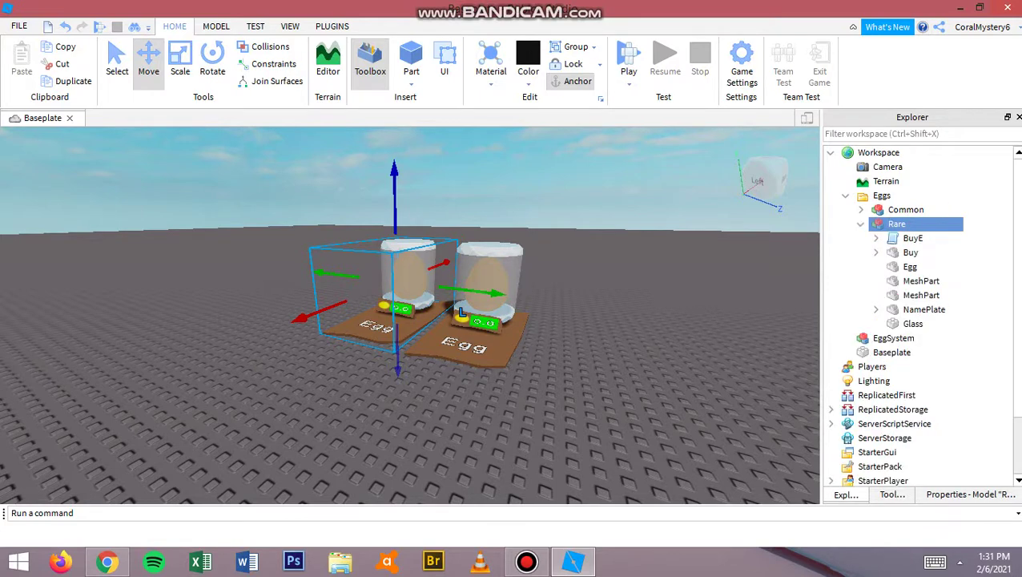
{"action": "left_click", "coordinate": [910, 266]}
{"action": "left_click", "coordinate": [528, 81]}
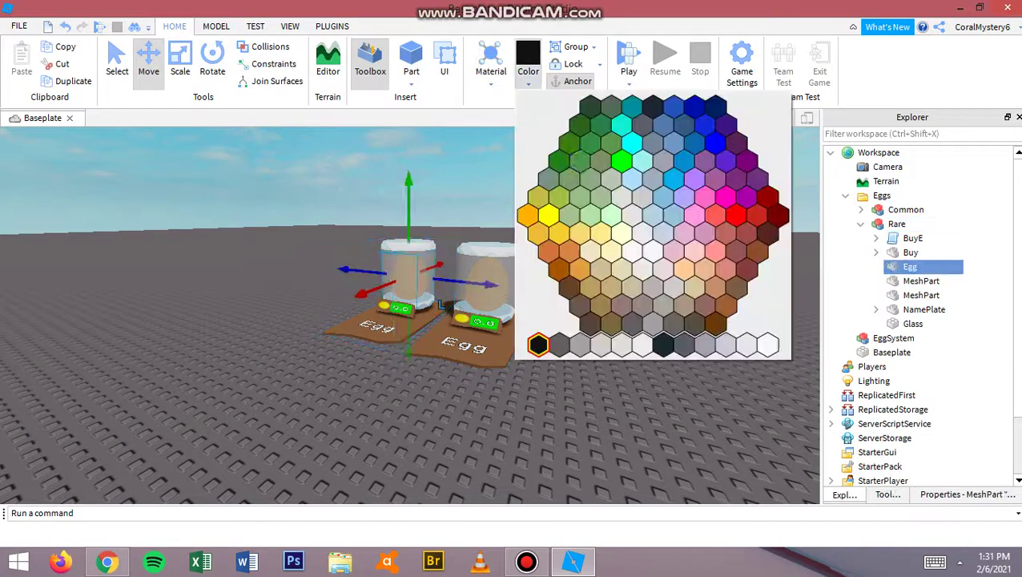
{"action": "left_click", "coordinate": [671, 179]}
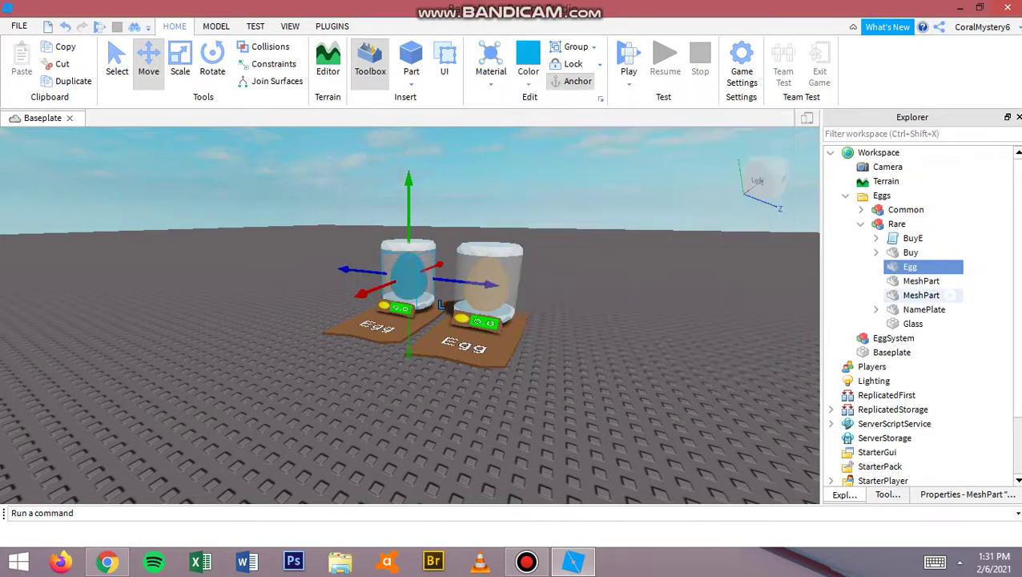
{"action": "left_click", "coordinate": [963, 276]}
{"action": "left_click_drag", "start_coordinate": [968, 285], "coordinate": [970, 301]}
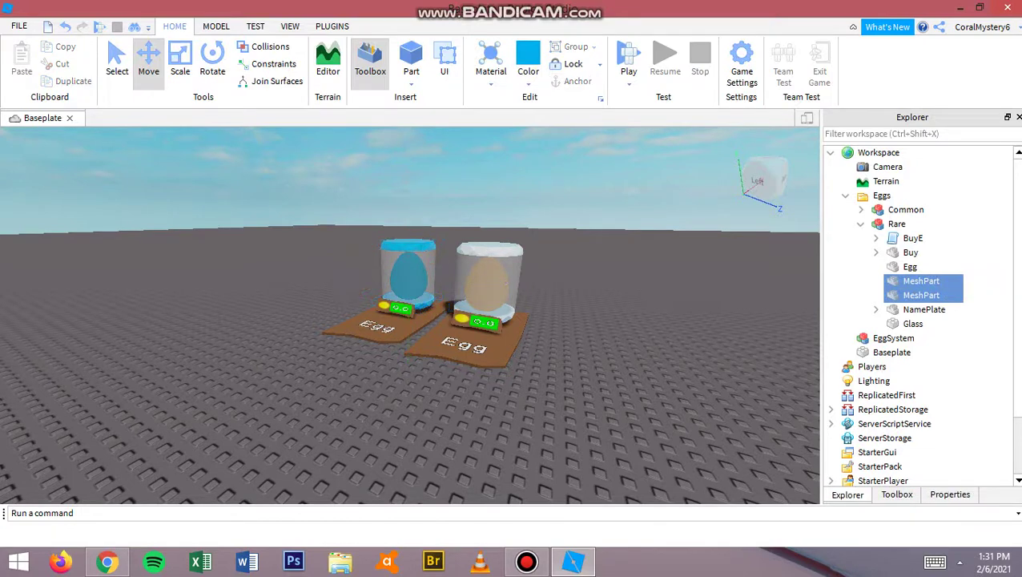
{"action": "left_click", "coordinate": [861, 223]}
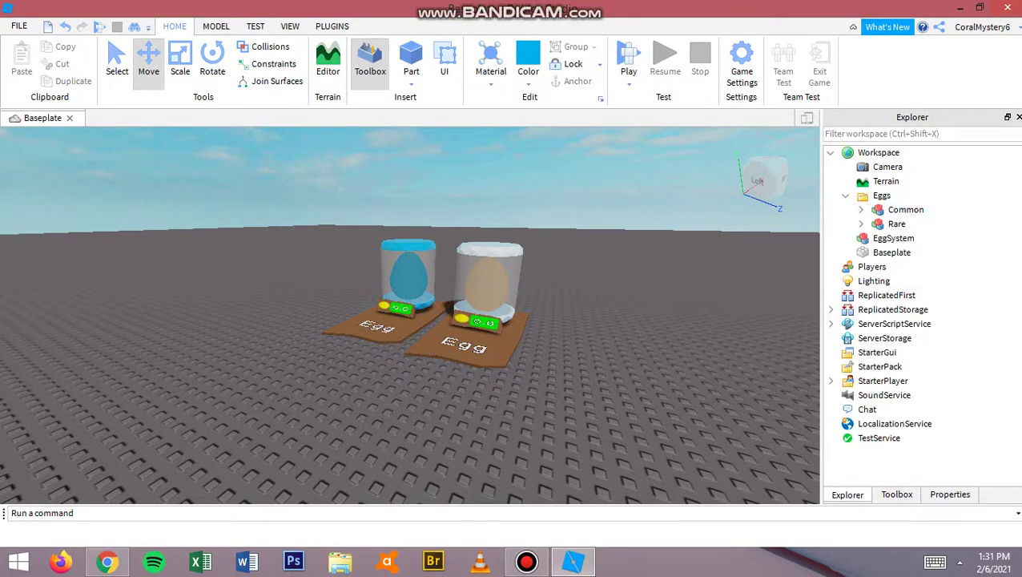
- Open the Eggs ModuleScript from ReplicatedStorage
{"action": "left_click", "coordinate": [845, 196]}
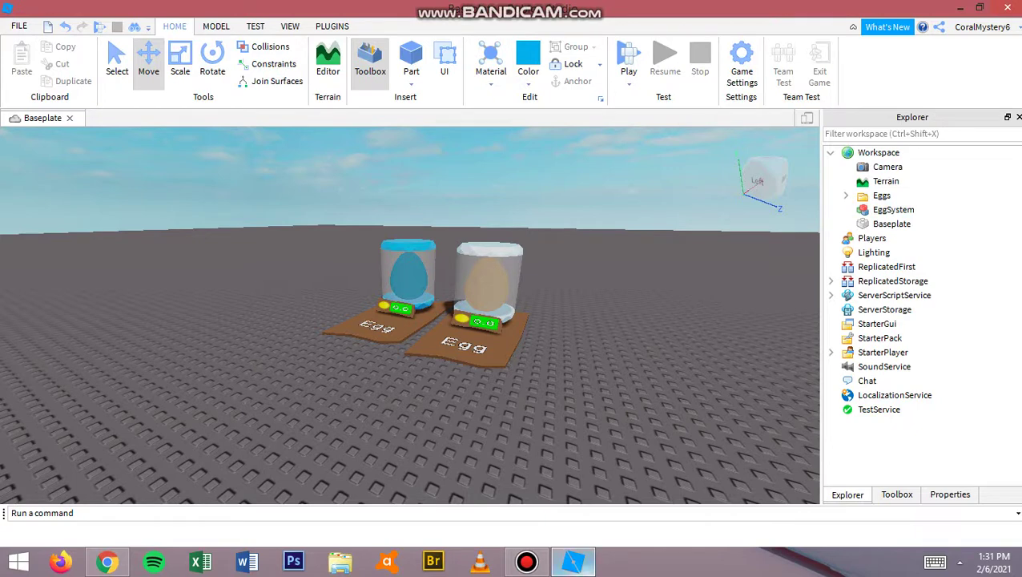
{"action": "left_click", "coordinate": [831, 280]}
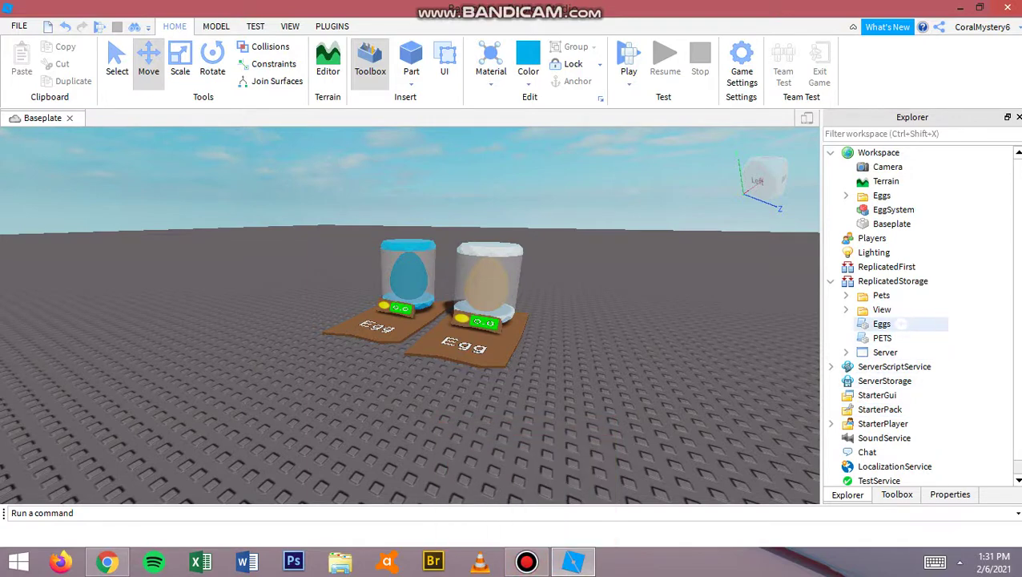
{"action": "left_click", "coordinate": [881, 323]}
{"action": "double_click", "coordinate": [881, 324]}
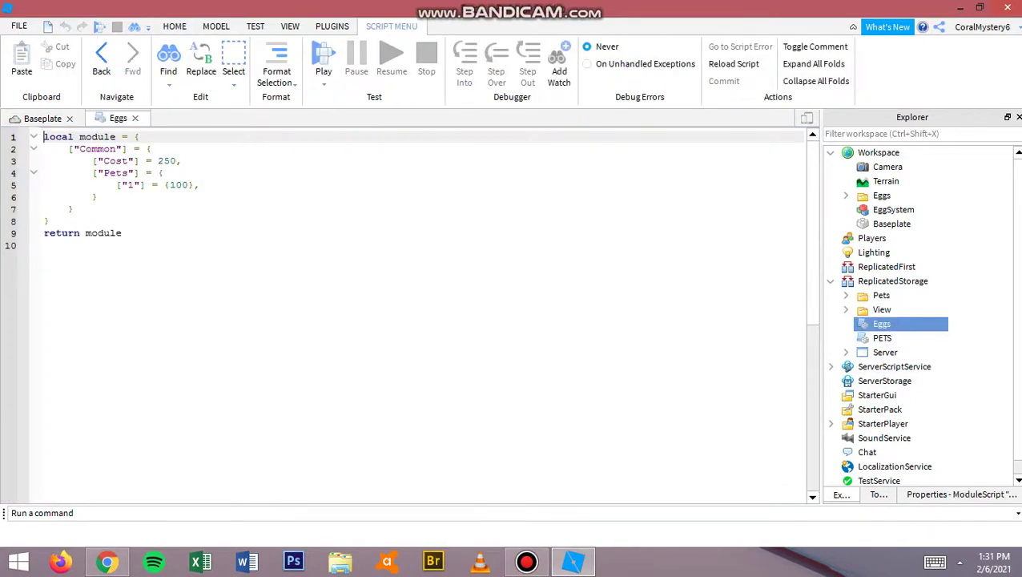
{"action": "left_click", "coordinate": [526, 561]}
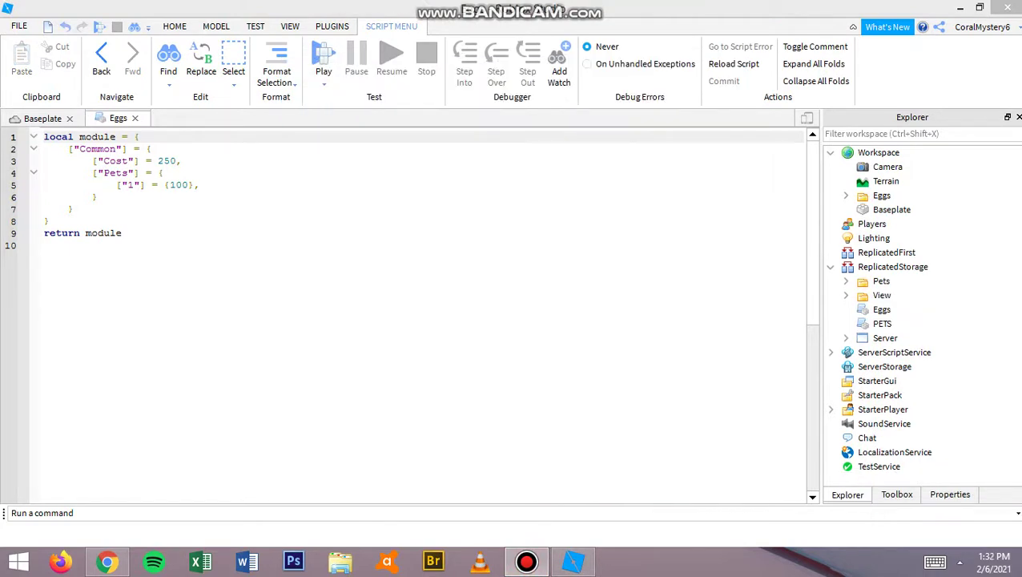
- Close the Common entry with braces and add blank lines for a new egg entry
{"action": "left_click", "coordinate": [44, 197]}
{"action": "key", "text": "Return"}
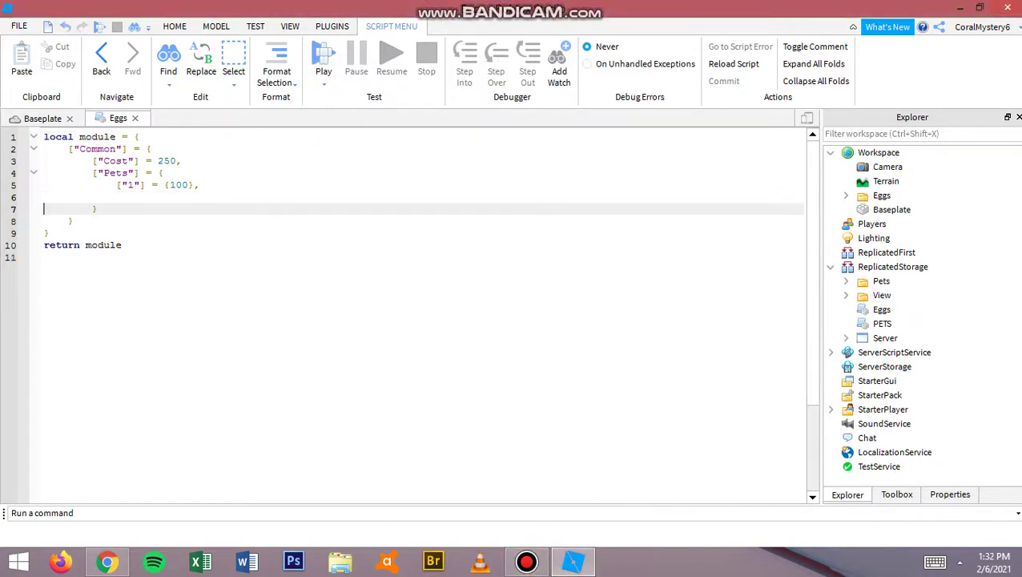
{"action": "key", "text": "Up"}
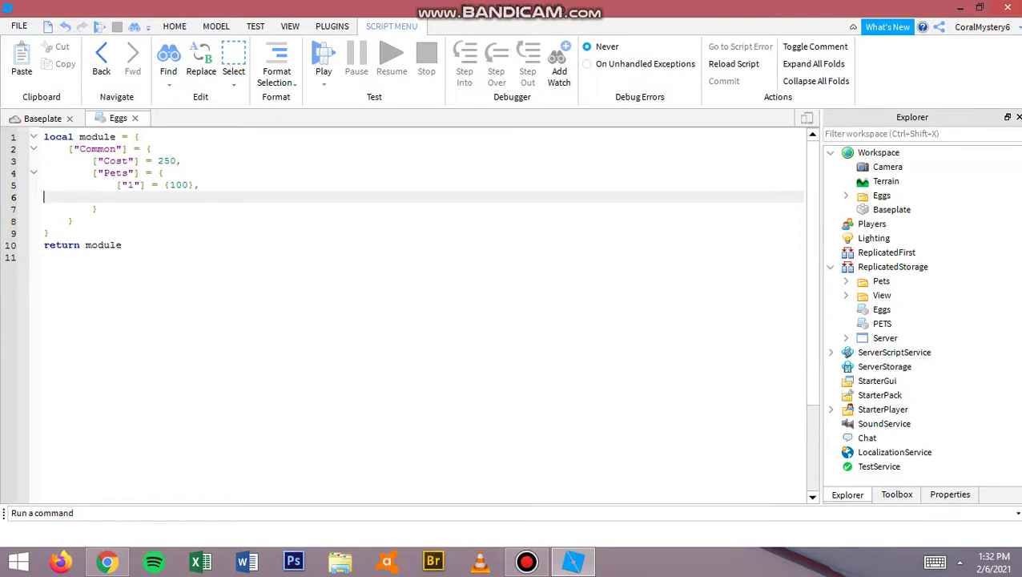
{"action": "key", "text": "ctrl+v"}
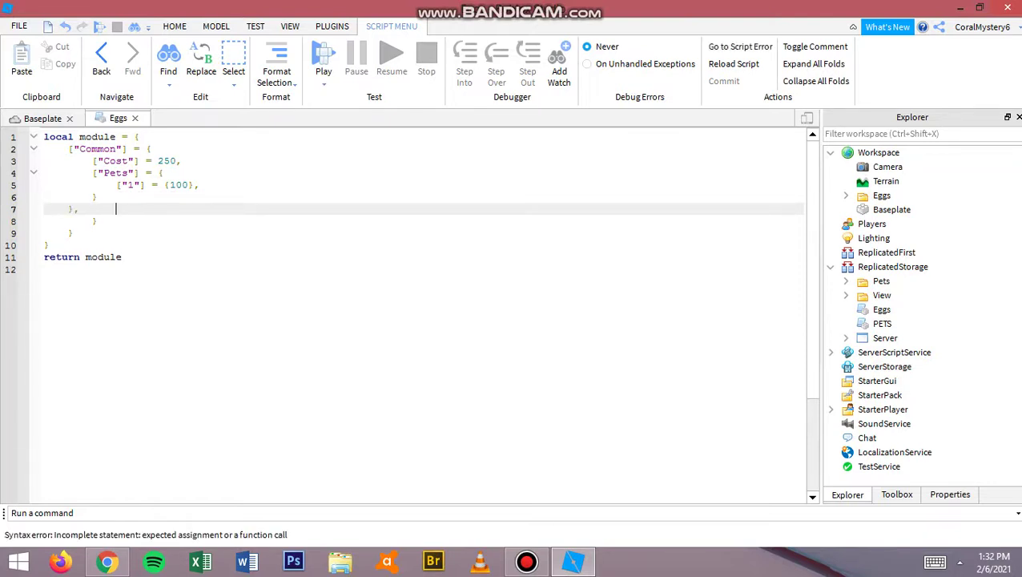
{"action": "key", "text": "Down"}
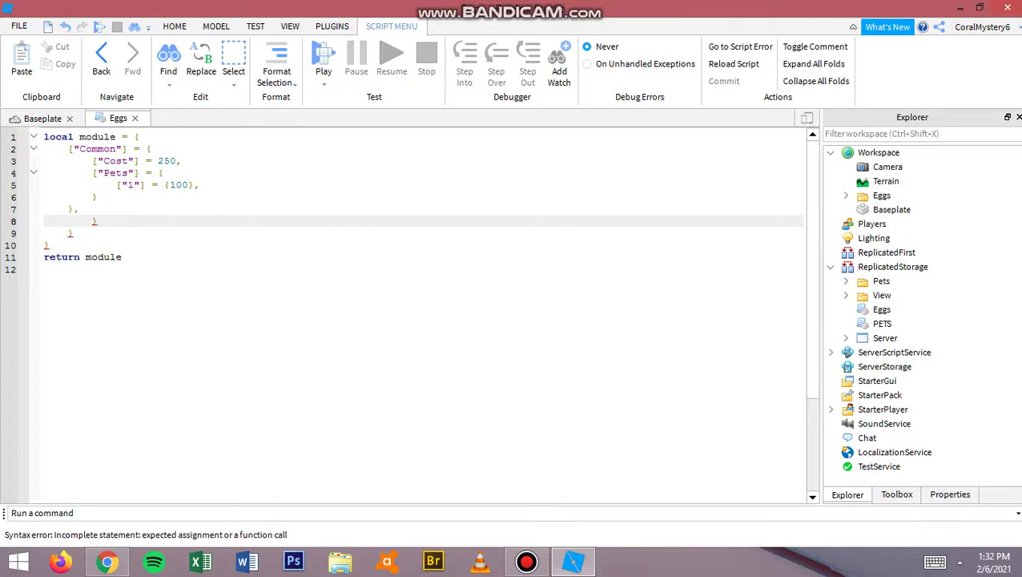
{"action": "key", "text": "Return"}
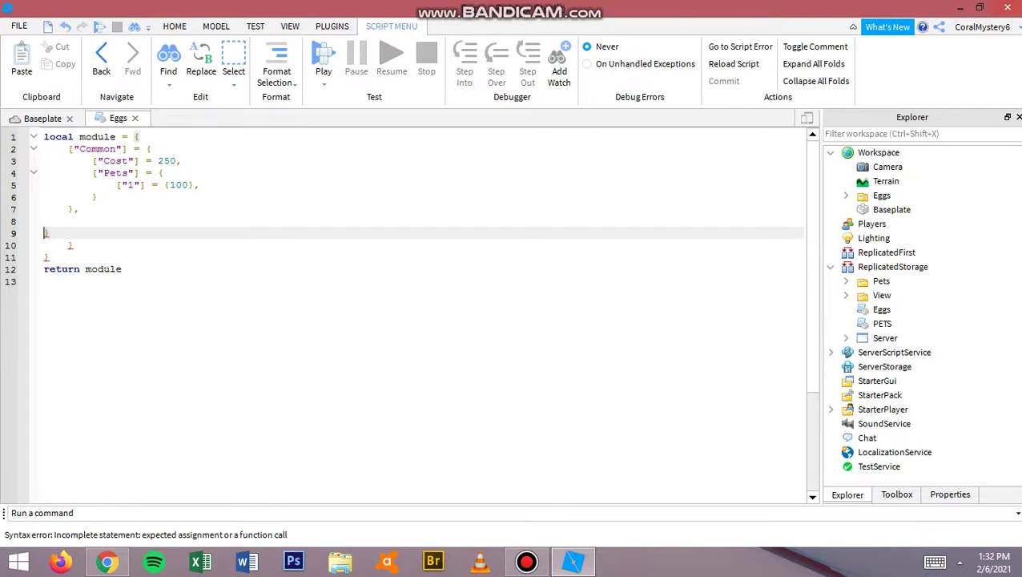
{"action": "key", "text": "Return"}
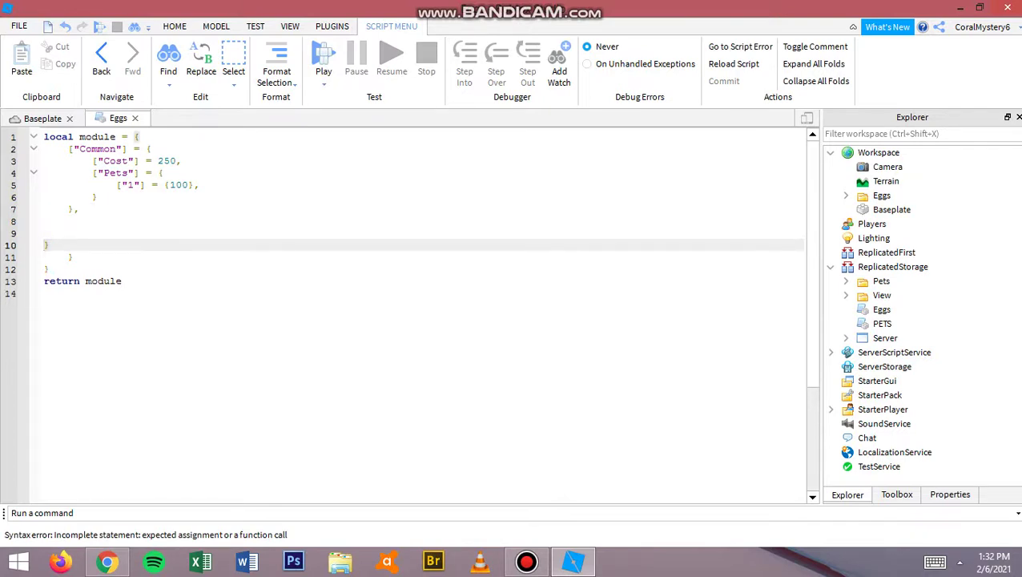
{"action": "key", "text": "BackSpace"}
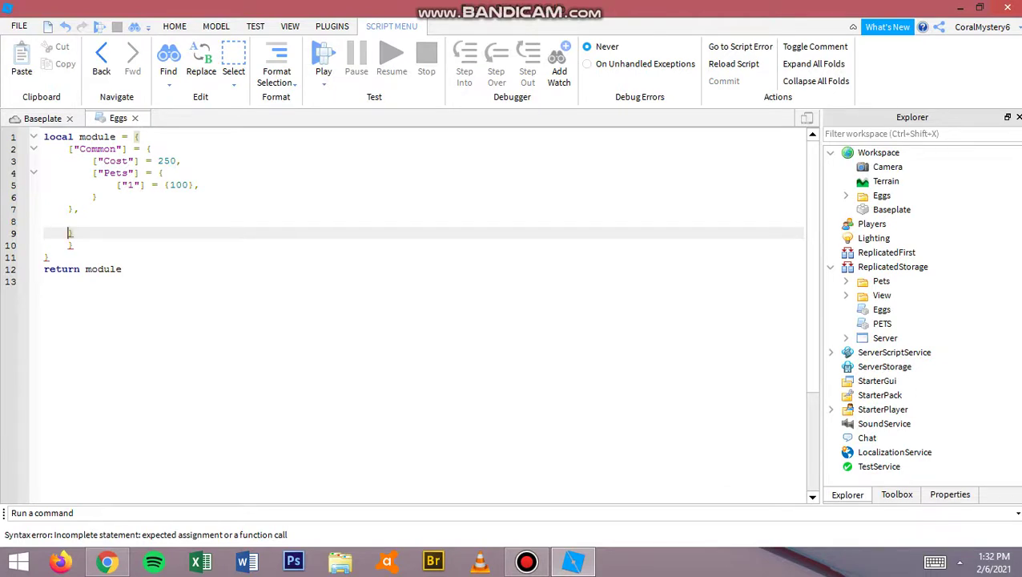
{"action": "key", "text": "BackSpace"}
{"action": "key", "text": "BackSpace"}
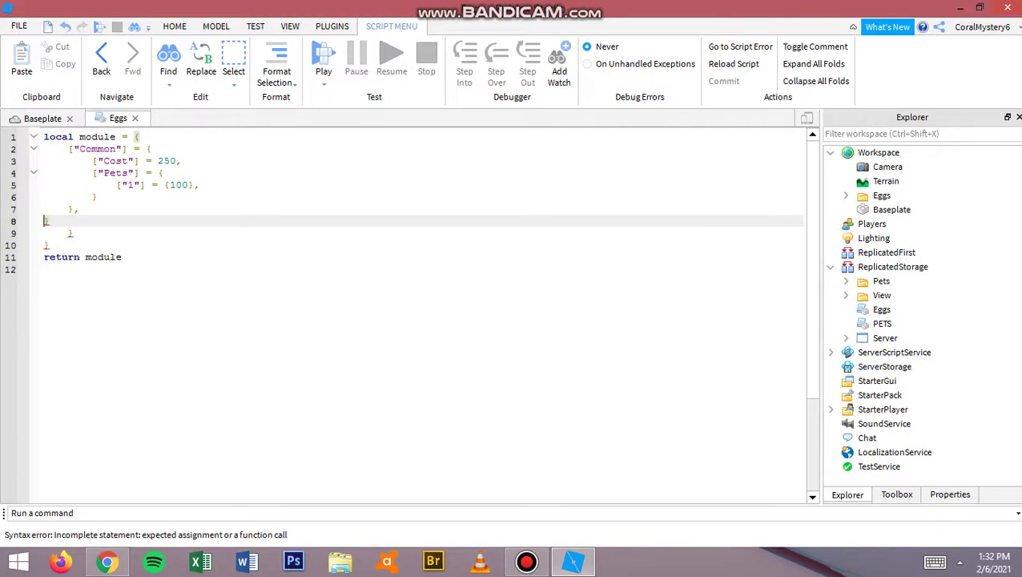
{"action": "key", "text": "Return"}
{"action": "key", "text": "Return"}
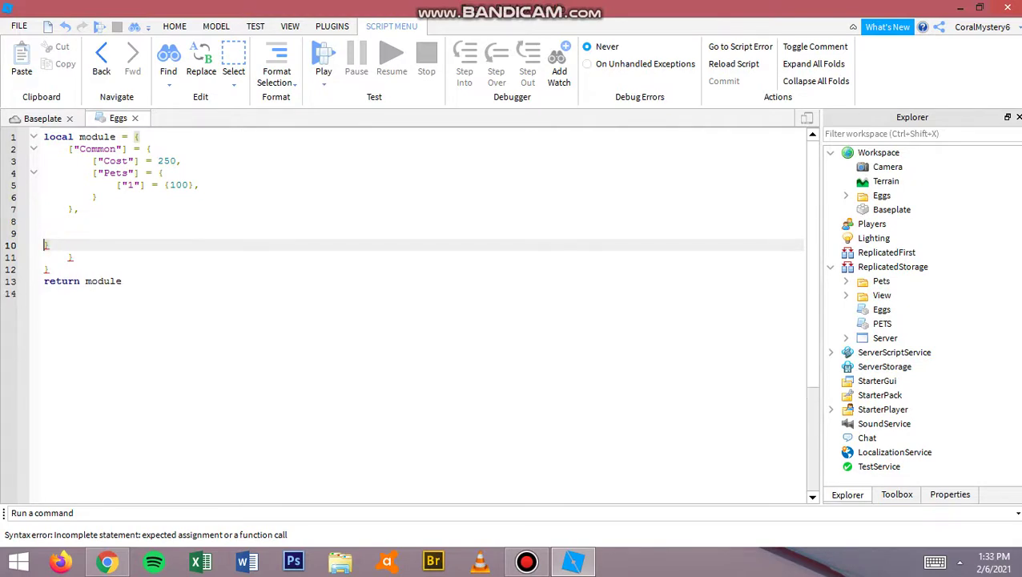
{"action": "key", "text": "space"}
{"action": "key", "text": "space"}
{"action": "key", "text": "space"}
{"action": "key", "text": "space"}
{"action": "key", "text": "space"}
{"action": "key", "text": "space"}
{"action": "key", "text": "space"}
{"action": "key", "text": "space"}
- Duplicate the Common entry's code as a second entry at line 8
{"action": "left_click_drag", "start_coordinate": [44, 148], "coordinate": [199, 185]}
{"action": "key", "text": "ctrl+c"}
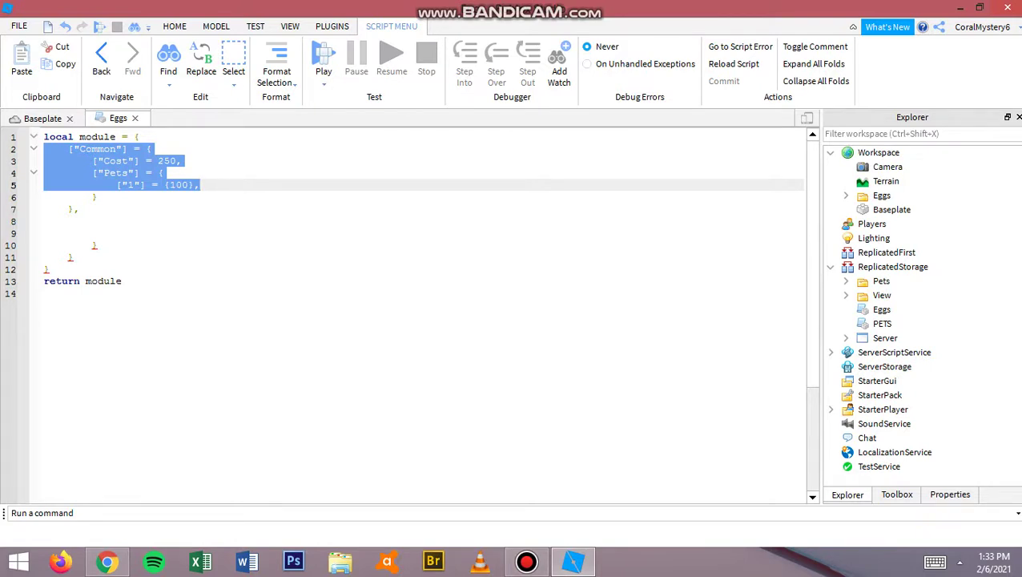
{"action": "left_click", "coordinate": [44, 221]}
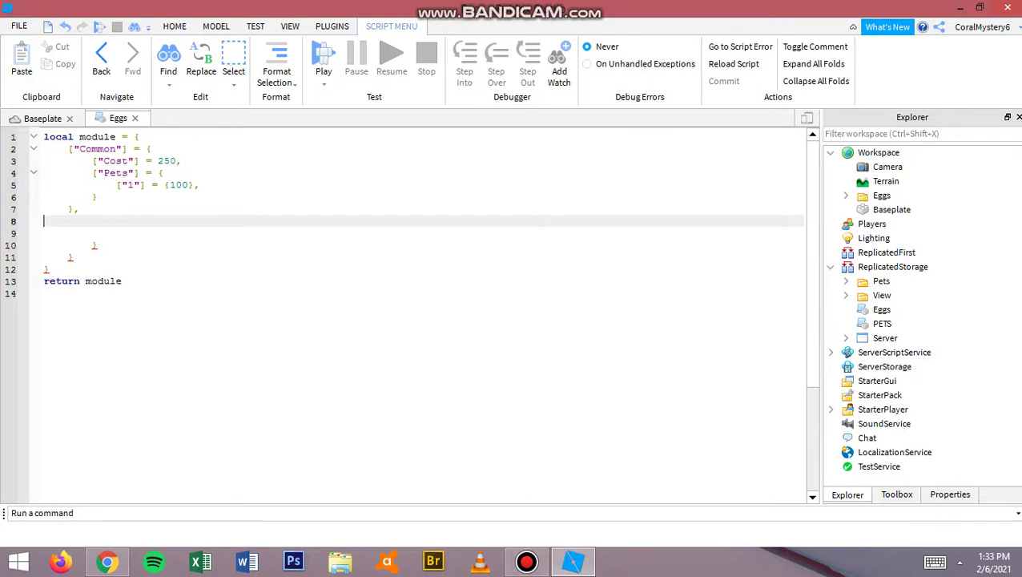
{"action": "key", "text": "ctrl+v"}
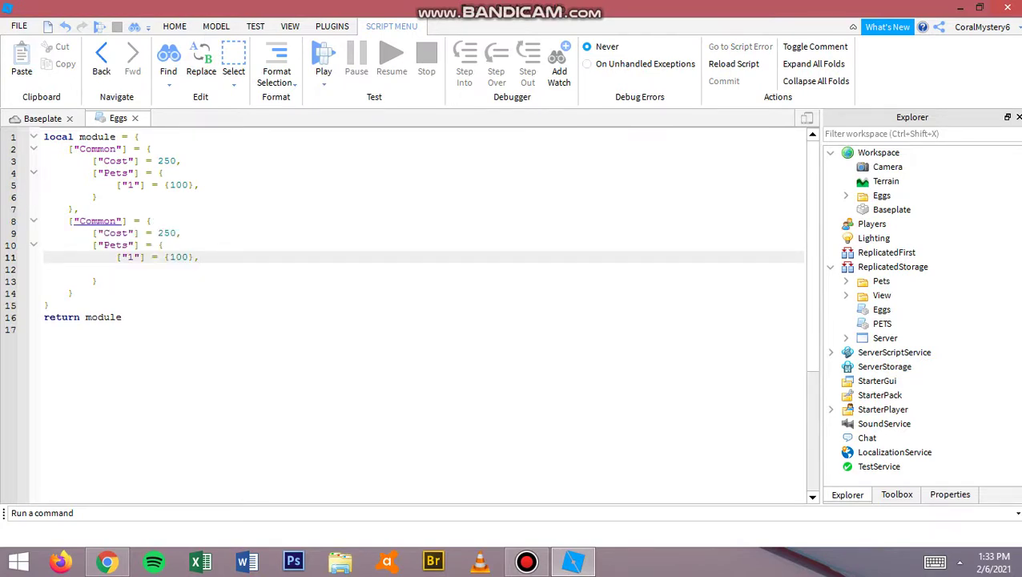
{"action": "key", "text": "Down"}
{"action": "key", "text": "Down"}
{"action": "key", "text": "Down"}
{"action": "key", "text": "Up"}
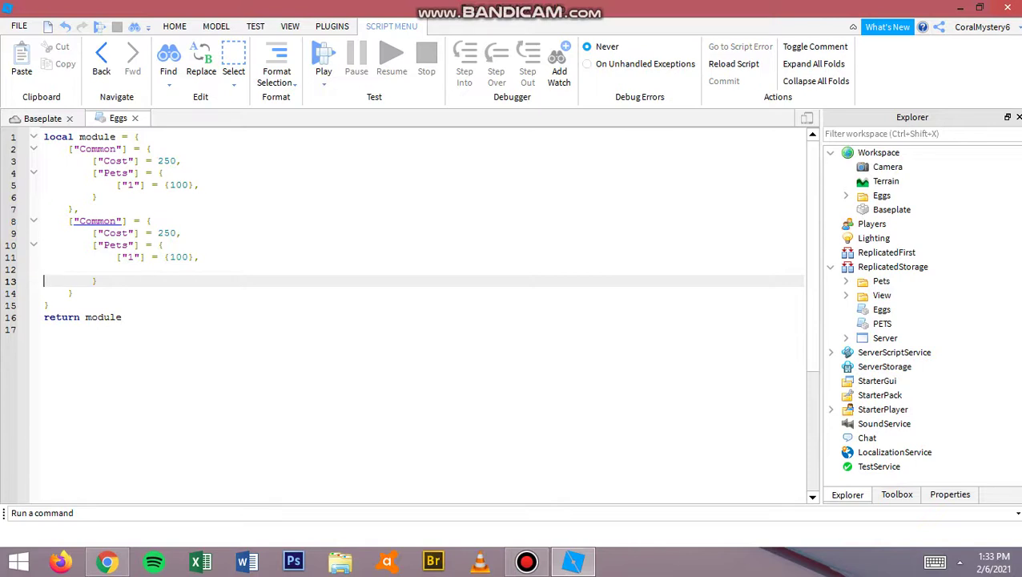
{"action": "key", "text": "BackSpace"}
{"action": "key", "text": "Delete"}
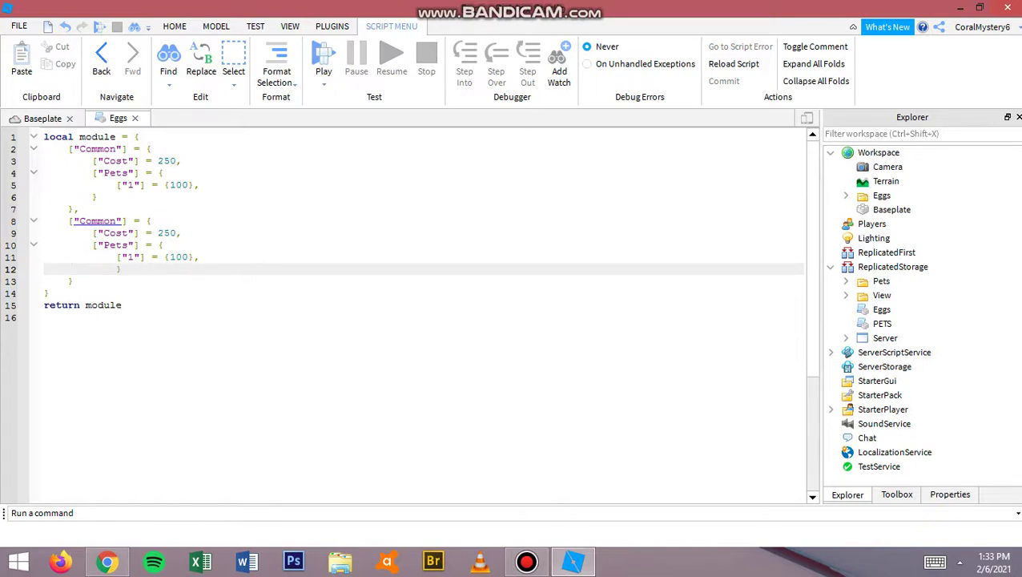
- Rename the second entry to Rare with pet key "2" and close the script
{"action": "key", "text": "Up"}
{"action": "key", "text": "Up"}
{"action": "key", "text": "Up"}
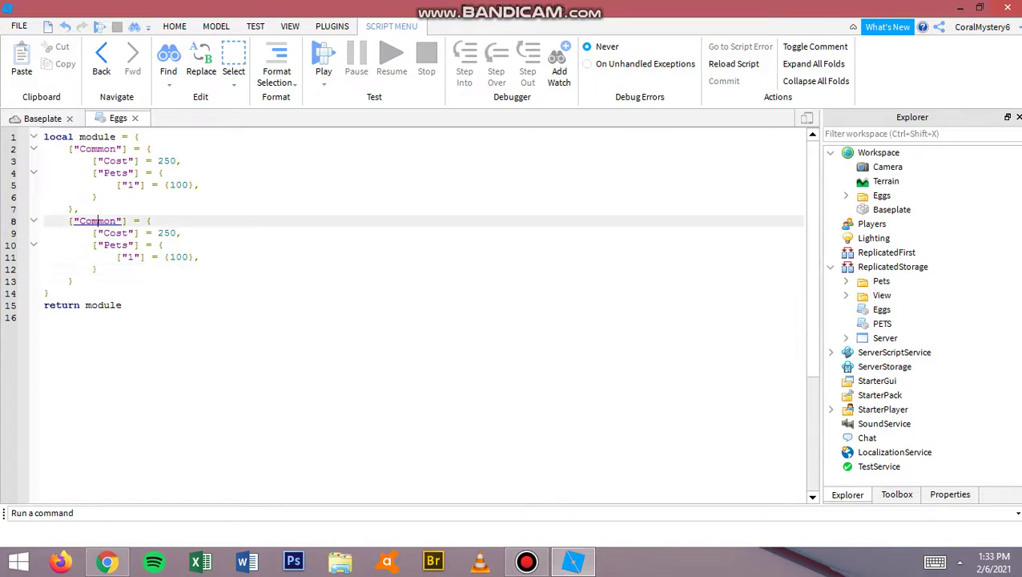
{"action": "key", "text": "ctrl+Left"}
{"action": "key", "text": "ctrl+shift+Right"}
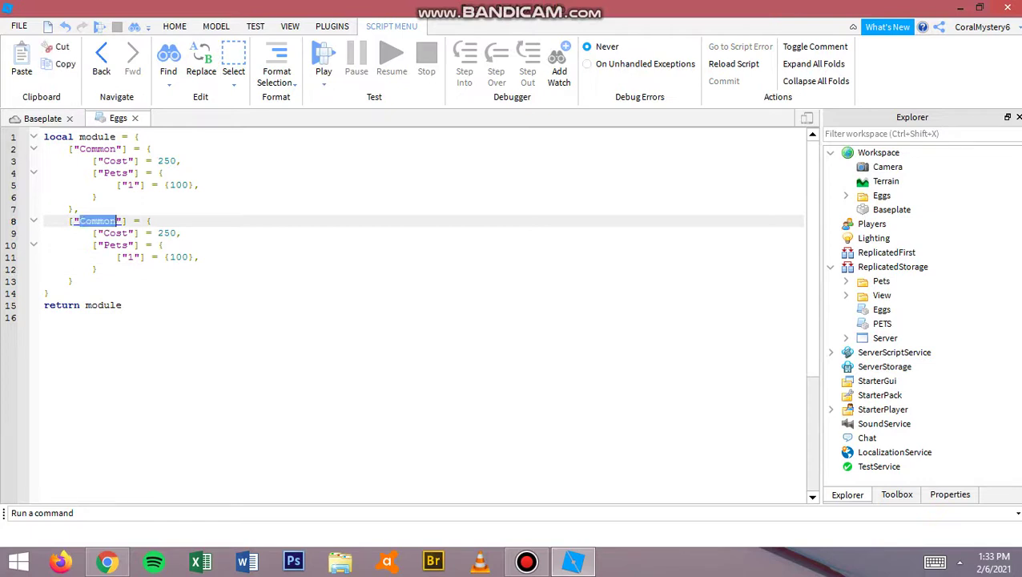
{"action": "key", "text": "BackSpace"}
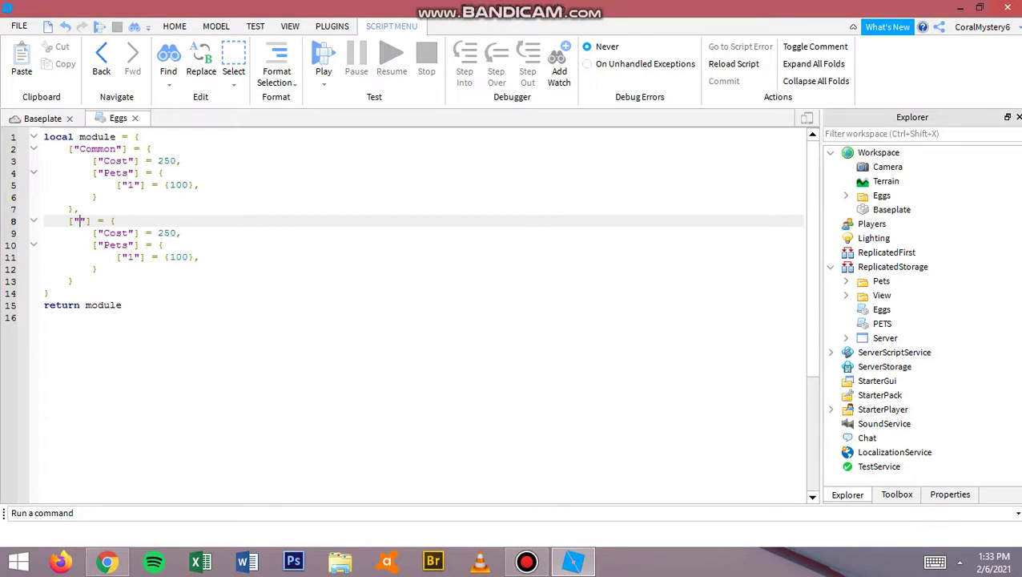
{"action": "type", "text": "R"}
{"action": "type", "text": "are"}
{"action": "key", "text": "Down"}
{"action": "key", "text": "Down"}
{"action": "key", "text": "Down"}
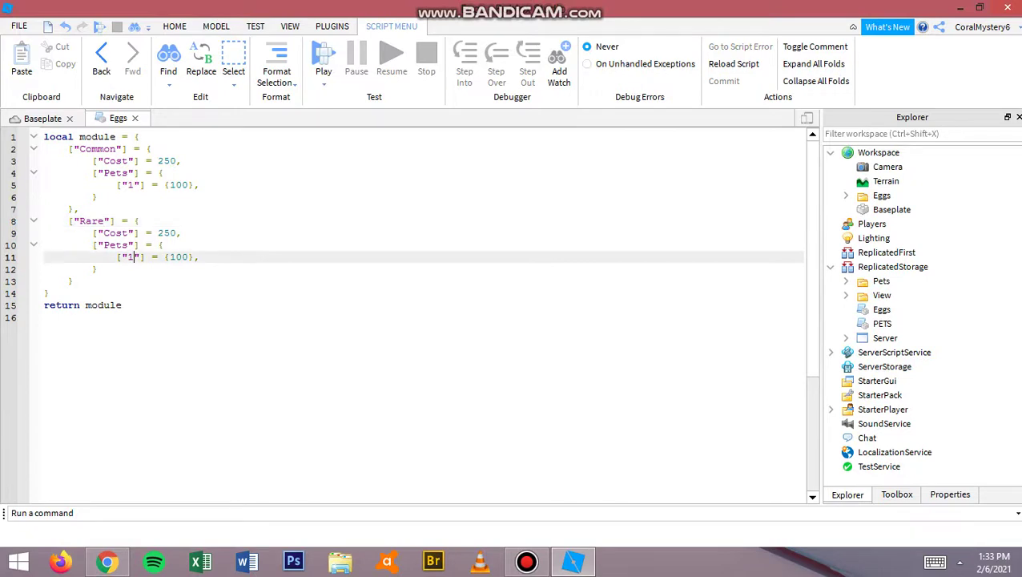
{"action": "key", "text": "BackSpace"}
{"action": "type", "text": "2"}
{"action": "key", "text": "ctrl+w"}
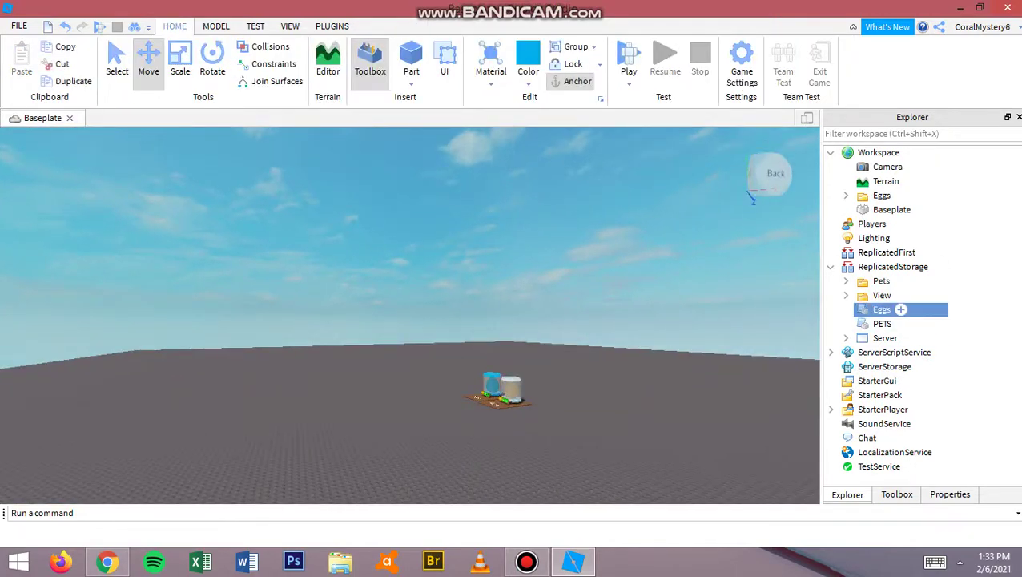
- Change the Rare egg's Cost from 250 to 300, close Eggs, and start Play
{"action": "double_click", "coordinate": [881, 309]}
{"action": "double_click", "coordinate": [167, 232]}
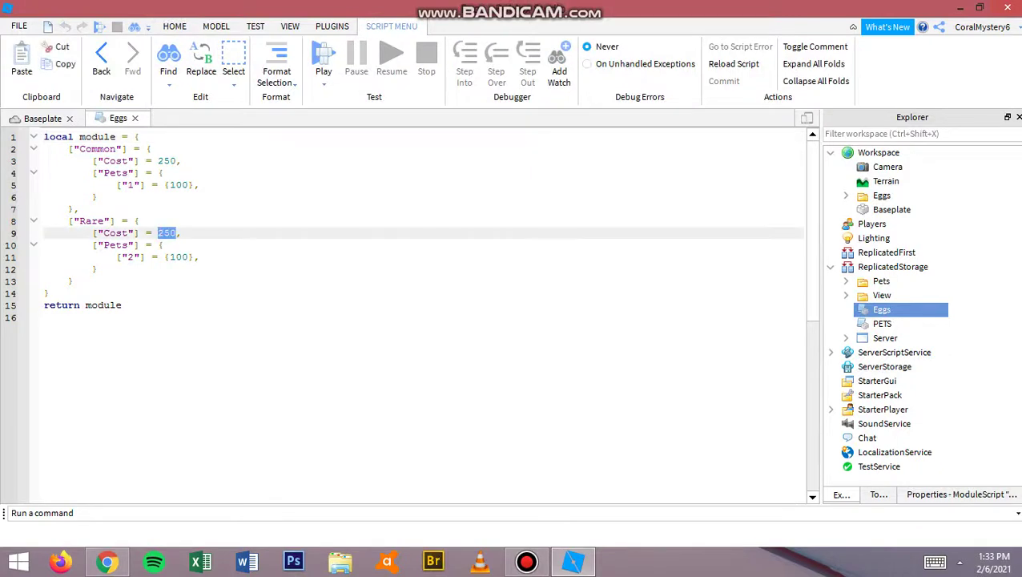
{"action": "key", "text": "BackSpace"}
{"action": "type", "text": "300"}
{"action": "left_click", "coordinate": [134, 118]}
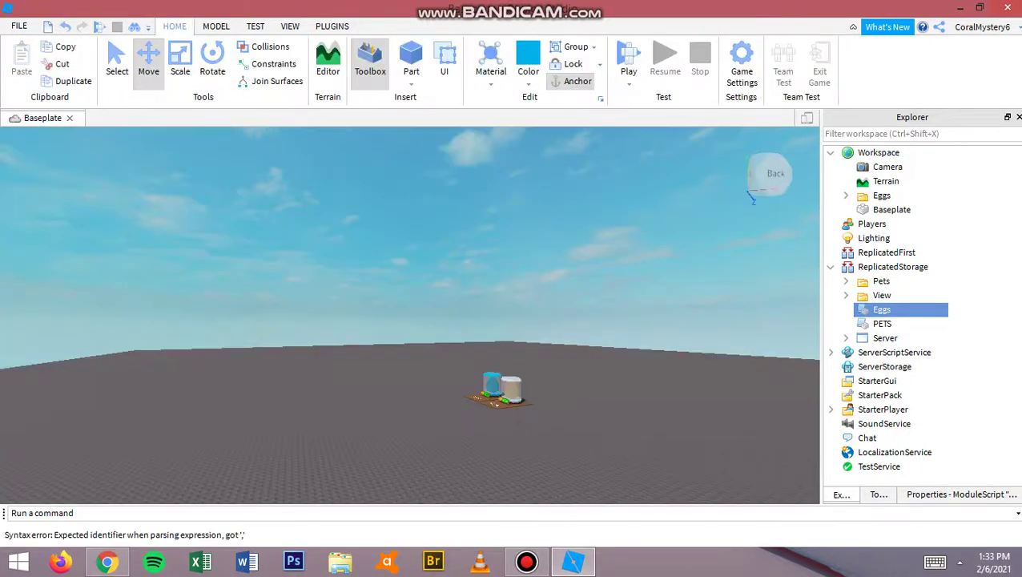
{"action": "left_click", "coordinate": [628, 60]}
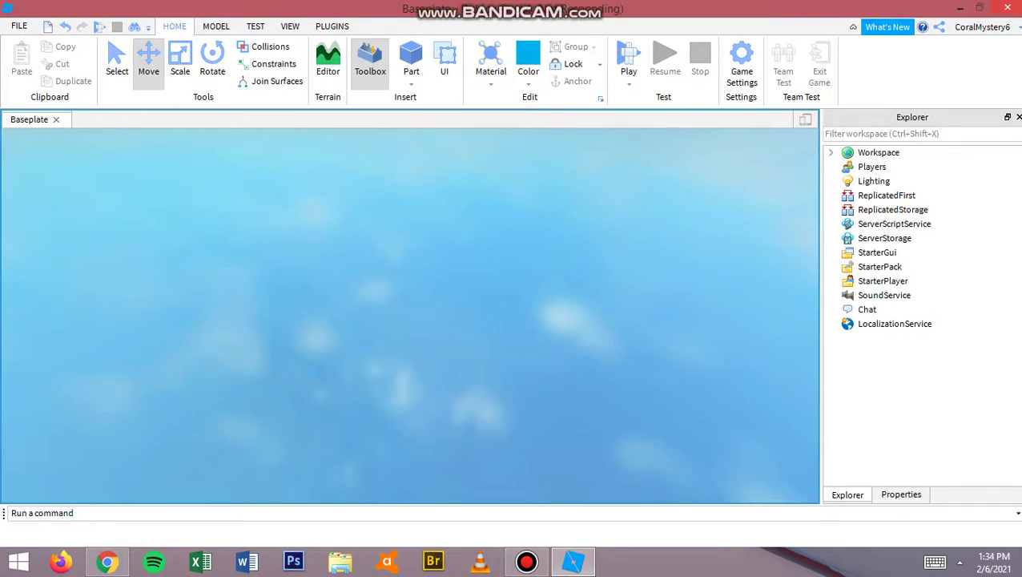
- Let the play test load beside the blue Rare (300) and Common (250) stands
{"action": "key", "text": "F5"}
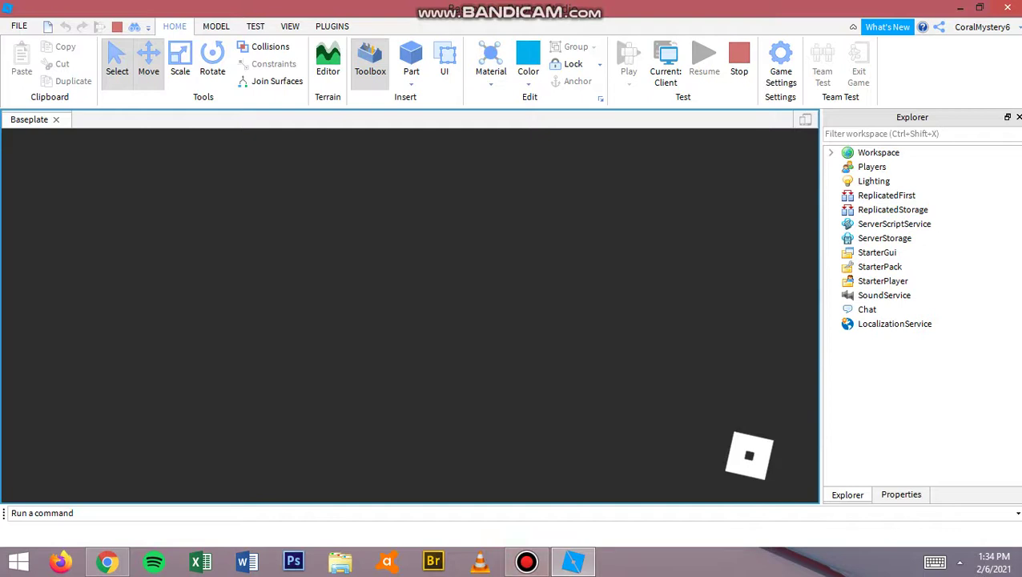
{"action": "left_click", "coordinate": [526, 561]}
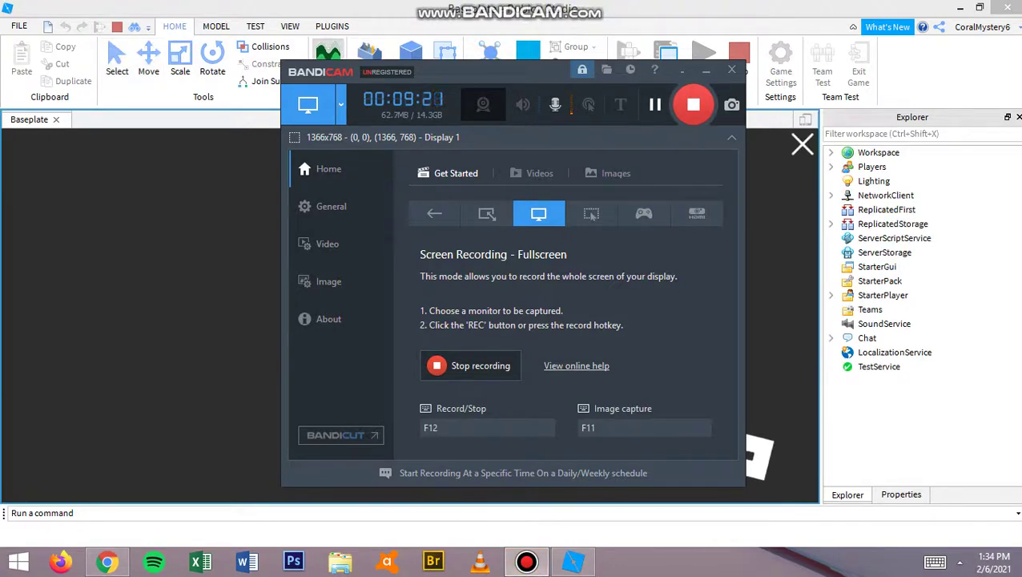
{"action": "left_click", "coordinate": [706, 70]}
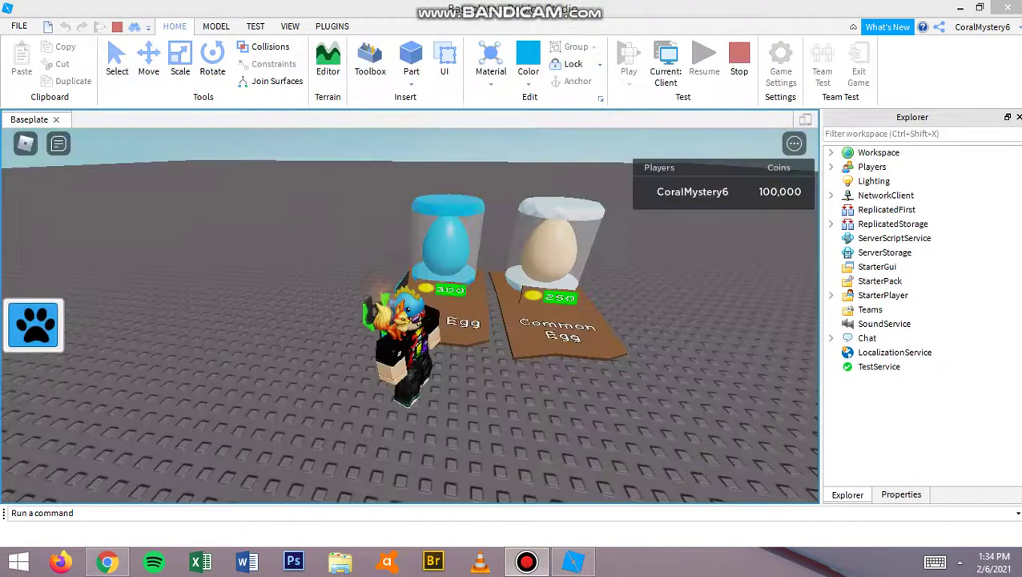
- Hatch one Rare and one Common egg and equip both new pets
{"action": "left_click", "coordinate": [457, 296]}
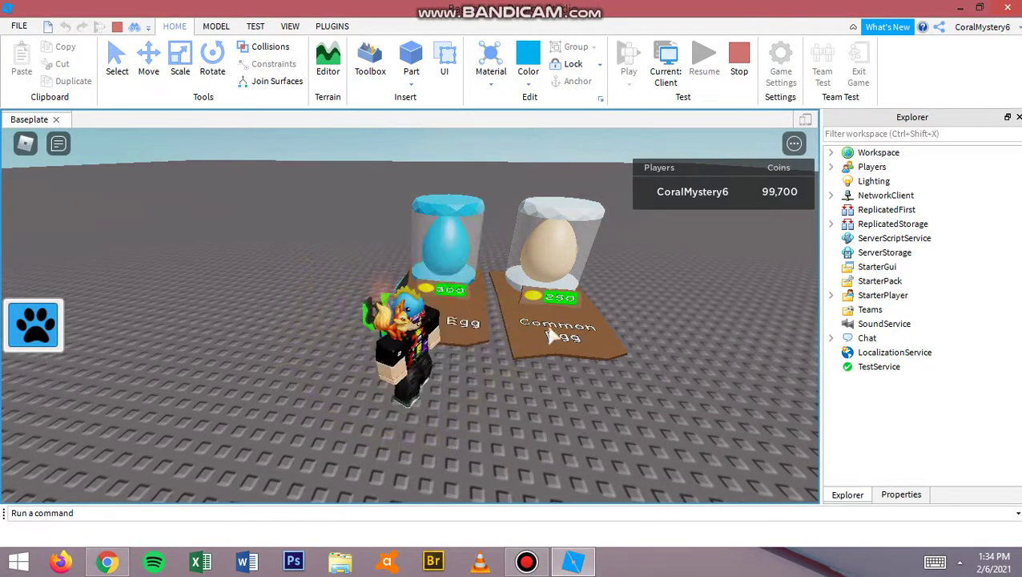
{"action": "left_click", "coordinate": [559, 302]}
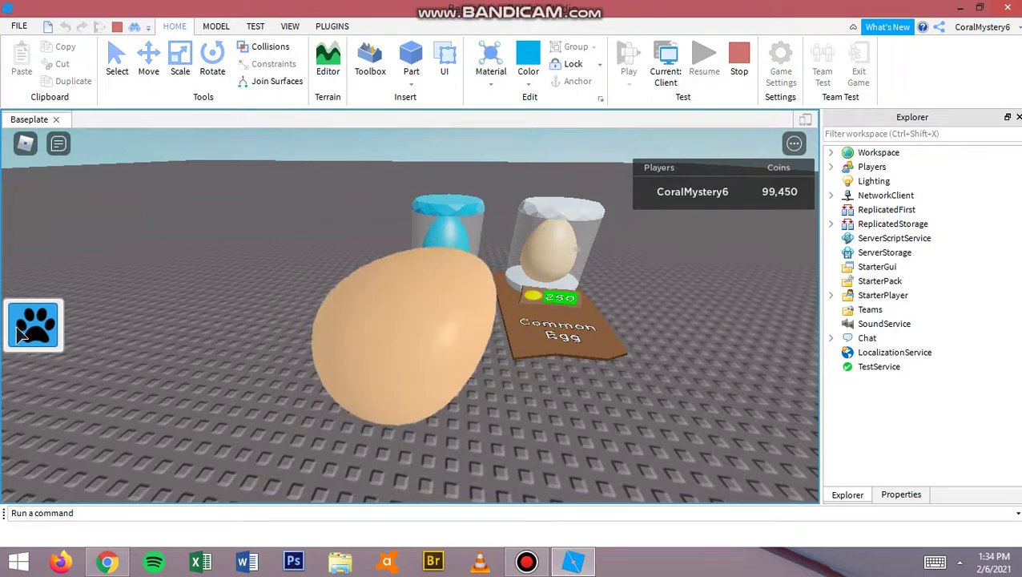
{"action": "left_click", "coordinate": [32, 324]}
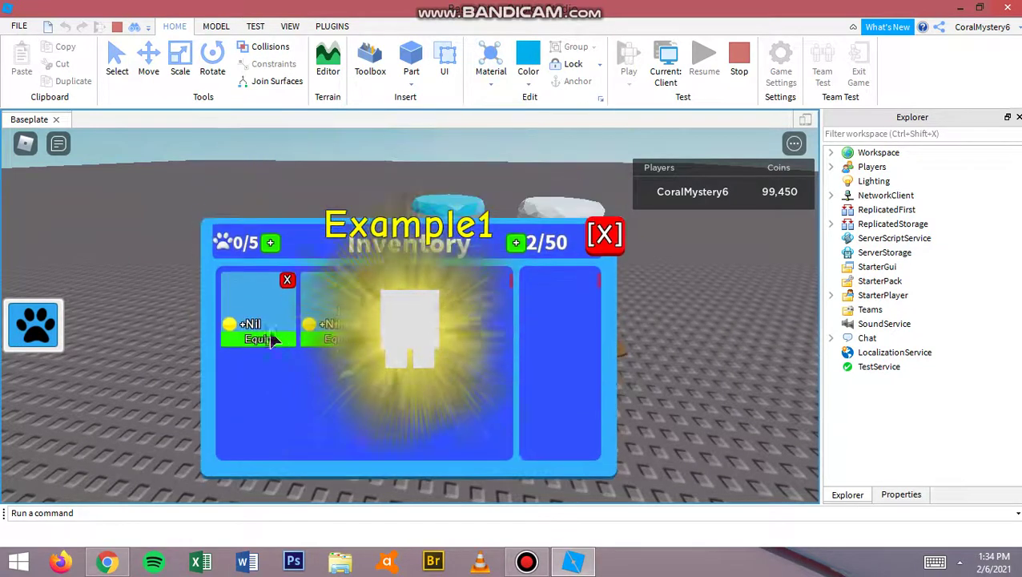
{"action": "left_click", "coordinate": [279, 338]}
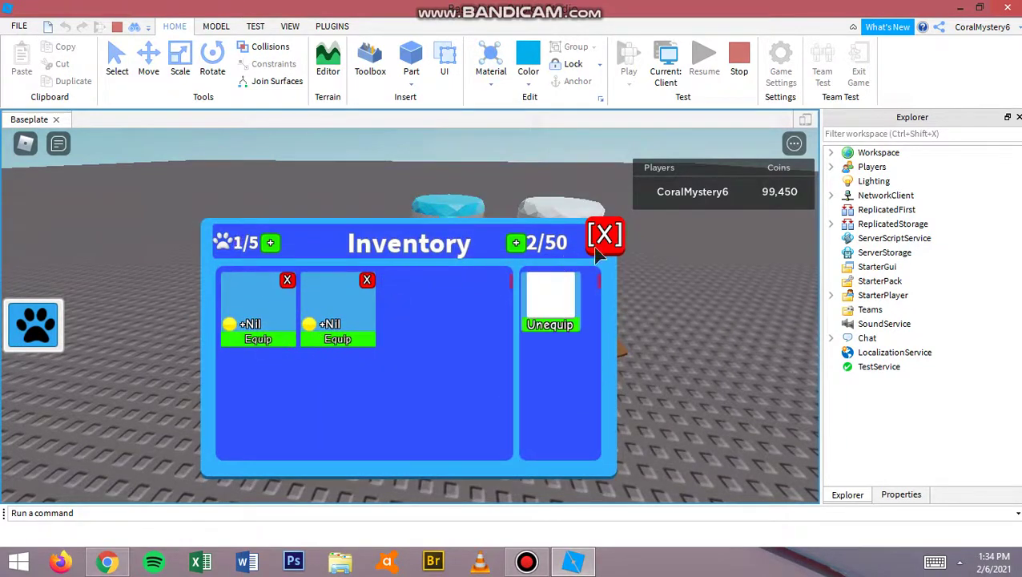
{"action": "left_click", "coordinate": [268, 341]}
{"action": "left_click", "coordinate": [605, 236]}
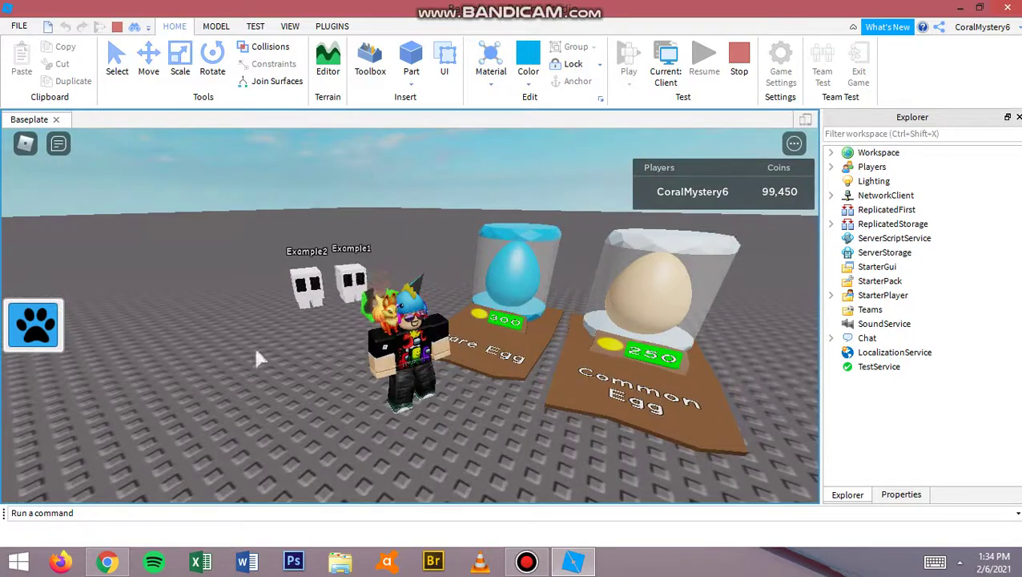
- Hatch another Rare and Common egg and equip those two pets as well
{"action": "left_click", "coordinate": [492, 328]}
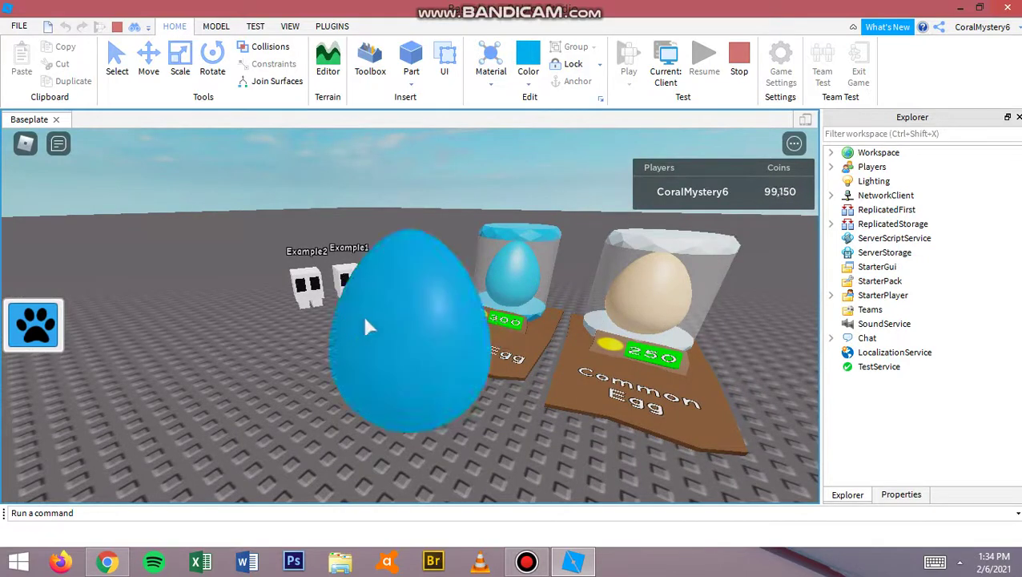
{"action": "left_click", "coordinate": [653, 359]}
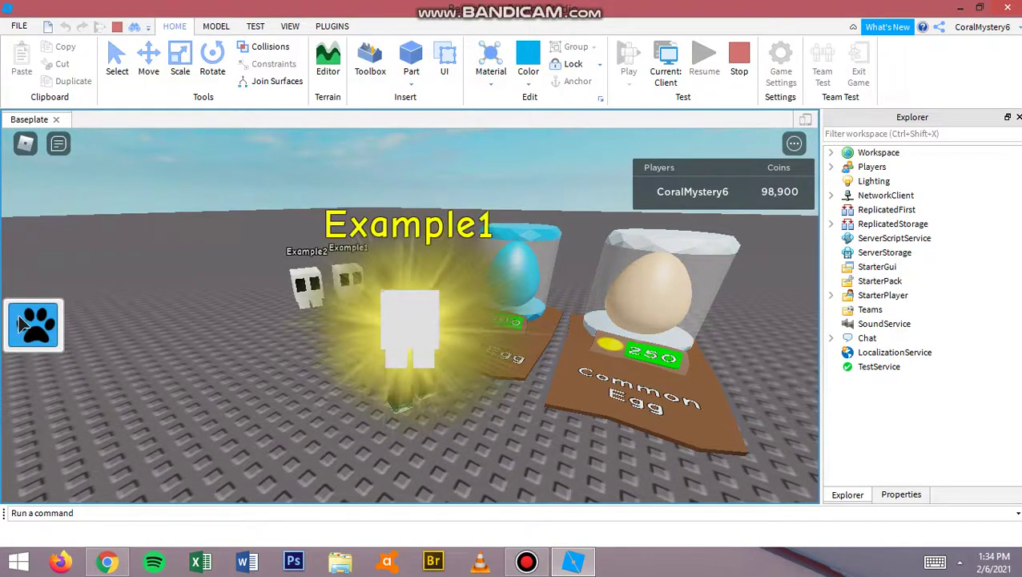
{"action": "left_click", "coordinate": [24, 322]}
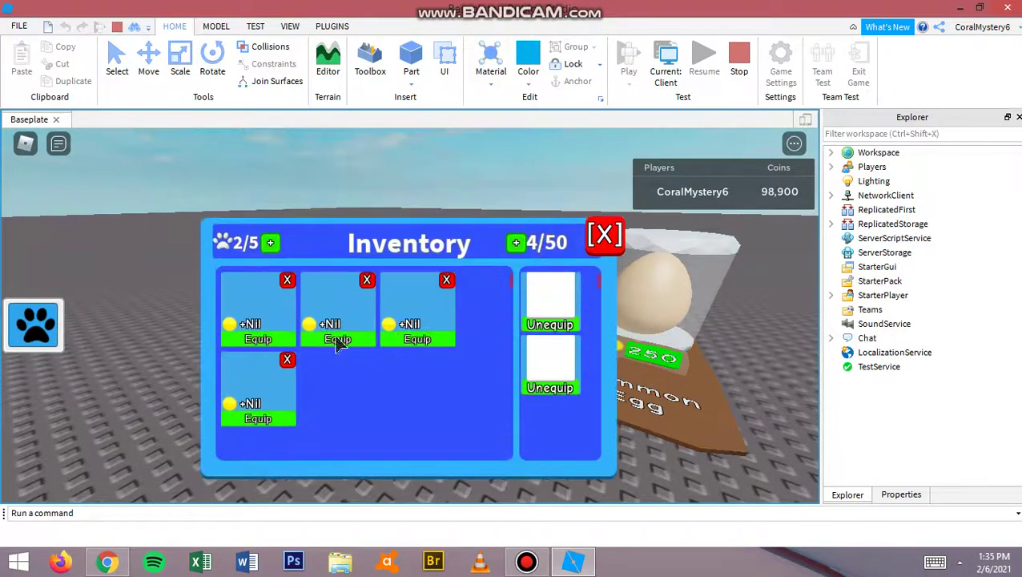
{"action": "left_click", "coordinate": [230, 412]}
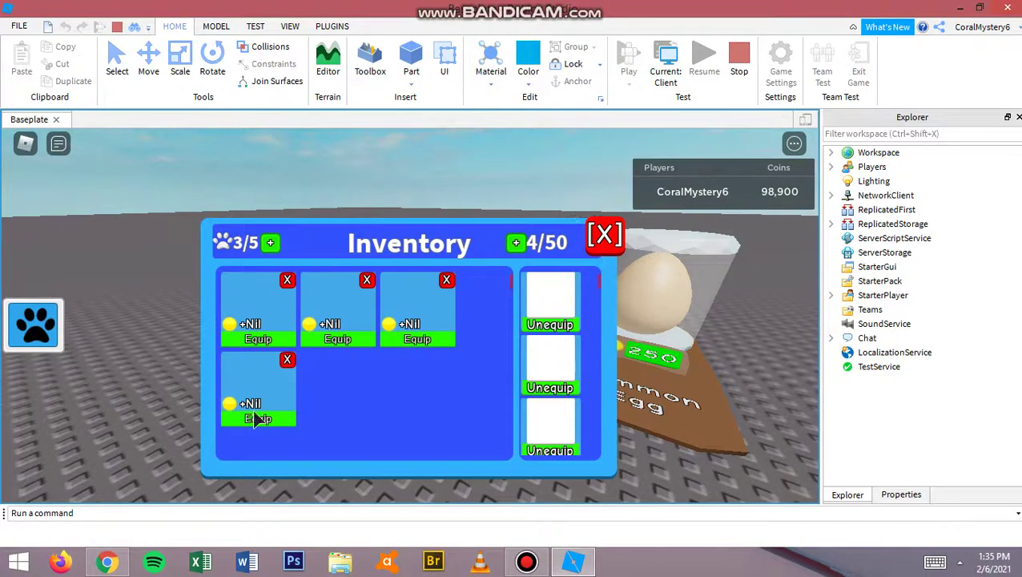
{"action": "left_click", "coordinate": [238, 345]}
{"action": "left_click", "coordinate": [607, 239]}
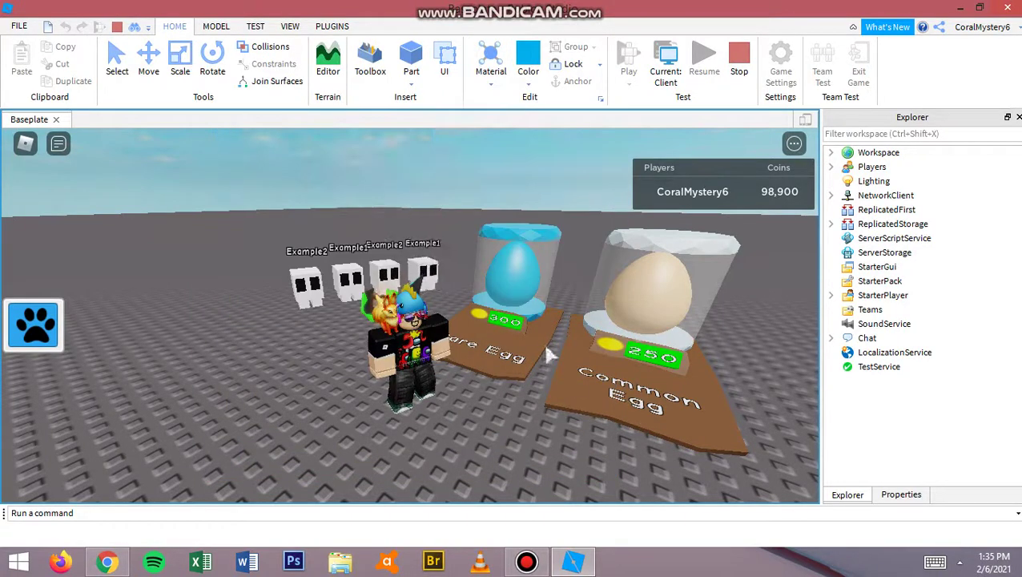